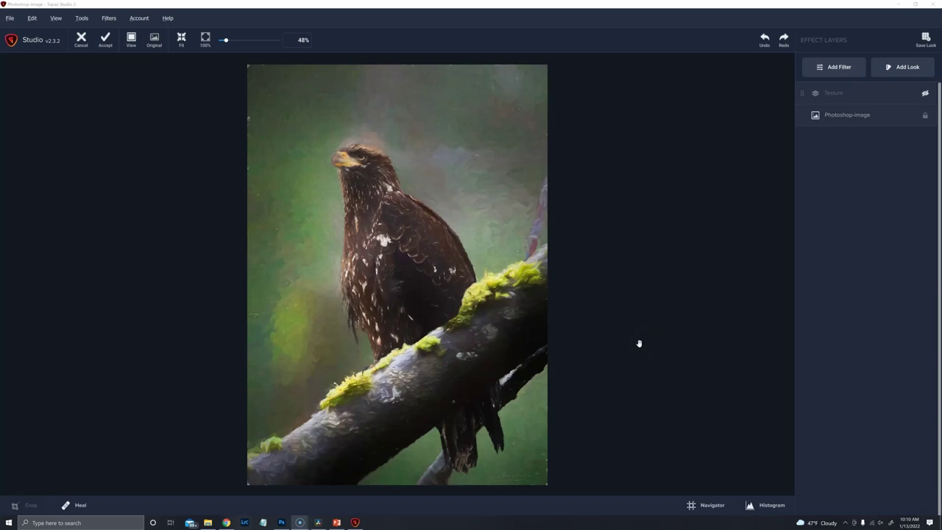
# Step: Re-enable the mountain Texture layer over the eagle painting and attach a layer mask to it
pyautogui.click(627, 343)
pyautogui.click(925, 94)
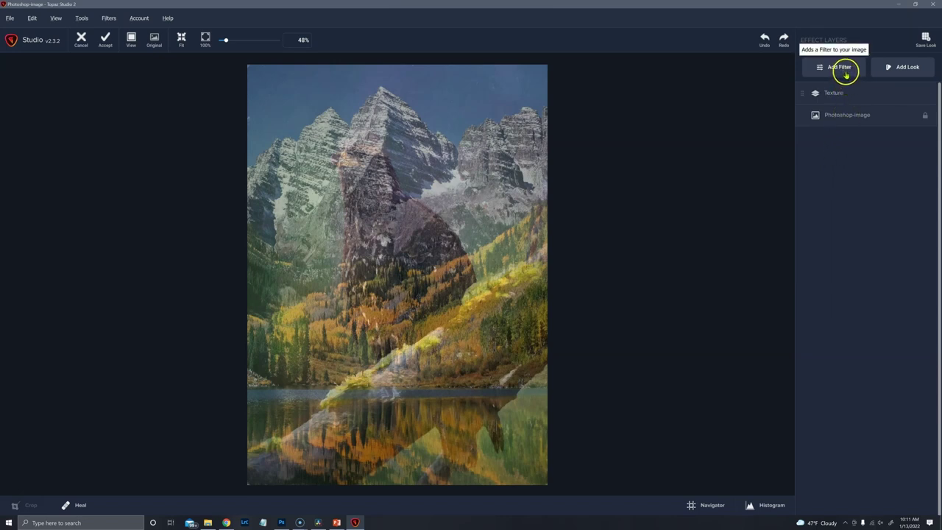
pyautogui.moveTo(830, 99)
pyautogui.click(905, 93)
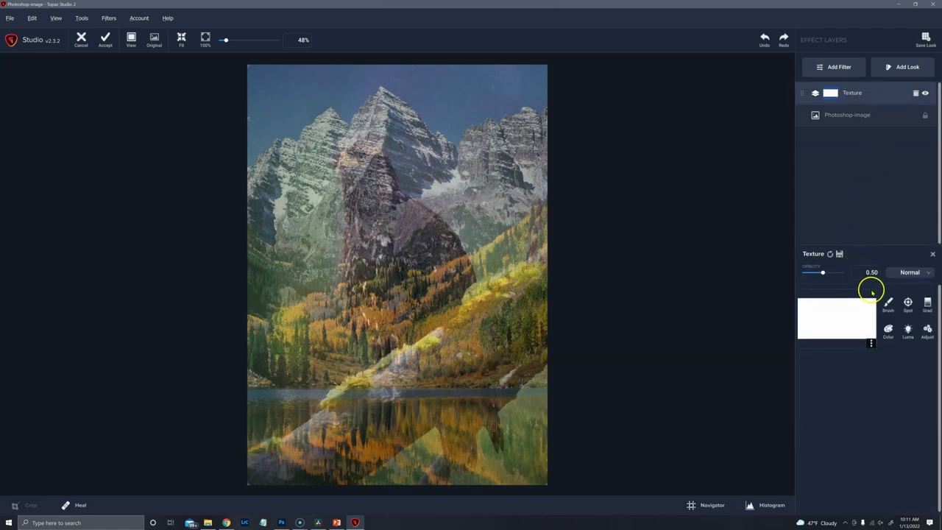
# Step: Switch the Texture mask to Brush, lower radius and softness, and test a stroke on the peak
pyautogui.click(887, 304)
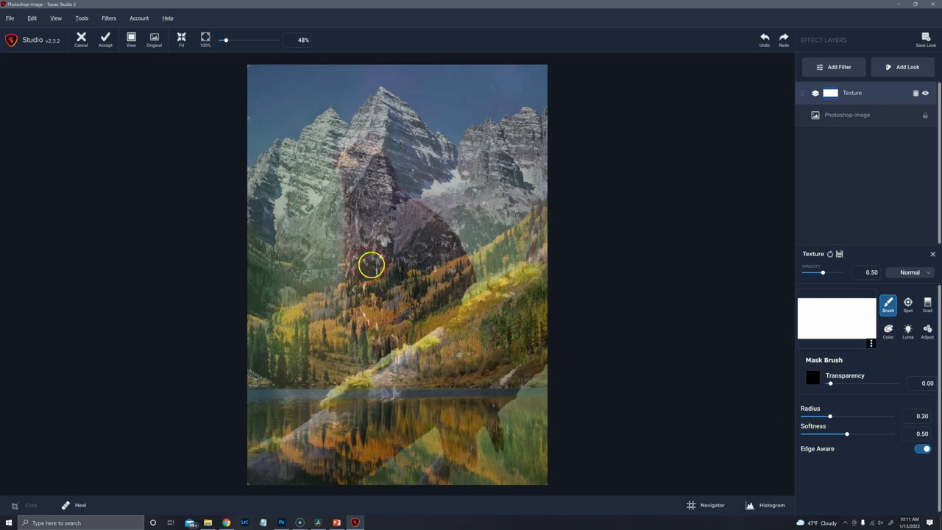
pyautogui.moveTo(829, 416); pyautogui.dragTo(825, 416)
pyautogui.click(826, 433)
pyautogui.moveTo(824, 416); pyautogui.dragTo(824, 416)
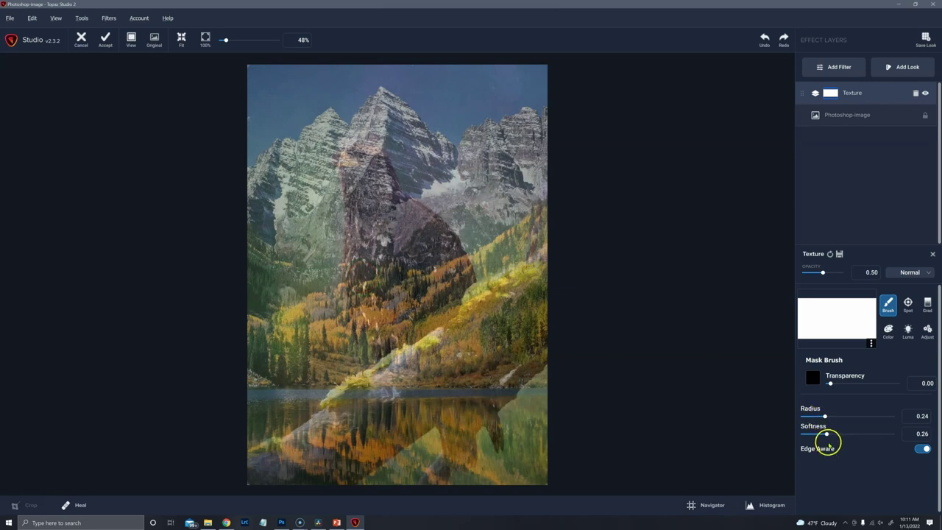
pyautogui.moveTo(434, 266)
pyautogui.mouseDown()
pyautogui.moveTo(351, 237)
pyautogui.moveTo(361, 237)
pyautogui.moveTo(375, 305)
pyautogui.moveTo(427, 316)
pyautogui.moveTo(411, 386)
pyautogui.moveTo(764, 353)
pyautogui.mouseUp()
# Step: Raise brush softness to 0.31, enable Edge Aware, and start masking around the eagle's head
pyautogui.moveTo(827, 433); pyautogui.dragTo(825, 417)
pyautogui.click(825, 417)
pyautogui.click(921, 446)
pyautogui.moveTo(368, 254)
pyautogui.mouseDown()
pyautogui.moveTo(334, 251)
pyautogui.moveTo(356, 221)
pyautogui.moveTo(370, 170)
pyautogui.moveTo(375, 220)
pyautogui.moveTo(360, 160)
pyautogui.moveTo(363, 275)
pyautogui.moveTo(389, 328)
pyautogui.moveTo(429, 327)
pyautogui.moveTo(475, 285)
pyautogui.moveTo(416, 223)
pyautogui.moveTo(382, 207)
pyautogui.moveTo(372, 183)
pyautogui.mouseUp()
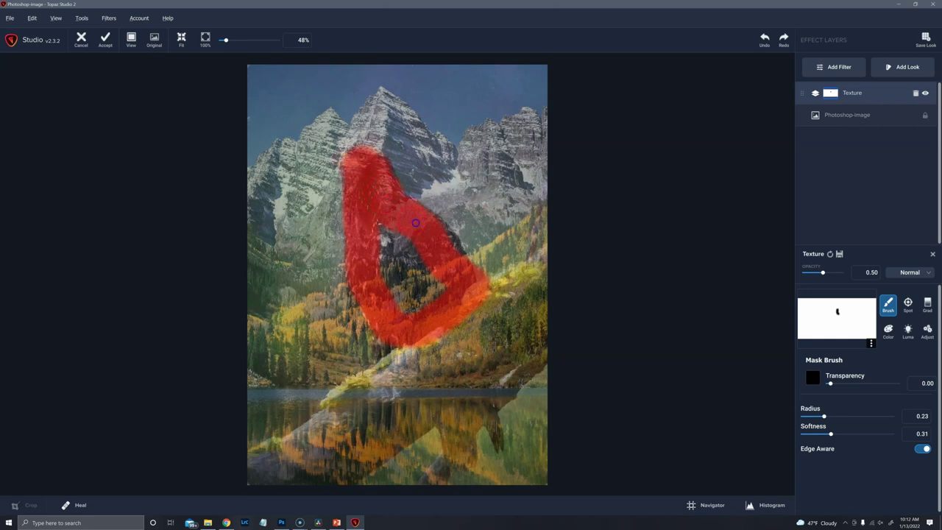
# Step: Fill the eagle's outline with mask paint, then mask the texture off along the branch
pyautogui.click(400, 258)
pyautogui.moveTo(400, 258)
pyautogui.mouseDown()
pyautogui.moveTo(380, 233)
pyautogui.moveTo(382, 259)
pyautogui.moveTo(423, 295)
pyautogui.moveTo(418, 309)
pyautogui.mouseUp()
pyautogui.moveTo(528, 302)
pyautogui.mouseDown()
pyautogui.moveTo(498, 304)
pyautogui.moveTo(417, 401)
pyautogui.moveTo(483, 369)
pyautogui.moveTo(525, 333)
pyautogui.moveTo(521, 292)
pyautogui.moveTo(469, 334)
pyautogui.moveTo(483, 298)
pyautogui.moveTo(463, 343)
pyautogui.moveTo(428, 353)
pyautogui.moveTo(352, 413)
pyautogui.moveTo(351, 405)
pyautogui.moveTo(337, 409)
pyautogui.moveTo(346, 411)
pyautogui.moveTo(287, 461)
pyautogui.moveTo(255, 473)
pyautogui.moveTo(262, 483)
pyautogui.moveTo(290, 473)
pyautogui.moveTo(293, 483)
pyautogui.moveTo(312, 482)
pyautogui.moveTo(368, 456)
pyautogui.moveTo(392, 429)
pyautogui.moveTo(359, 451)
pyautogui.moveTo(376, 420)
pyautogui.moveTo(390, 432)
pyautogui.moveTo(464, 391)
pyautogui.moveTo(462, 454)
pyautogui.mouseUp()
pyautogui.click(431, 416)
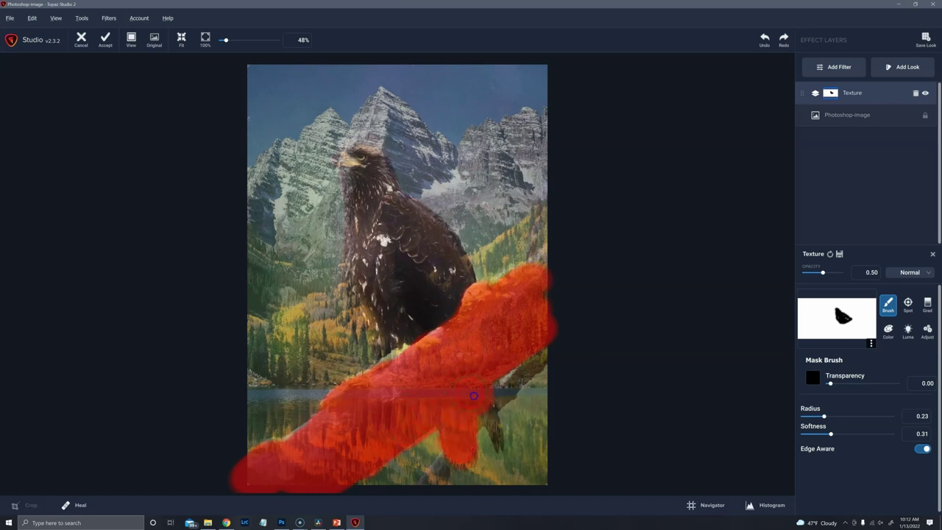
pyautogui.click(480, 372)
pyautogui.moveTo(481, 372); pyautogui.dragTo(541, 328)
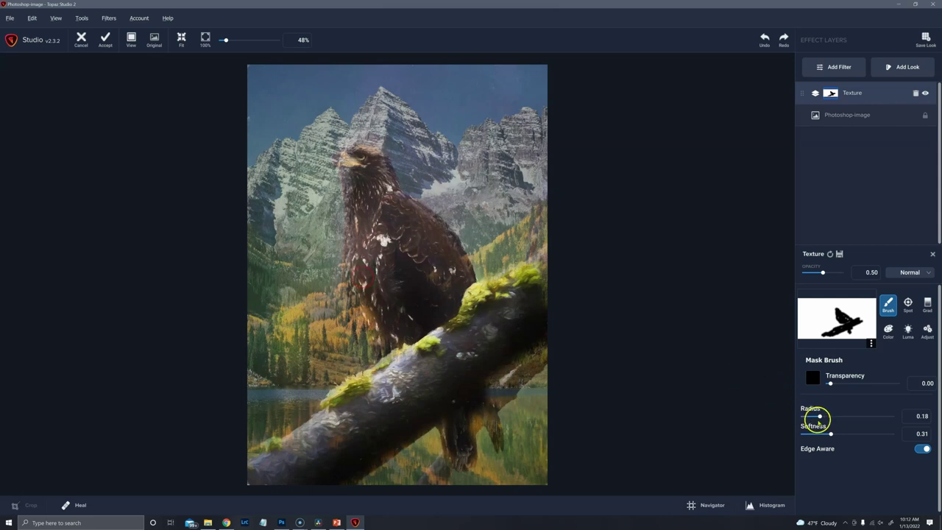
# Step: Shrink the mask brush radius to 0.13, then to a fine size with the bracket keys
pyautogui.moveTo(823, 416); pyautogui.dragTo(811, 416)
pyautogui.moveTo(812, 416); pyautogui.dragTo(815, 417)
pyautogui.press(']')
pyautogui.press(']')
pyautogui.press(']')
pyautogui.press(']')
pyautogui.press(']')
pyautogui.press('[')
pyautogui.press('[')
pyautogui.press('[')
pyautogui.press('[')
pyautogui.press('[')
pyautogui.press('[')
# Step: Mask texture off the branch edges: below it, beside it, its top, and lower-left end
pyautogui.moveTo(489, 418)
pyautogui.mouseDown()
pyautogui.moveTo(497, 438)
pyautogui.moveTo(492, 411)
pyautogui.moveTo(480, 418)
pyautogui.mouseUp()
pyautogui.moveTo(514, 381); pyautogui.dragTo(537, 362)
pyautogui.moveTo(462, 437); pyautogui.dragTo(429, 479)
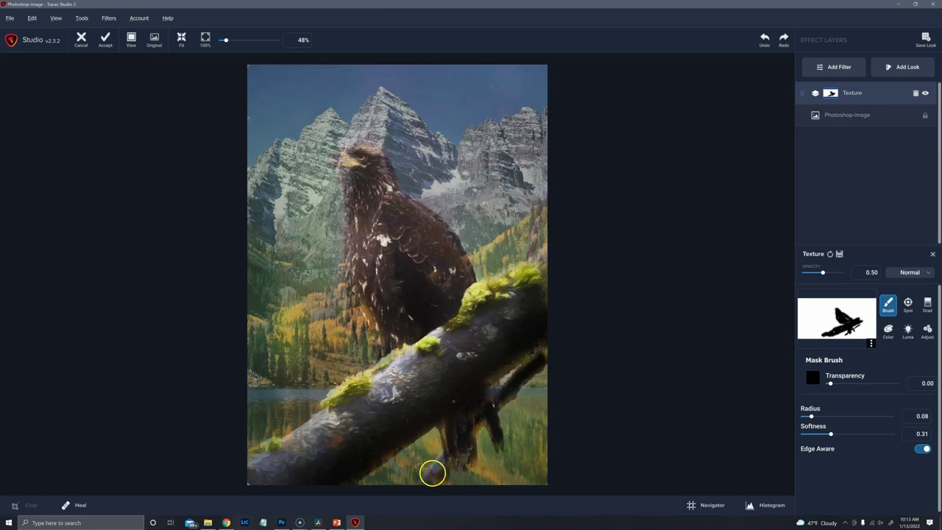
pyautogui.moveTo(555, 264)
pyautogui.mouseDown()
pyautogui.moveTo(526, 274)
pyautogui.moveTo(543, 298)
pyautogui.mouseUp()
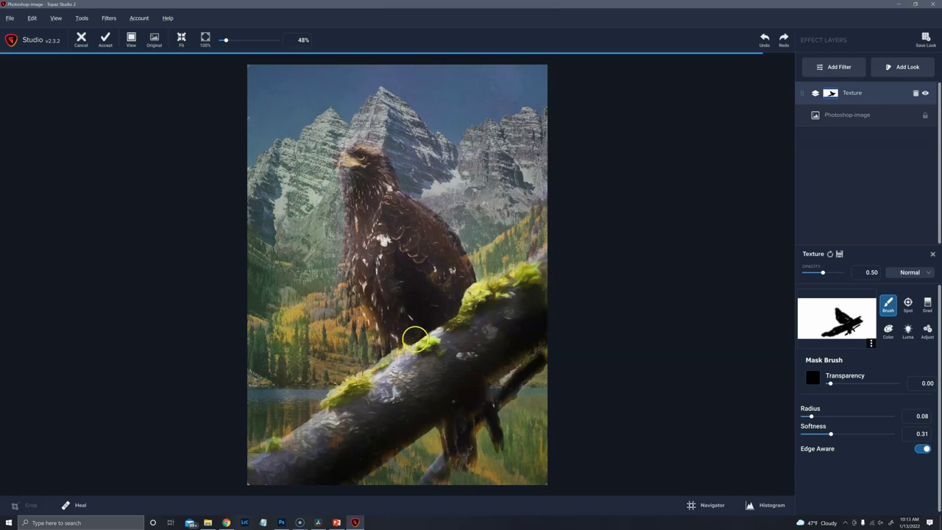
pyautogui.moveTo(270, 447)
pyautogui.mouseDown()
pyautogui.moveTo(270, 476)
pyautogui.moveTo(291, 469)
pyautogui.moveTo(280, 484)
pyautogui.moveTo(313, 472)
pyautogui.mouseUp()
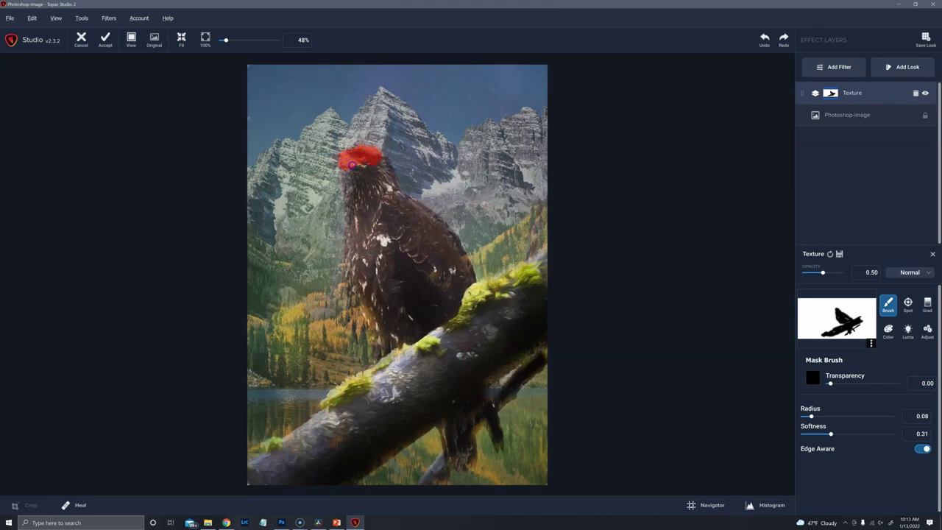
# Step: Mask the eagle's head and beak with a much smaller brush, then begin on its body
pyautogui.moveTo(363, 168); pyautogui.dragTo(363, 169)
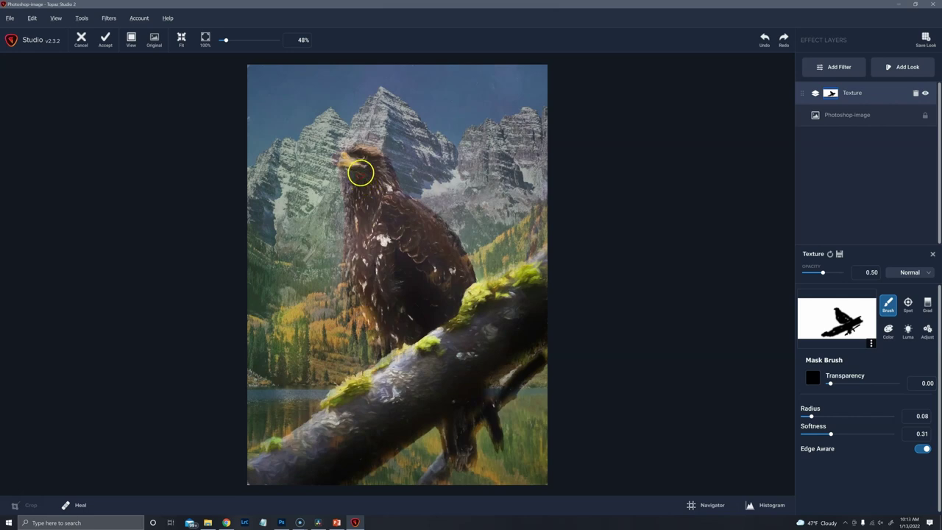
pyautogui.press('[')
pyautogui.press('[')
pyautogui.press('[')
pyautogui.press('[')
pyautogui.press('[')
pyautogui.press('[')
pyautogui.press('[')
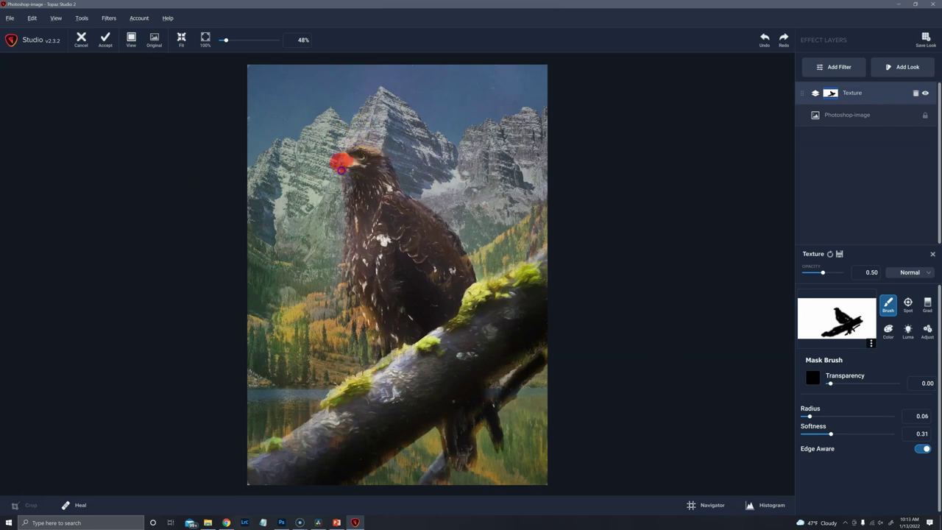
pyautogui.moveTo(342, 164)
pyautogui.mouseDown()
pyautogui.moveTo(359, 163)
pyautogui.moveTo(350, 165)
pyautogui.mouseUp()
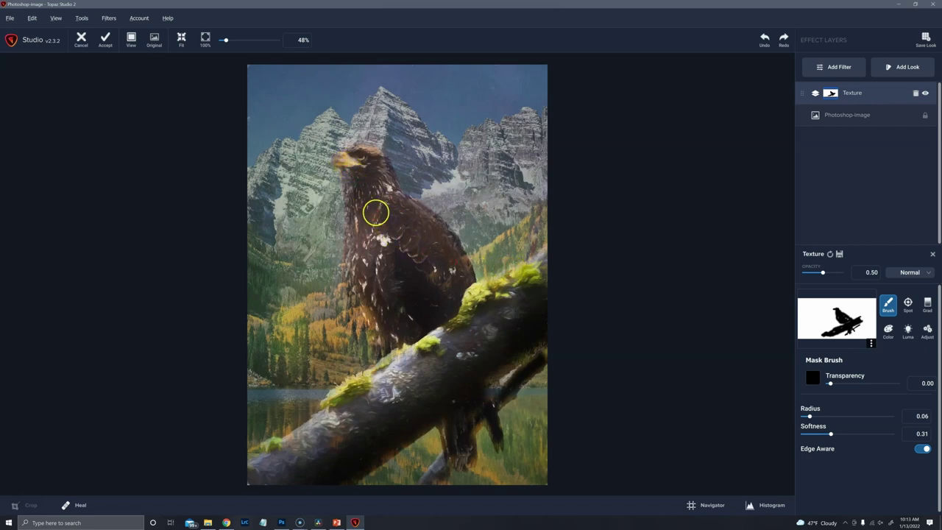
pyautogui.moveTo(404, 322)
pyautogui.mouseDown()
pyautogui.moveTo(410, 286)
pyautogui.moveTo(393, 273)
pyautogui.mouseUp()
# Step: Zoom to 100% on the eagle's head and set the brush back to removing texture
pyautogui.hotkey('ctrl', '1')
pyautogui.click(701, 505)
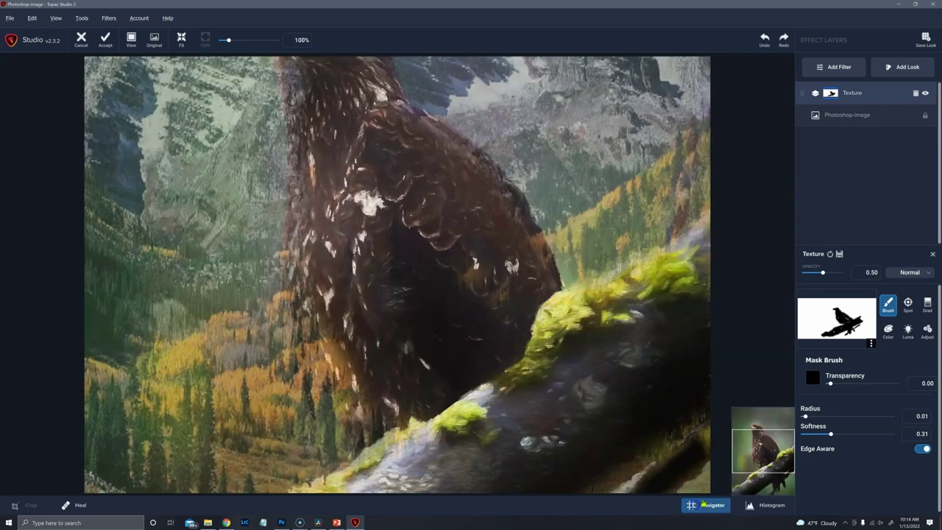
pyautogui.moveTo(762, 465); pyautogui.dragTo(762, 450)
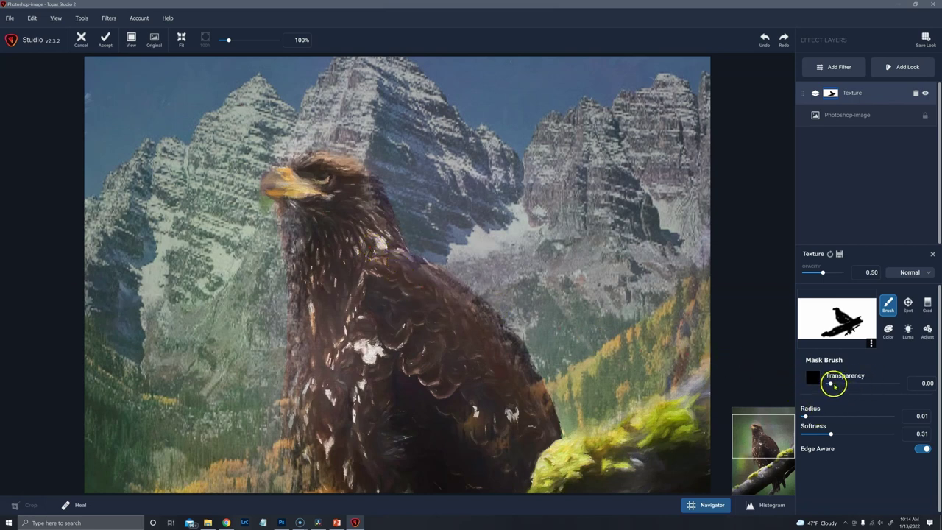
pyautogui.moveTo(865, 383); pyautogui.dragTo(905, 383)
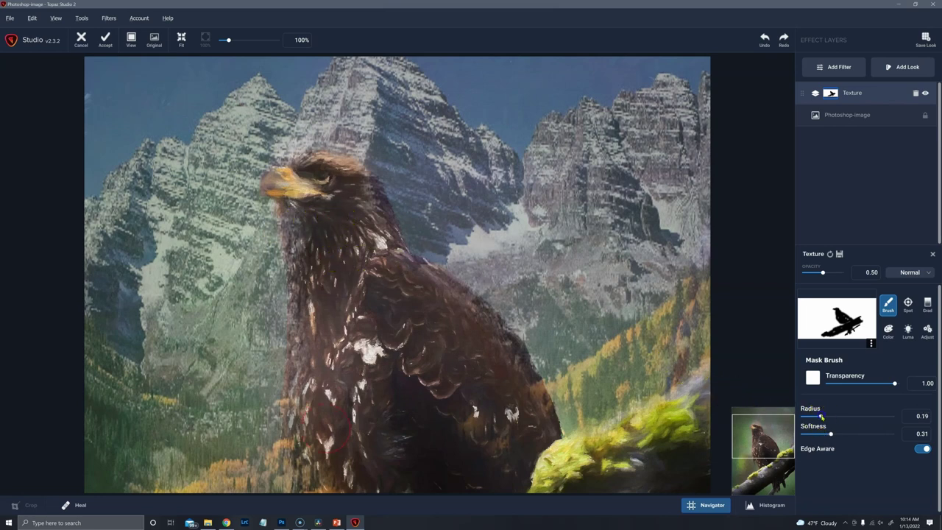
pyautogui.click(830, 383)
# Step: Mask the texture off the eagle's throat and chest with 0.19-radius strokes
pyautogui.moveTo(303, 219); pyautogui.dragTo(314, 277)
pyautogui.moveTo(320, 310)
pyautogui.mouseDown()
pyautogui.moveTo(313, 357)
pyautogui.moveTo(335, 443)
pyautogui.mouseUp()
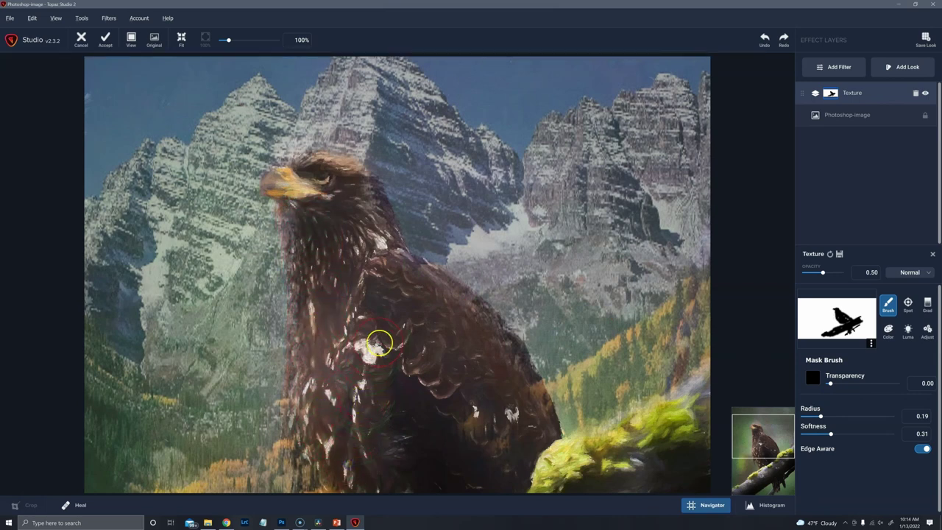
pyautogui.moveTo(433, 305); pyautogui.dragTo(483, 379)
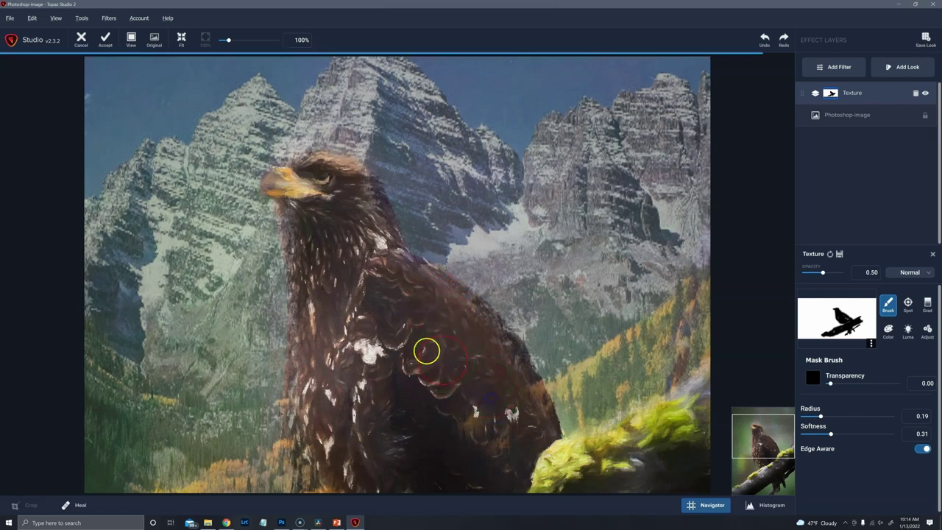
# Step: Fit the image in view and paint final mask strokes on the branch, its lower-left end, and chest
pyautogui.click(181, 39)
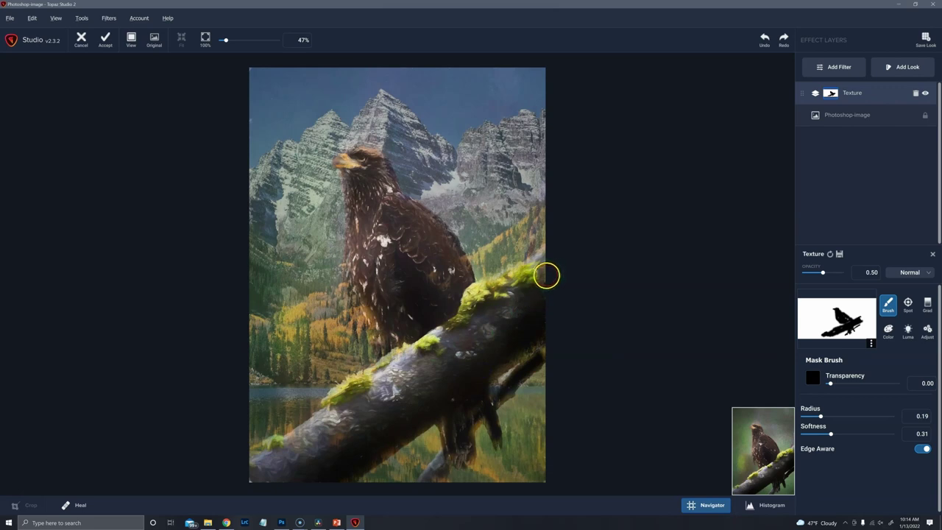
pyautogui.moveTo(493, 317); pyautogui.dragTo(351, 406)
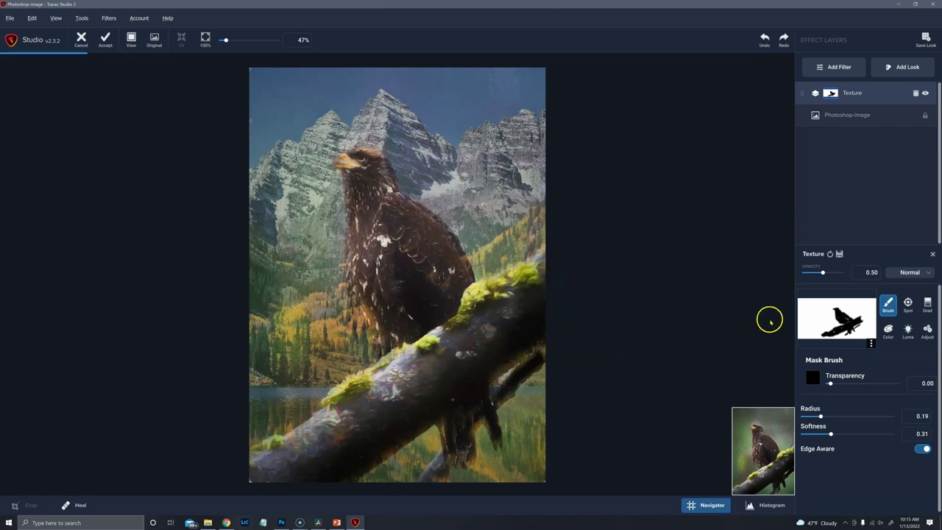
pyautogui.moveTo(299, 449); pyautogui.dragTo(281, 474)
pyautogui.moveTo(405, 235); pyautogui.dragTo(434, 274)
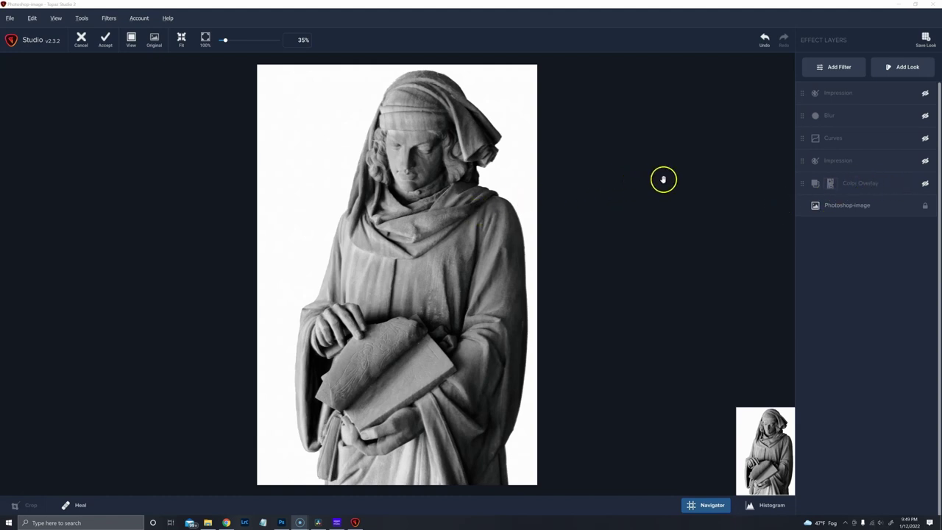
# Step: Turn on Color Overlay, set its opacity to 0.51, and add a layer mask to it
pyautogui.click(925, 184)
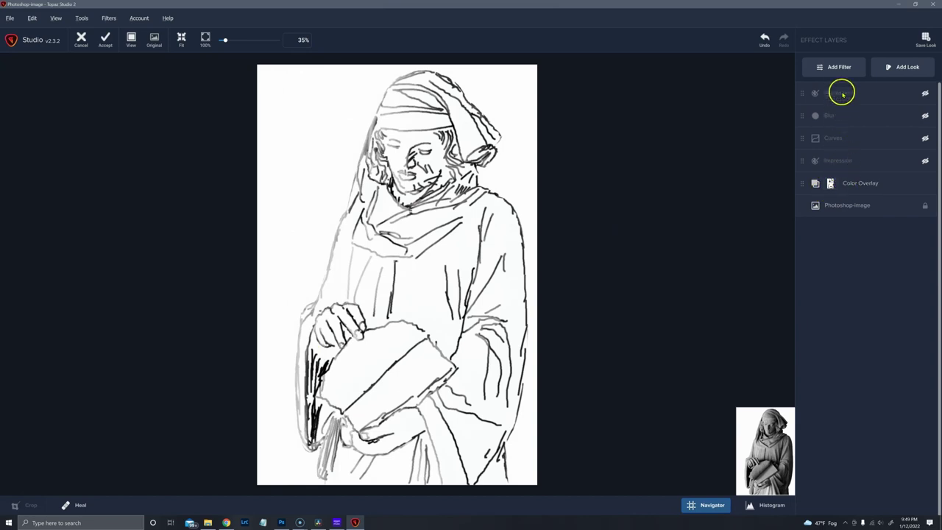
pyautogui.click(855, 184)
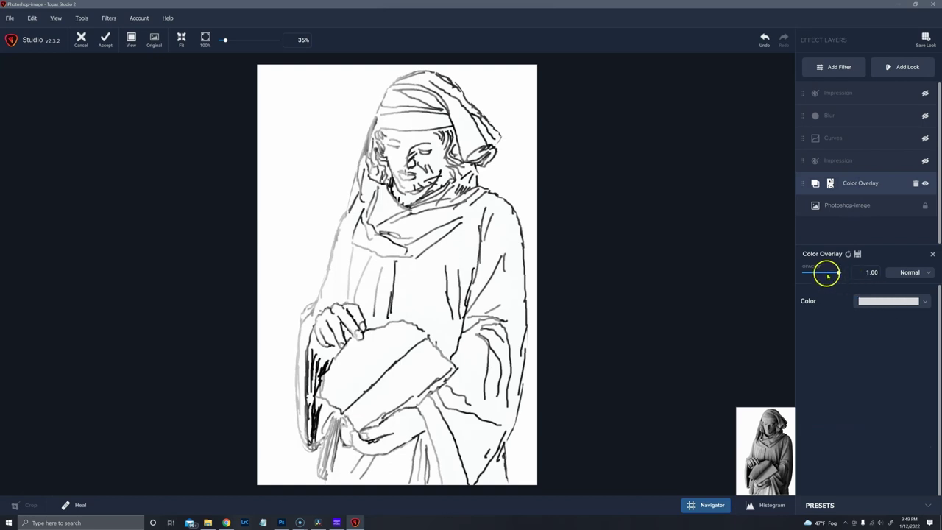
pyautogui.moveTo(826, 275); pyautogui.dragTo(824, 274)
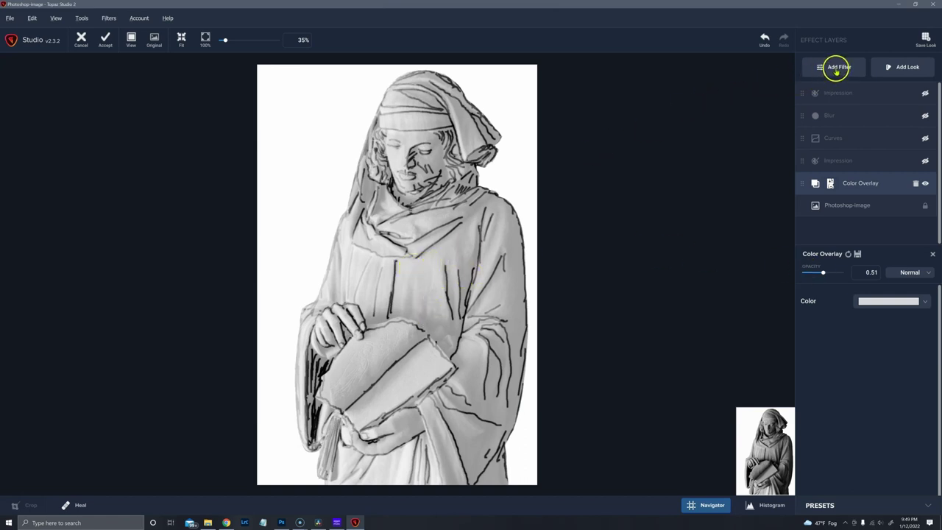
pyautogui.click(830, 183)
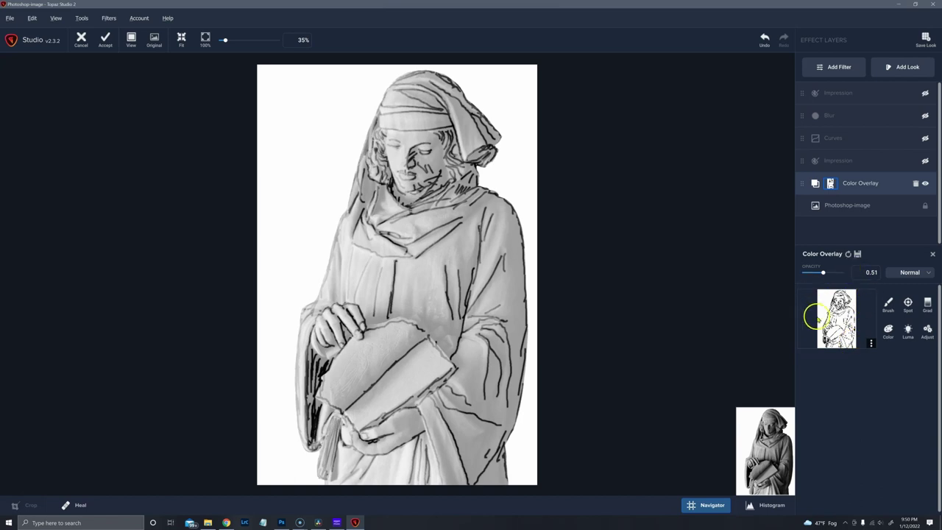
# Step: At 100% zoom, brush the Color Overlay mask over robe lines, sleeve edge, collar and shoulder
pyautogui.click(889, 305)
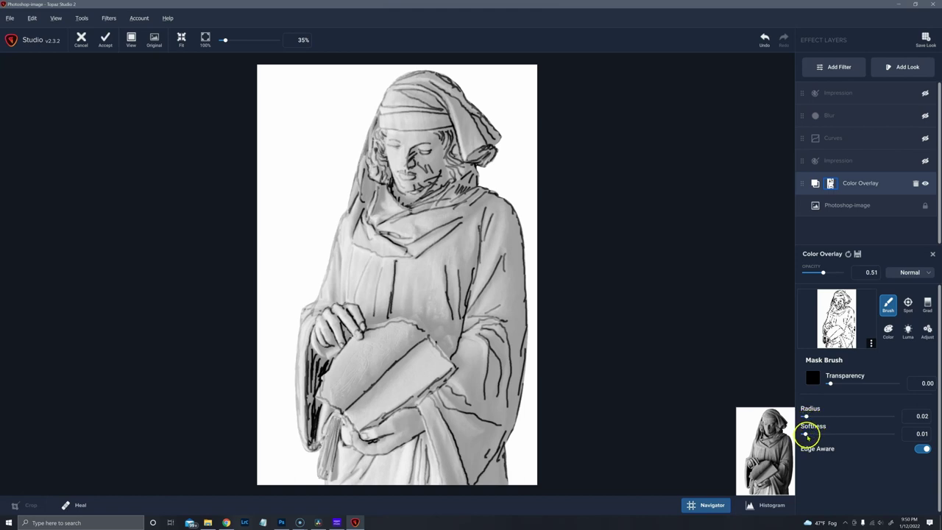
pyautogui.hotkey('ctrl', '1')
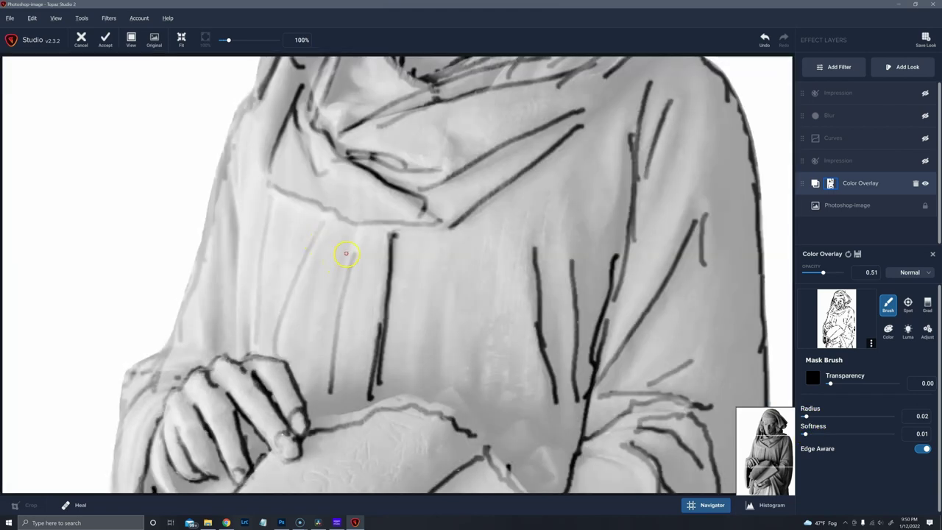
pyautogui.moveTo(322, 219); pyautogui.dragTo(301, 267)
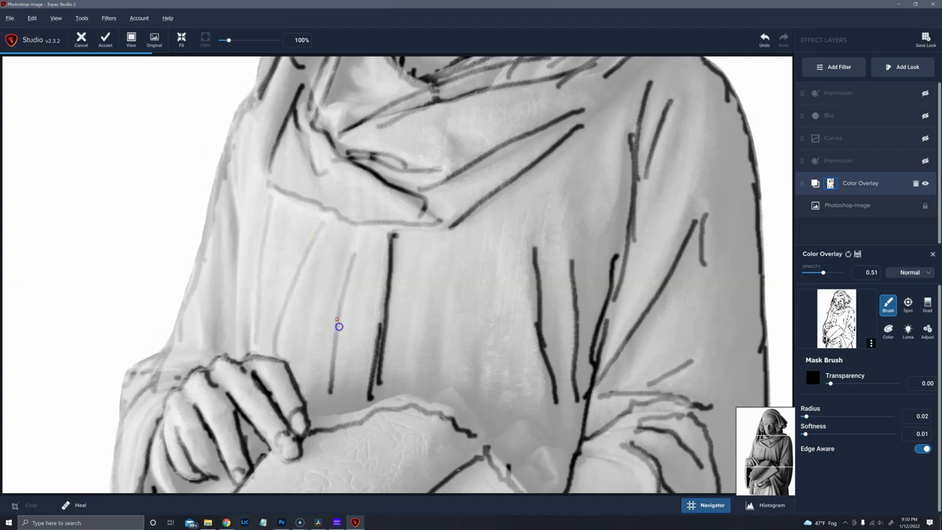
pyautogui.moveTo(336, 344); pyautogui.dragTo(332, 396)
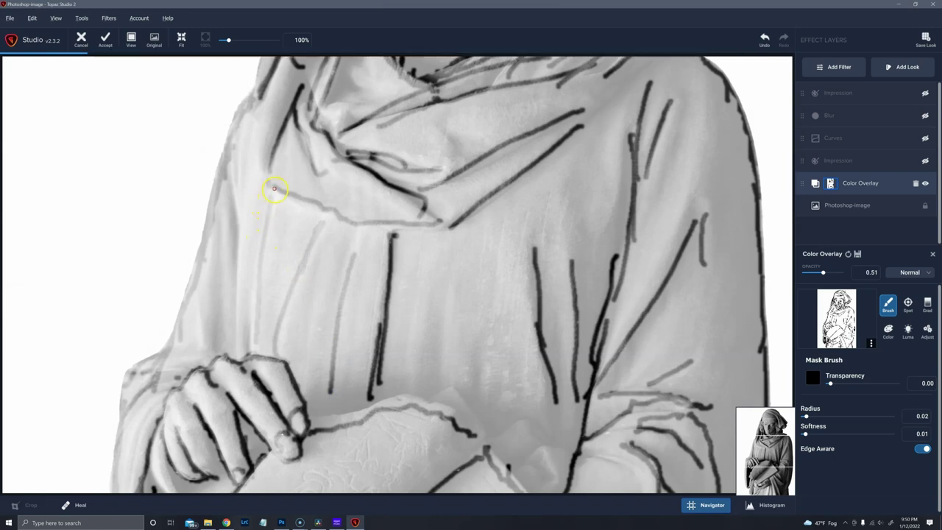
pyautogui.moveTo(272, 195); pyautogui.dragTo(258, 284)
pyautogui.moveTo(233, 193); pyautogui.dragTo(236, 219)
pyautogui.moveTo(238, 151); pyautogui.dragTo(235, 200)
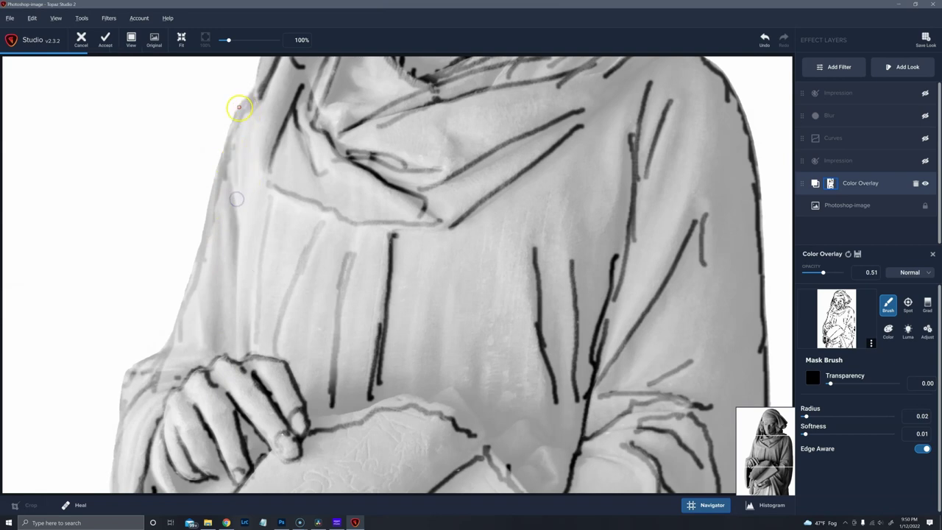
pyautogui.moveTo(242, 118); pyautogui.dragTo(246, 177)
pyautogui.moveTo(447, 135); pyautogui.dragTo(440, 138)
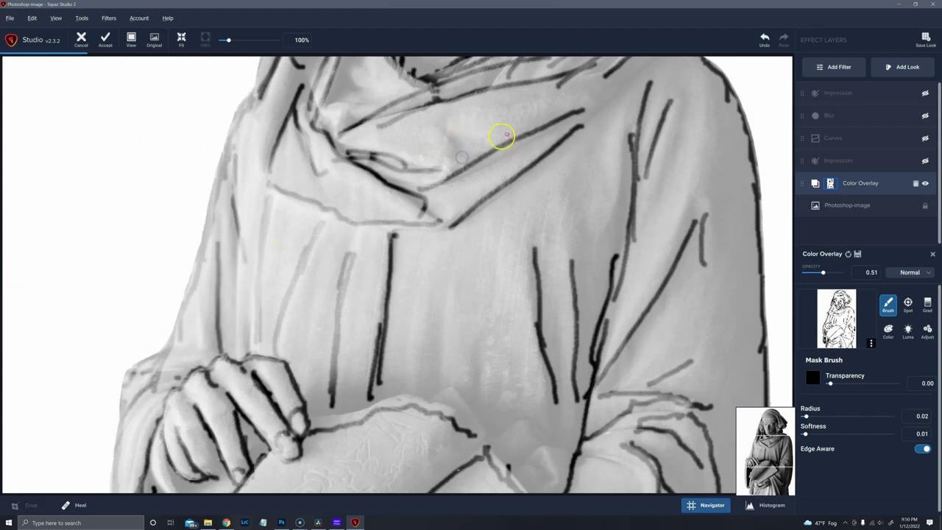
pyautogui.moveTo(659, 59); pyautogui.dragTo(631, 69)
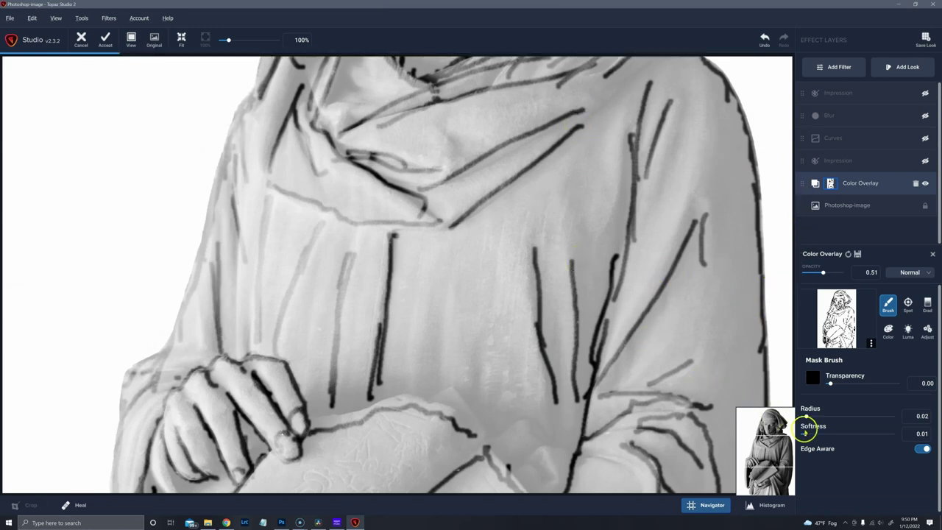
# Step: Pan to the upper robe and paint the mask over its folds, right shoulder and chin line
pyautogui.moveTo(775, 450); pyautogui.dragTo(778, 424)
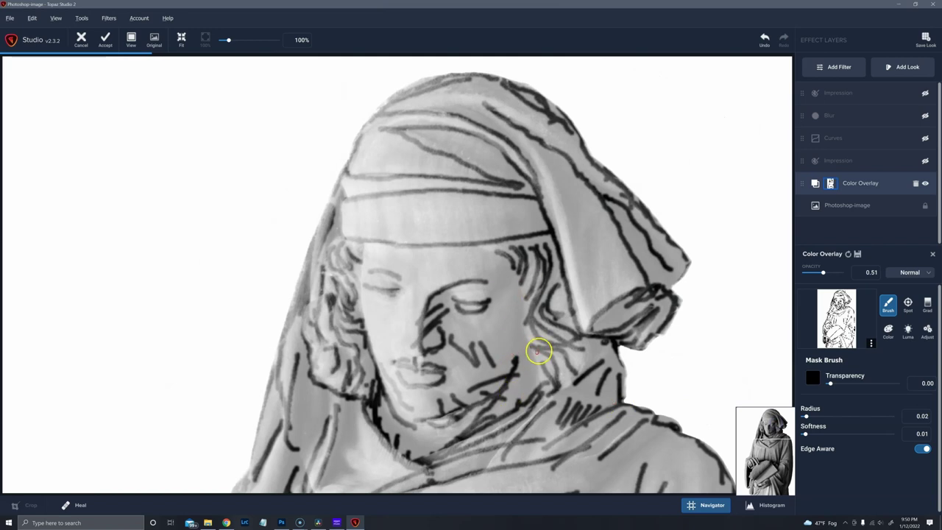
pyautogui.moveTo(765, 430); pyautogui.dragTo(768, 457)
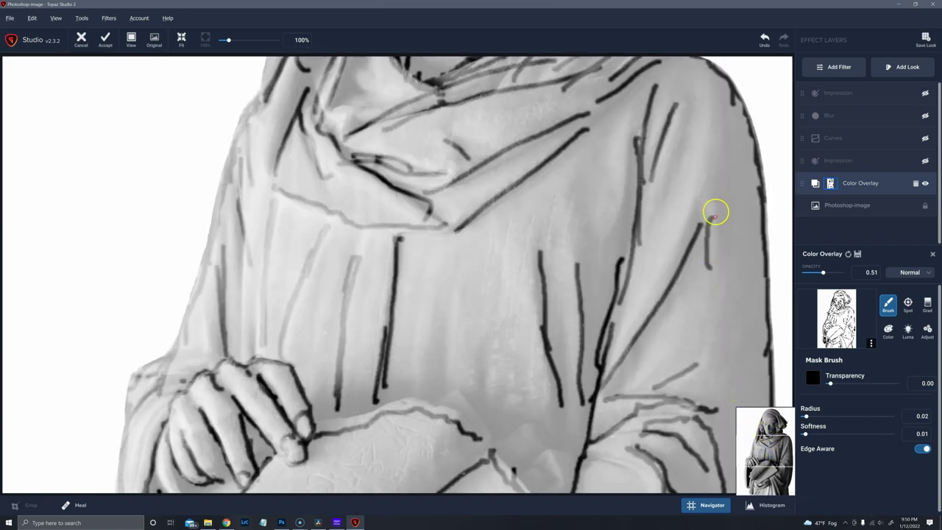
pyautogui.moveTo(682, 162)
pyautogui.mouseDown()
pyautogui.moveTo(574, 341)
pyautogui.moveTo(678, 155)
pyautogui.mouseUp()
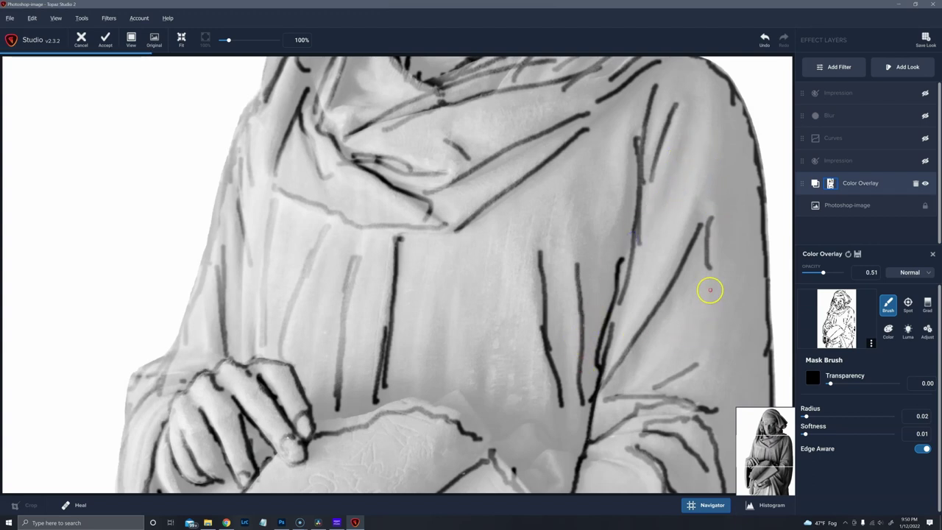
pyautogui.moveTo(710, 289); pyautogui.dragTo(678, 370)
pyautogui.moveTo(741, 295); pyautogui.dragTo(735, 313)
pyautogui.moveTo(717, 412); pyautogui.dragTo(707, 406)
pyautogui.scroll(3, 717, 427)
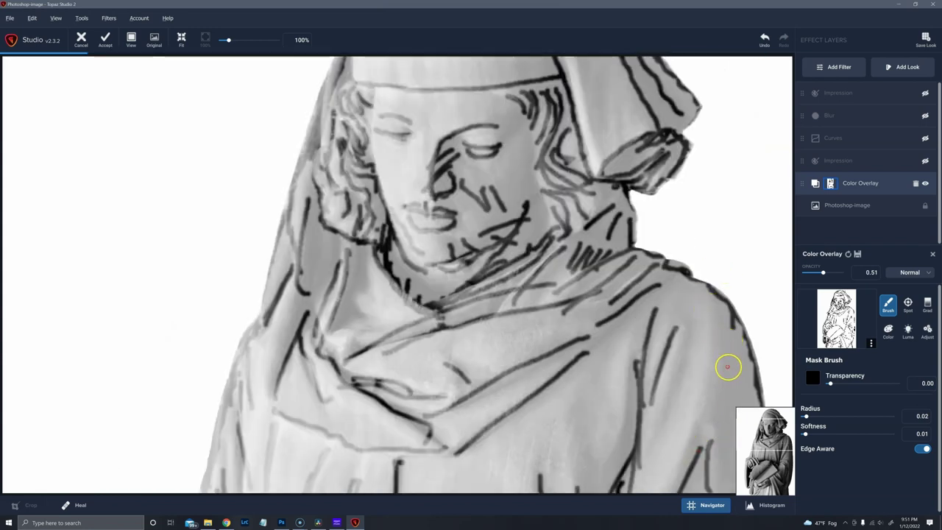
pyautogui.moveTo(727, 361); pyautogui.dragTo(722, 378)
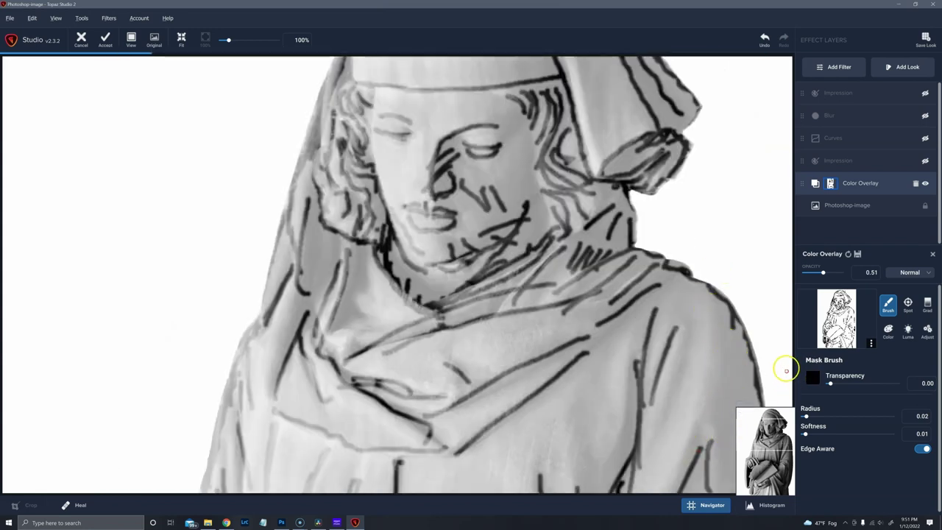
pyautogui.click(533, 359)
pyautogui.moveTo(412, 295)
pyautogui.mouseDown()
pyautogui.moveTo(395, 240)
pyautogui.moveTo(400, 265)
pyautogui.moveTo(390, 274)
pyautogui.moveTo(414, 307)
pyautogui.mouseUp()
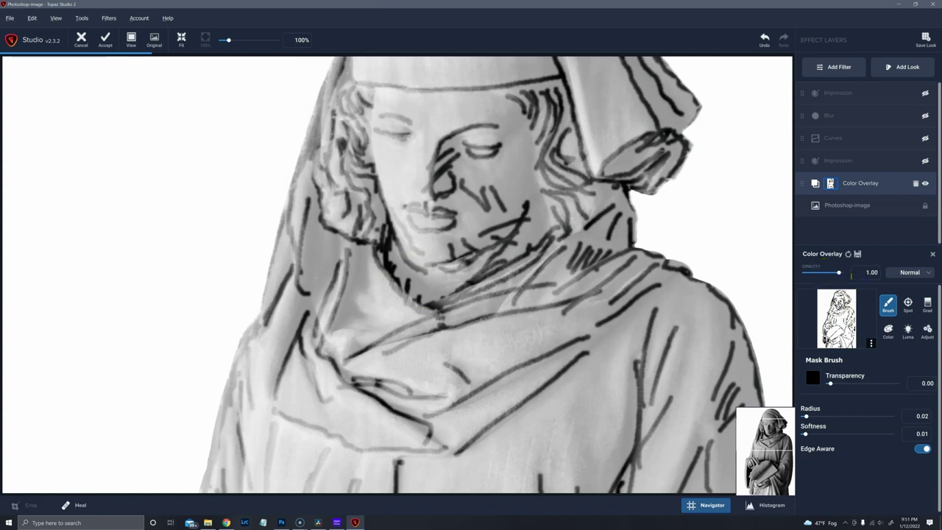
# Step: Fit the whole statue sketch in the view
pyautogui.click(181, 39)
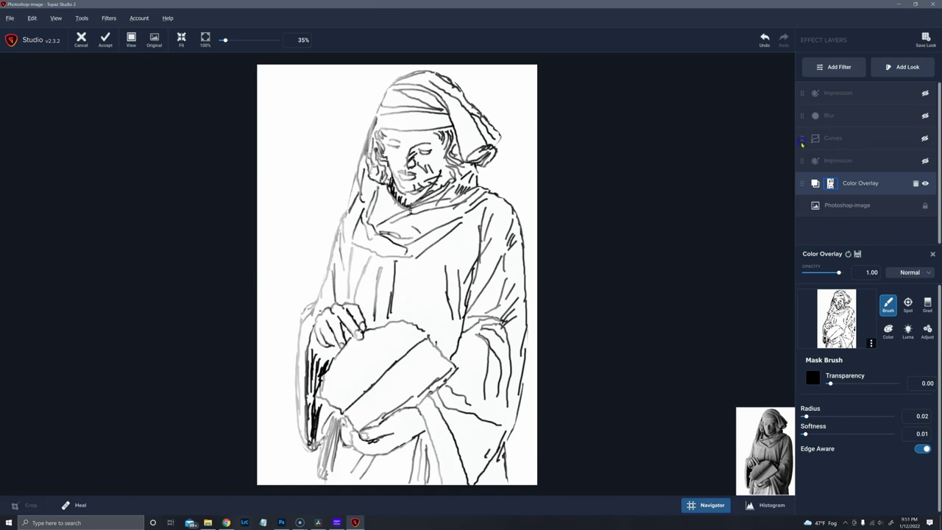
# Step: Move Curves under the second Impression, enable it, and push its black point far right
pyautogui.moveTo(800, 146); pyautogui.dragTo(794, 166)
pyautogui.click(925, 160)
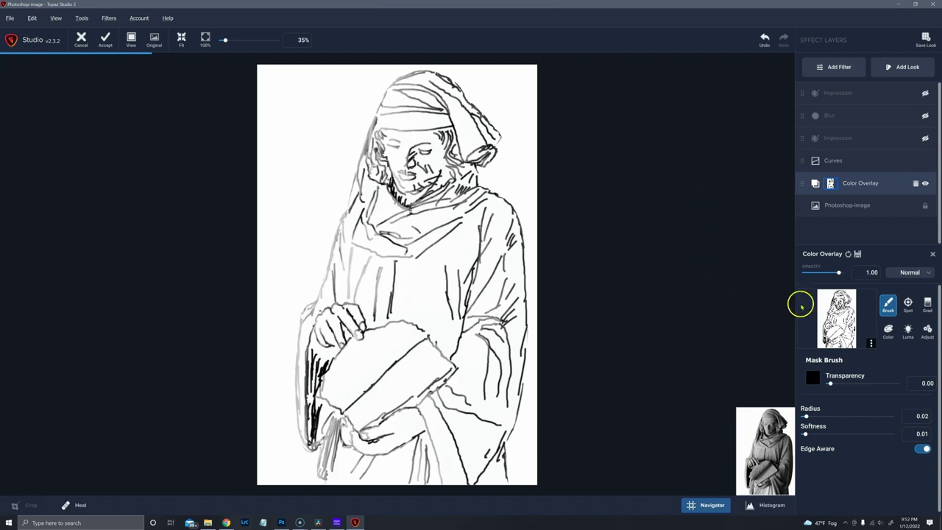
pyautogui.click(831, 162)
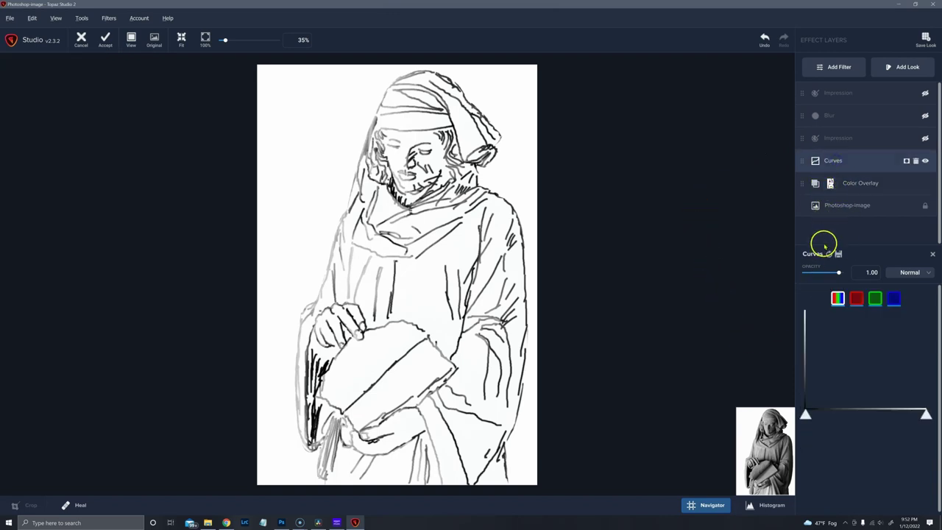
pyautogui.moveTo(925, 414)
pyautogui.mouseDown()
pyautogui.moveTo(905, 415)
pyautogui.moveTo(924, 414)
pyautogui.mouseUp()
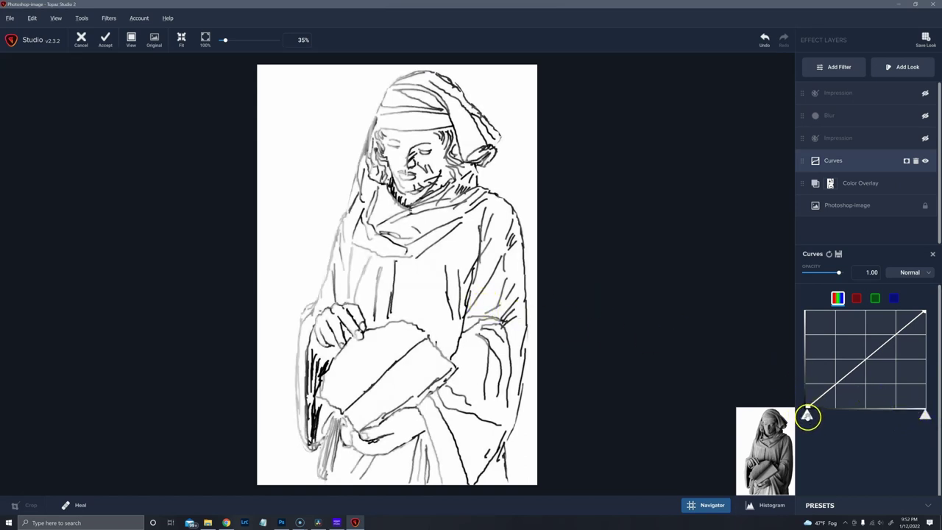
pyautogui.moveTo(808, 416); pyautogui.dragTo(816, 415)
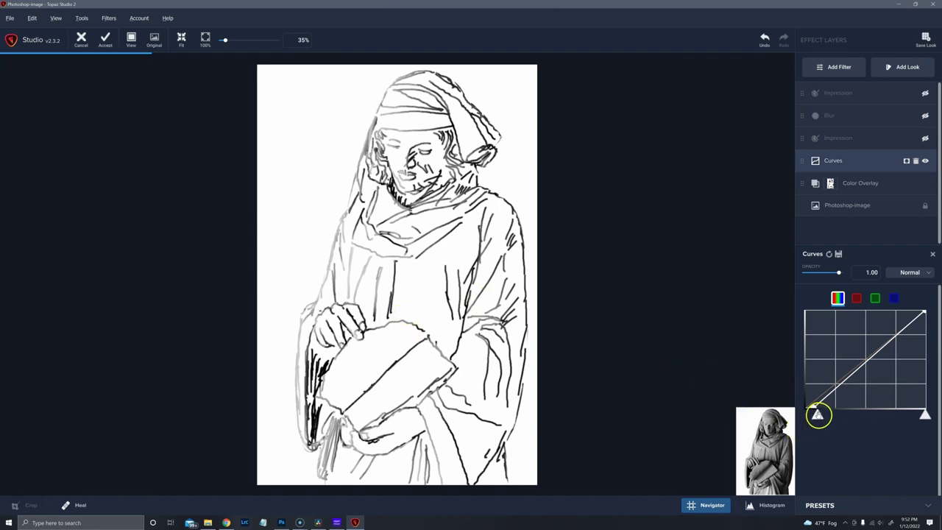
pyautogui.moveTo(817, 416); pyautogui.dragTo(896, 434)
pyautogui.click(924, 415)
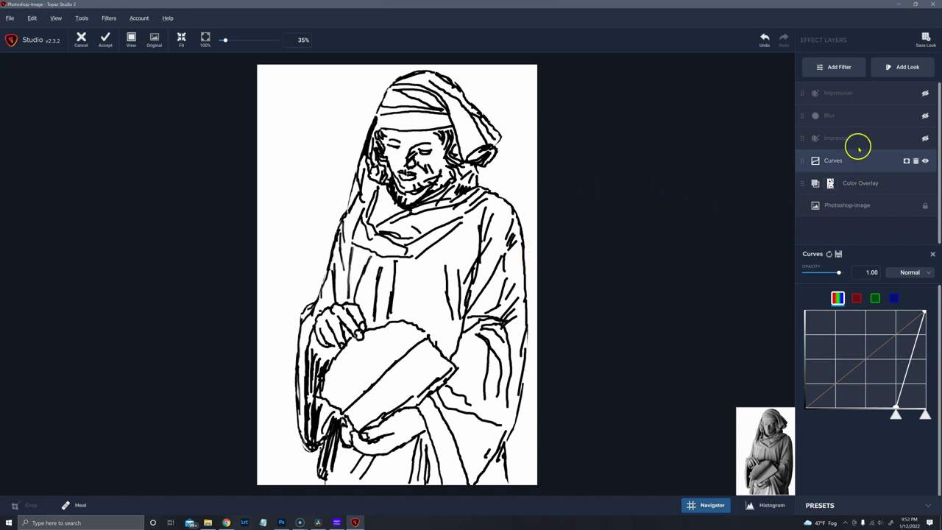
# Step: Re-enable the Gaussian Blur layer (amount 0.39) with the lower Impression layer left hidden
pyautogui.click(925, 138)
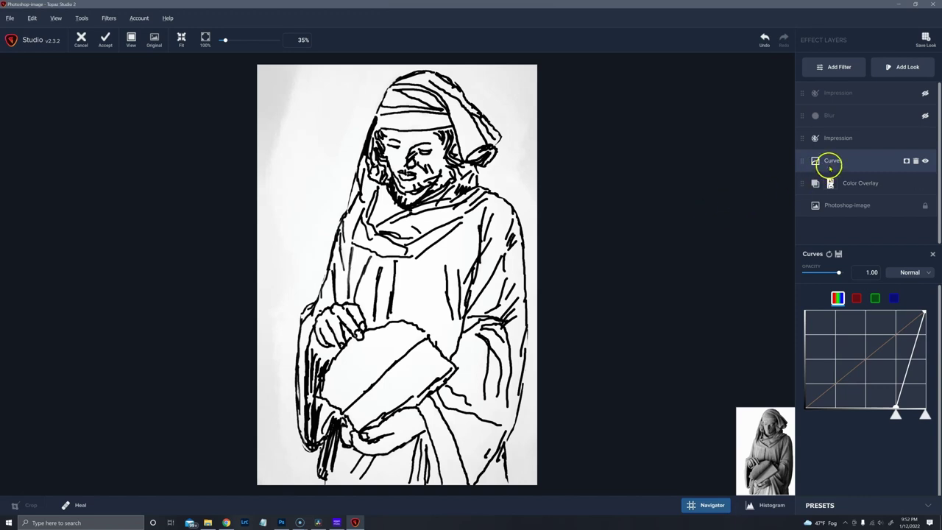
pyautogui.click(926, 139)
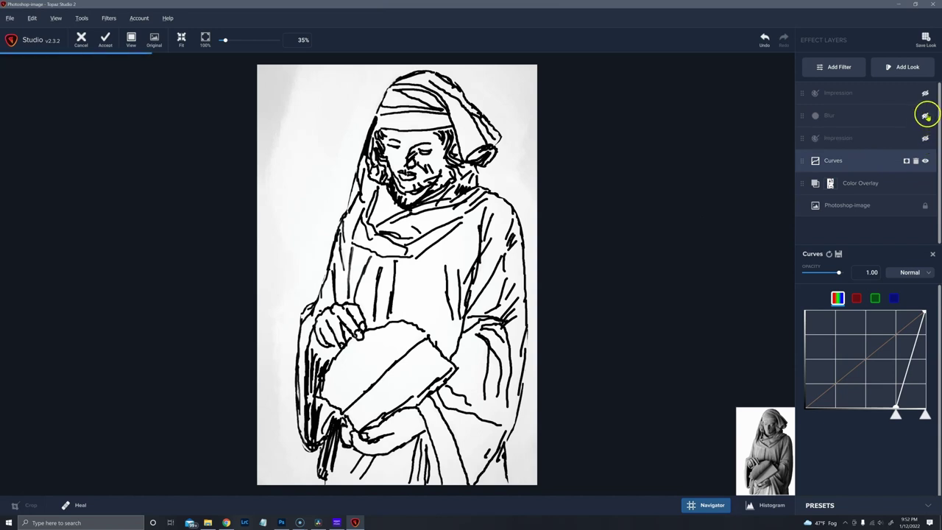
pyautogui.click(925, 117)
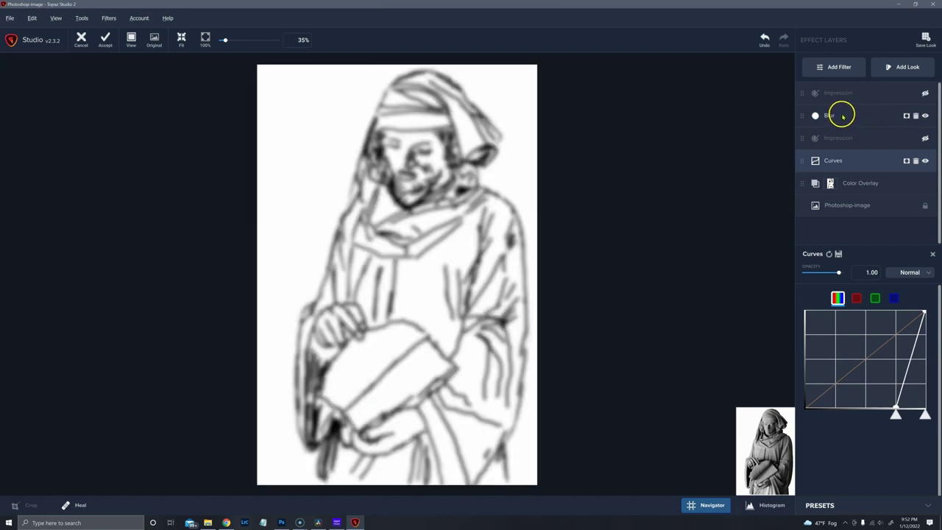
pyautogui.click(844, 117)
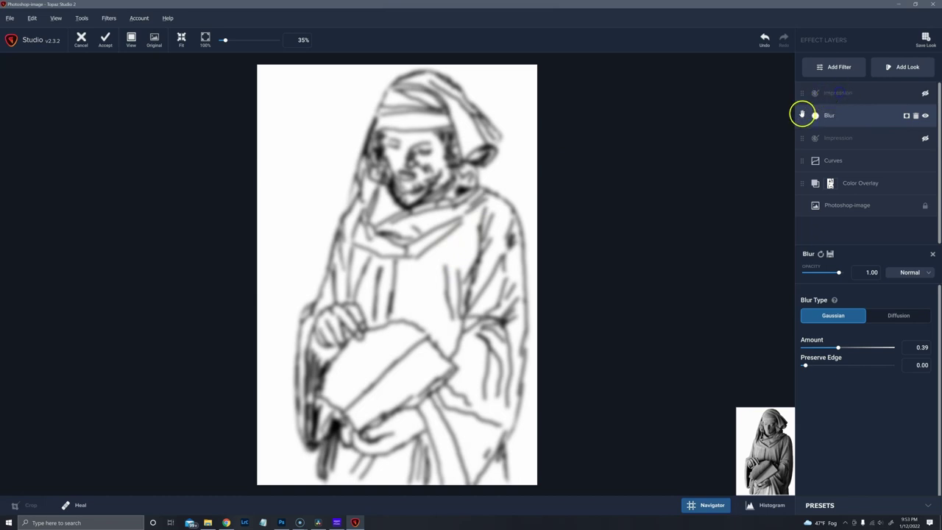
# Step: Turn on the top Impression layer and set its Brush Size to 0.50
pyautogui.click(925, 93)
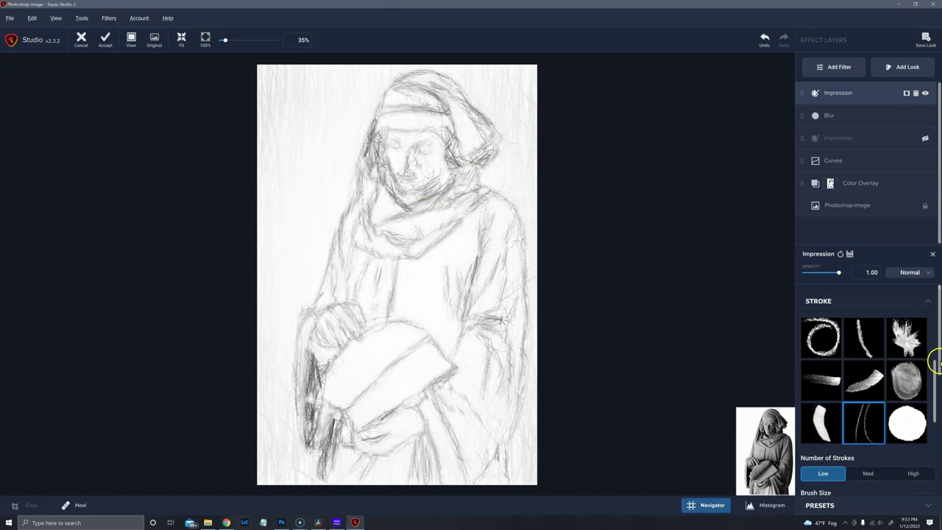
pyautogui.scroll(-5, 938, 366)
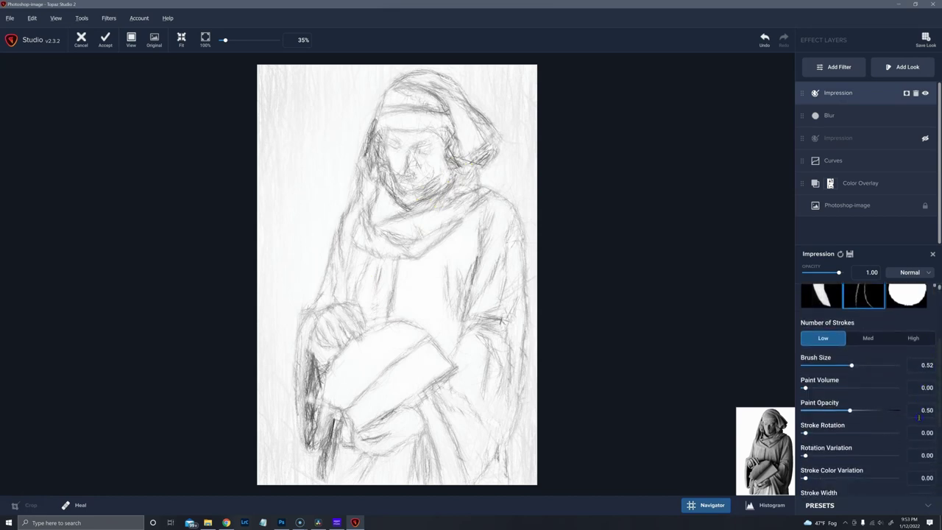
pyautogui.scroll(-2, 919, 421)
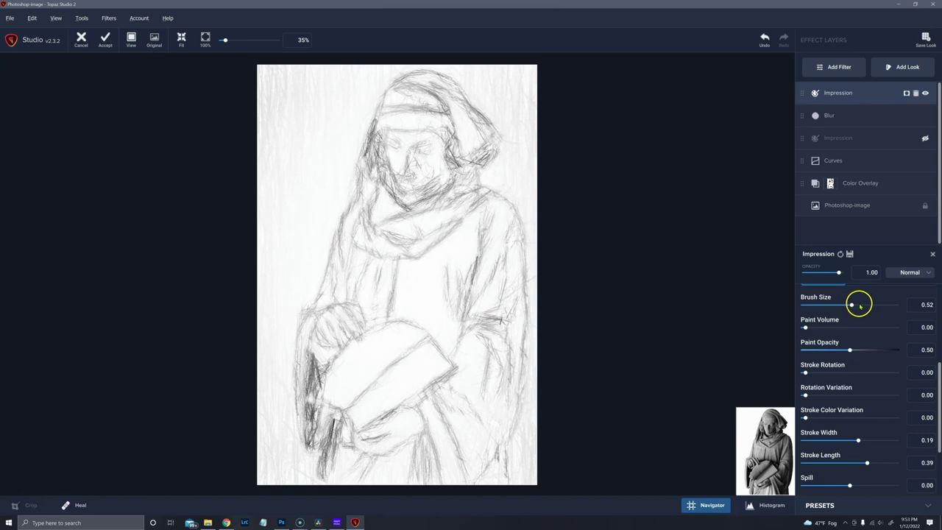
pyautogui.moveTo(861, 310); pyautogui.dragTo(861, 309)
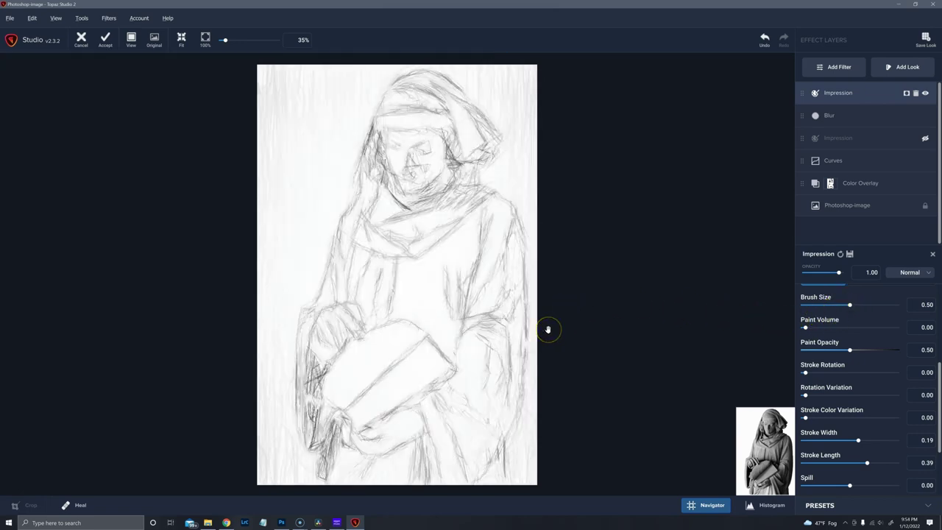
# Step: Compare the processed sketch against the unprocessed version around the arm and hood
pyautogui.click(501, 317)
pyautogui.moveTo(477, 324); pyautogui.dragTo(463, 305)
pyautogui.click(825, 163)
pyautogui.click(840, 160)
pyautogui.click(862, 91)
pyautogui.click(331, 332)
pyautogui.click(411, 268)
pyautogui.click(475, 80)
pyautogui.click(331, 289)
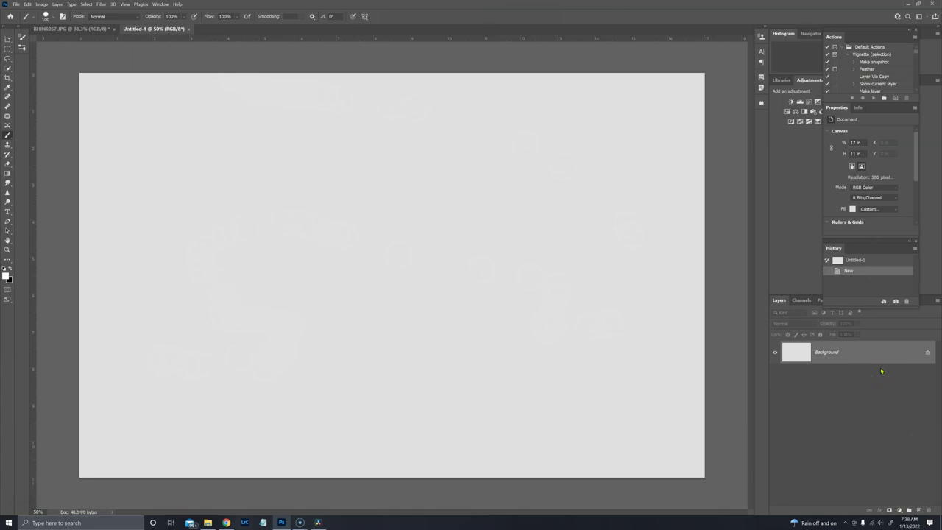
# Step: Duplicate the Background into Layer 1 with Ctrl+J and bring up the Filter menu
pyautogui.hotkey('ctrl', 'j')
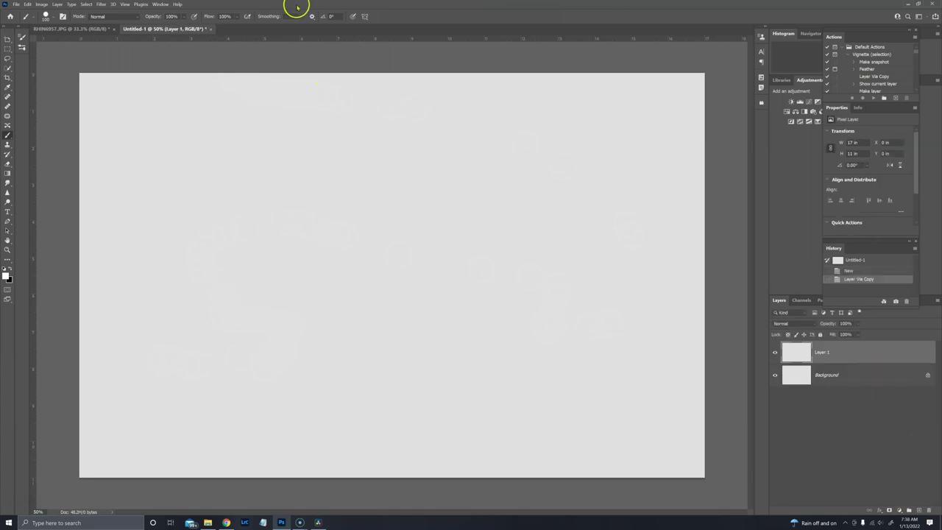
pyautogui.click(102, 5)
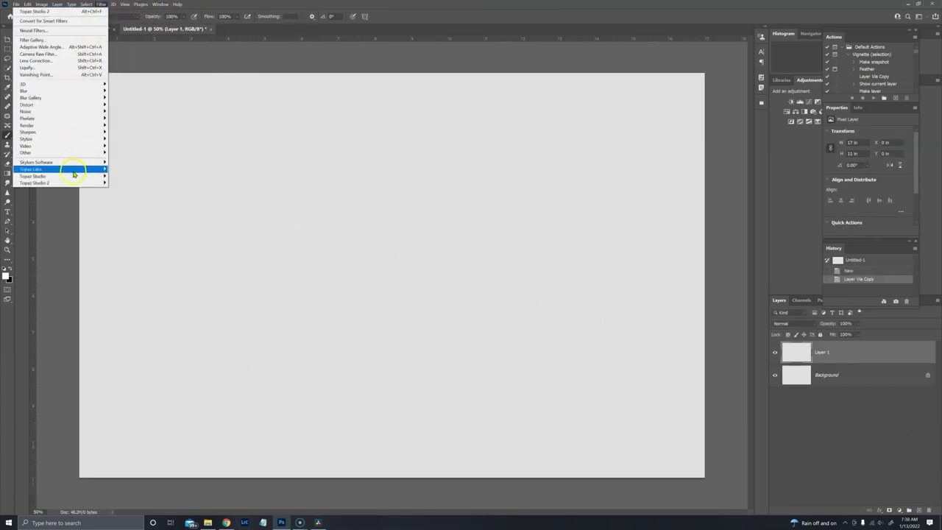
# Step: Send the new layer to Topaz Studio 2 and add a Color Overlay filter
pyautogui.moveTo(73, 182)
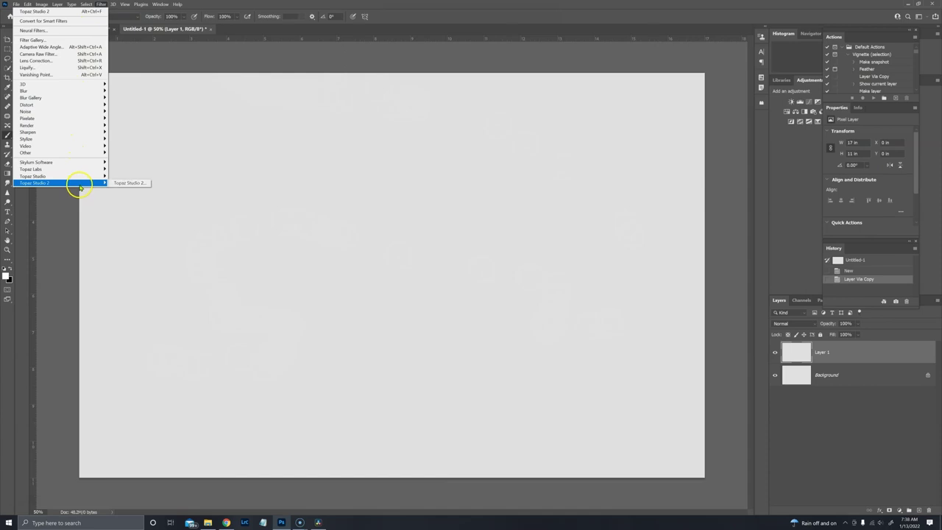
pyautogui.click(122, 182)
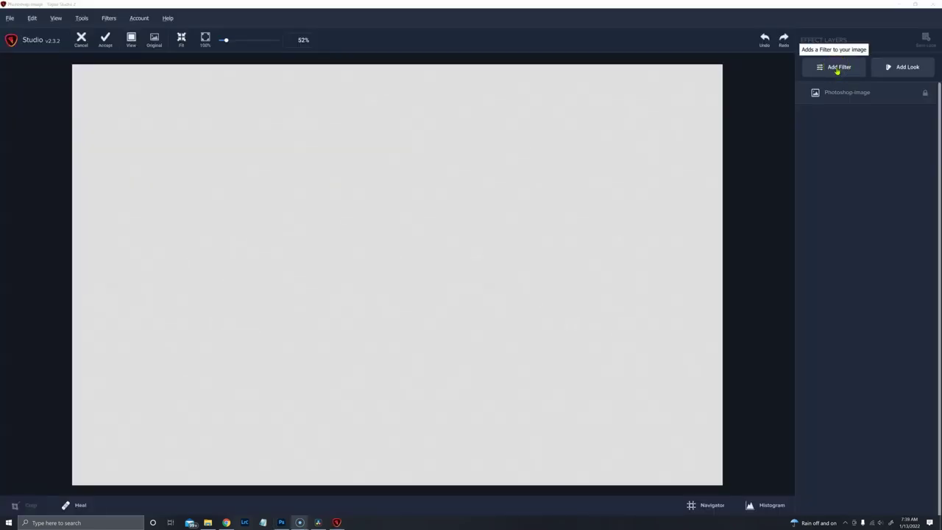
pyautogui.click(837, 68)
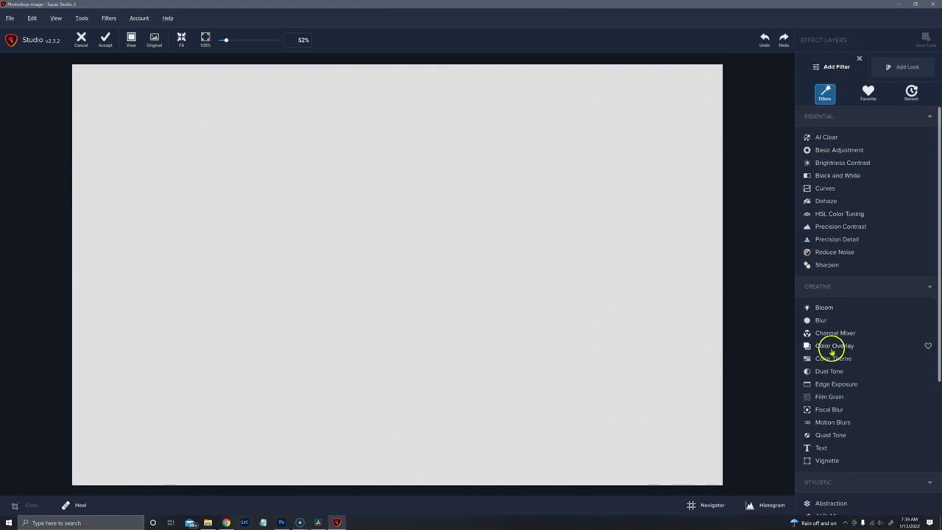
pyautogui.click(832, 349)
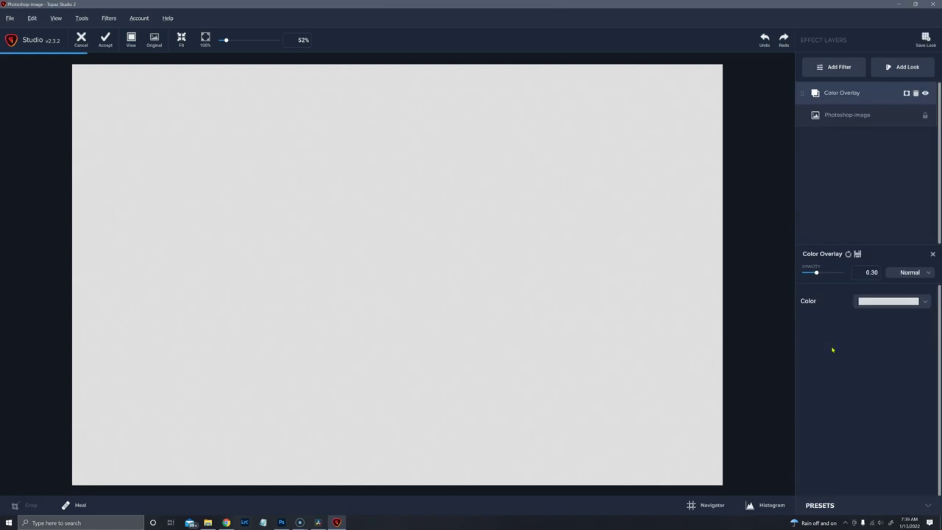
# Step: Set the overlay colour to near-black #090909 at 1.00 opacity
pyautogui.click(885, 301)
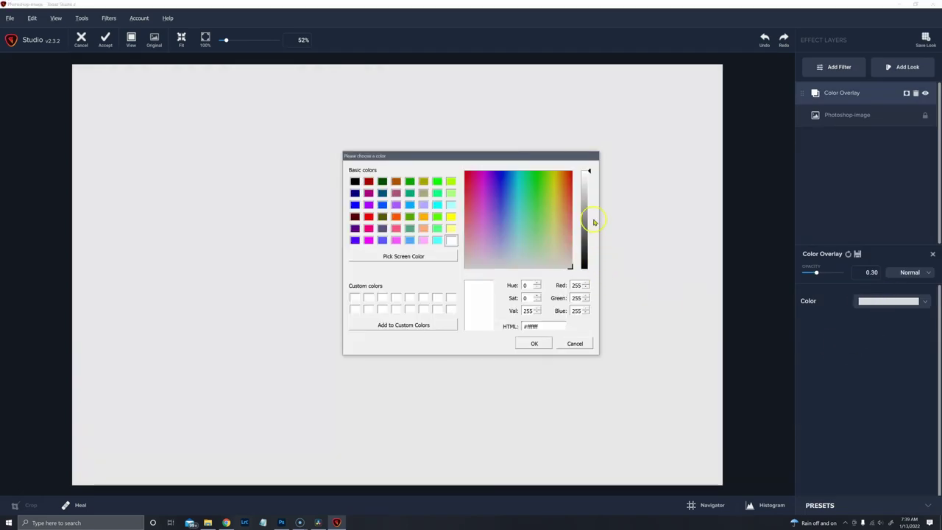
pyautogui.moveTo(591, 172); pyautogui.dragTo(589, 271)
pyautogui.press('Return')
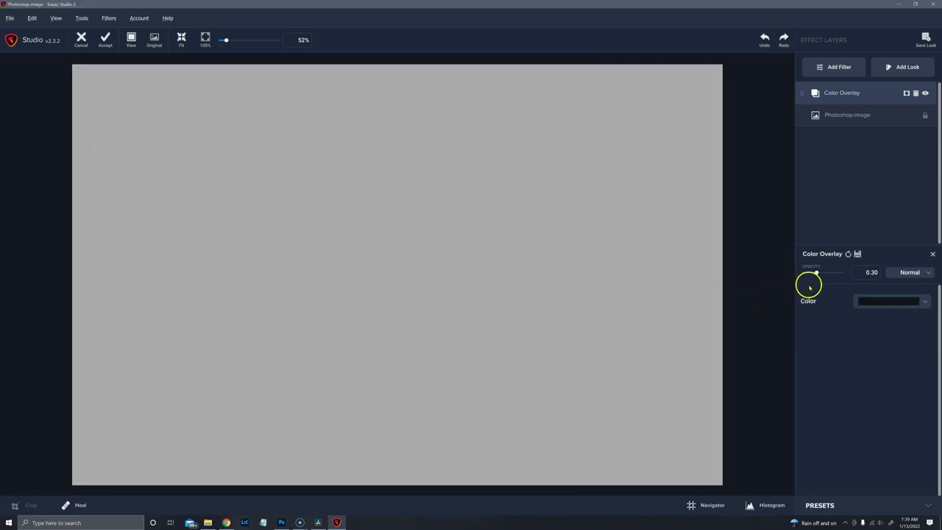
pyautogui.moveTo(814, 272); pyautogui.dragTo(850, 276)
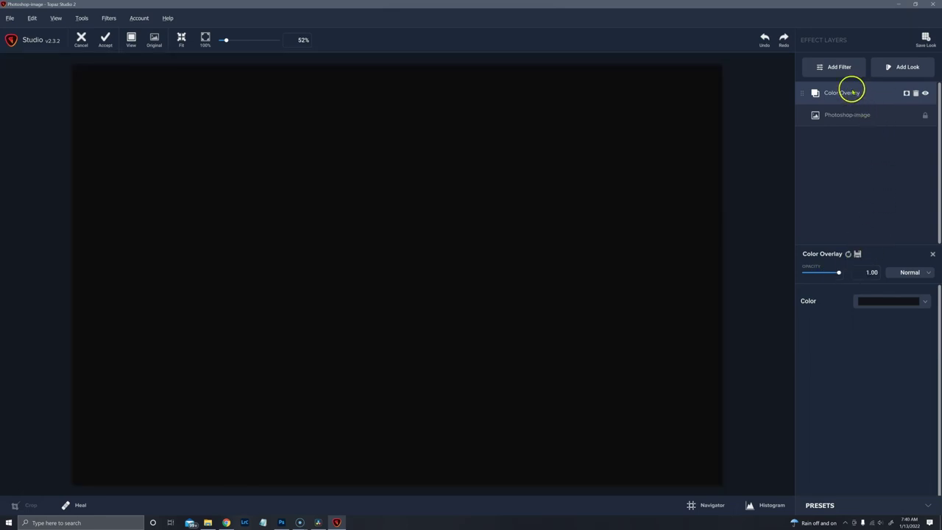
# Step: Add a second white Color Overlay at 1.00 opacity and give it a mask
pyautogui.click(839, 68)
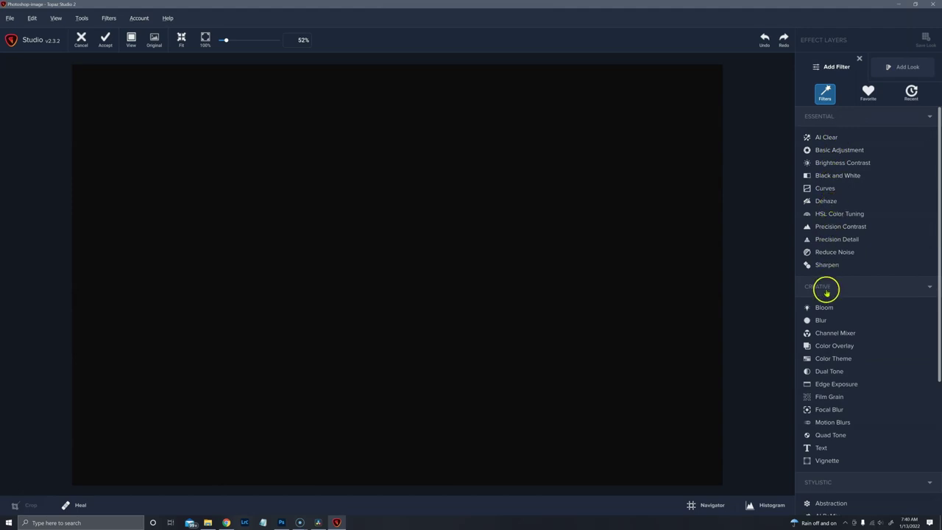
pyautogui.click(832, 346)
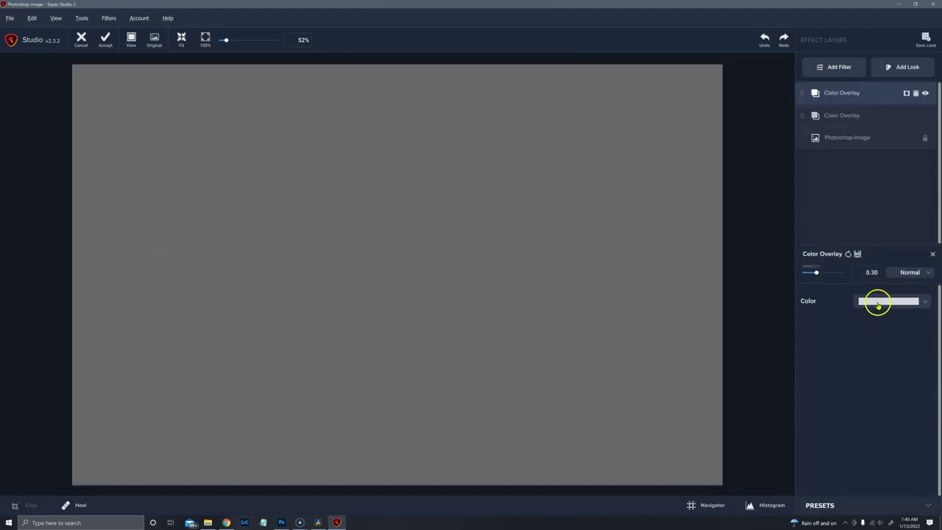
pyautogui.moveTo(829, 273); pyautogui.dragTo(839, 273)
pyautogui.moveTo(861, 106)
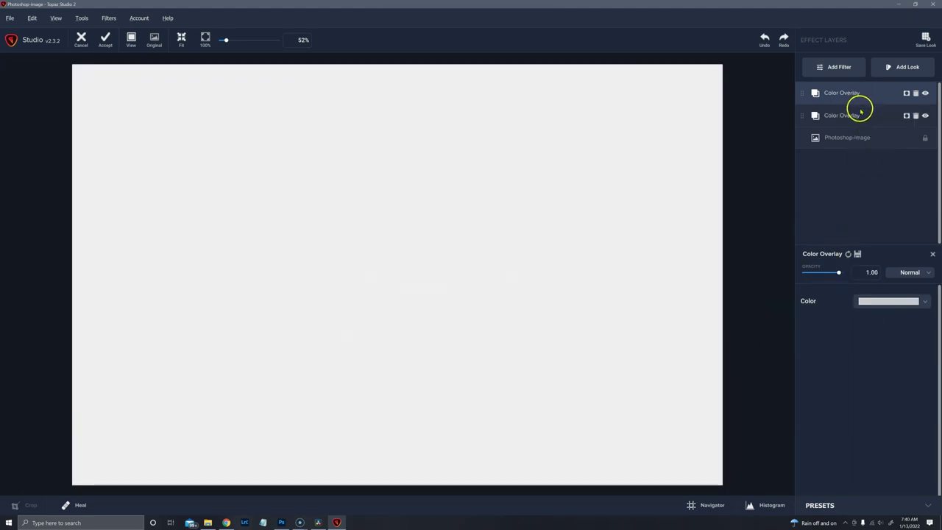
pyautogui.click(907, 94)
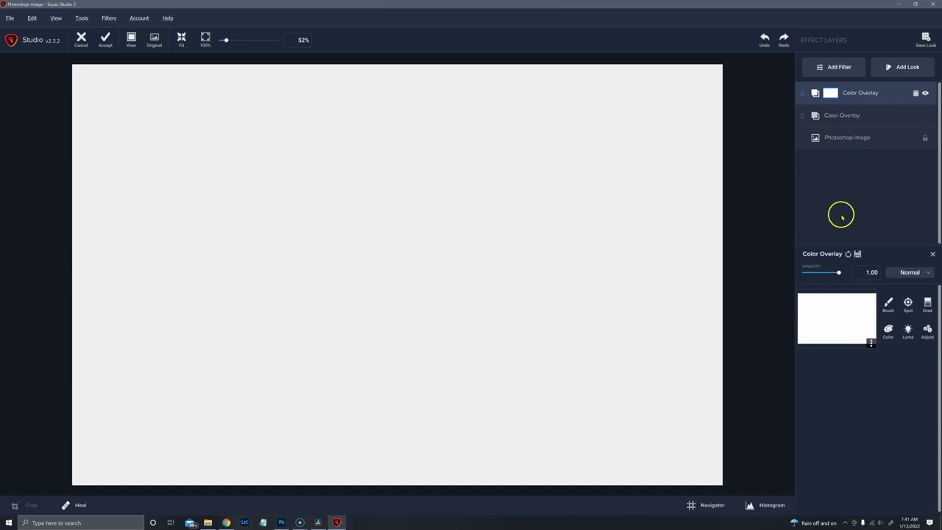
# Step: Choose the mask Brush and set it to radius 0.03 and softness 0.01
pyautogui.click(887, 304)
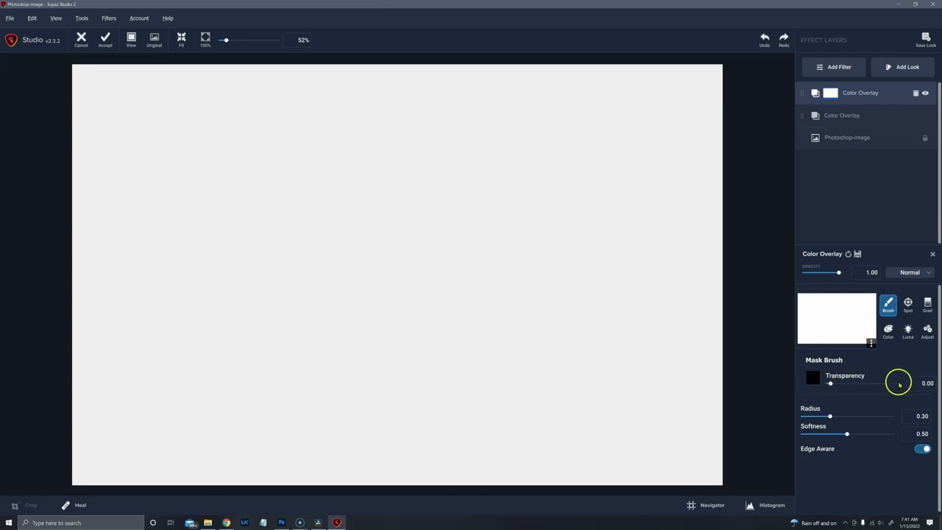
pyautogui.moveTo(830, 384); pyautogui.dragTo(806, 418)
pyautogui.moveTo(847, 434); pyautogui.dragTo(810, 439)
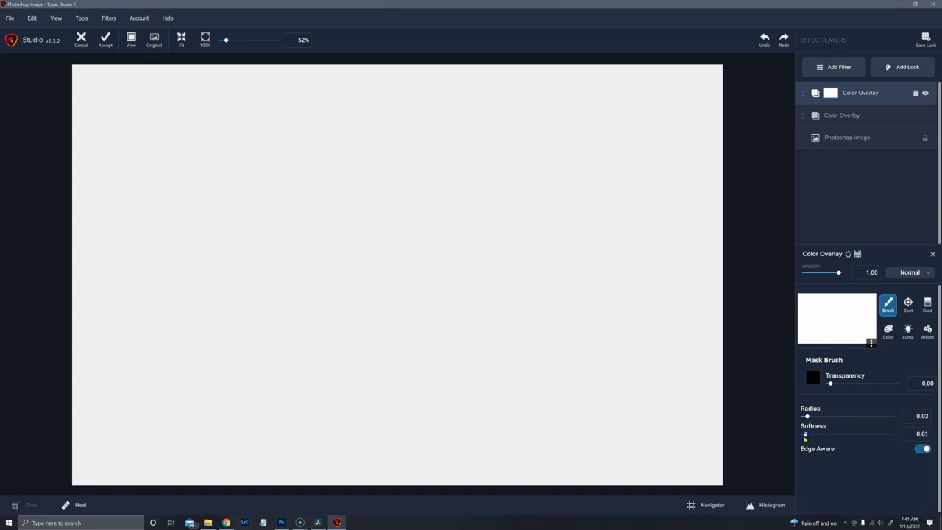
pyautogui.moveTo(805, 438); pyautogui.dragTo(784, 446)
pyautogui.click(797, 458)
# Step: Paint the cabin's roof slopes, side walls and vertical plank lines
pyautogui.click(185, 239)
pyautogui.click(202, 206)
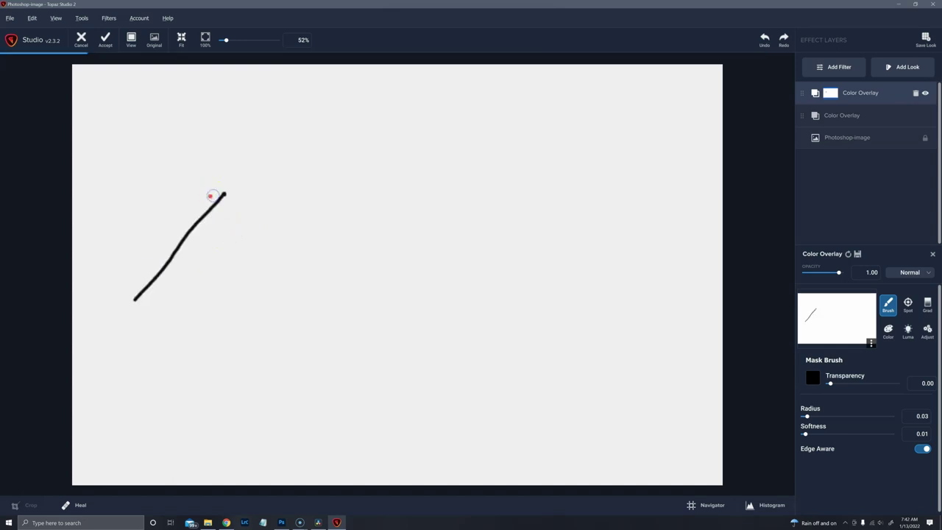
pyautogui.moveTo(222, 193)
pyautogui.mouseDown()
pyautogui.moveTo(270, 248)
pyautogui.moveTo(290, 292)
pyautogui.mouseUp()
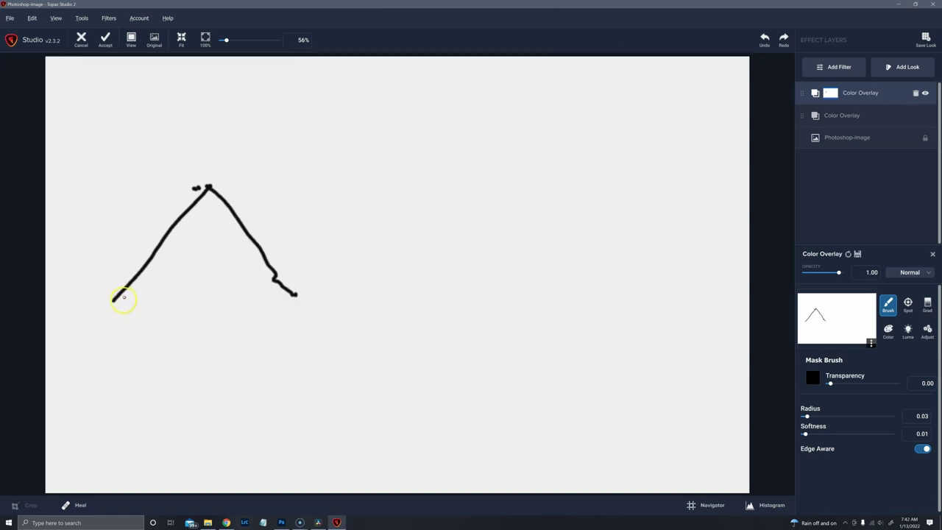
pyautogui.moveTo(128, 285); pyautogui.dragTo(137, 392)
pyautogui.moveTo(270, 278); pyautogui.dragTo(255, 380)
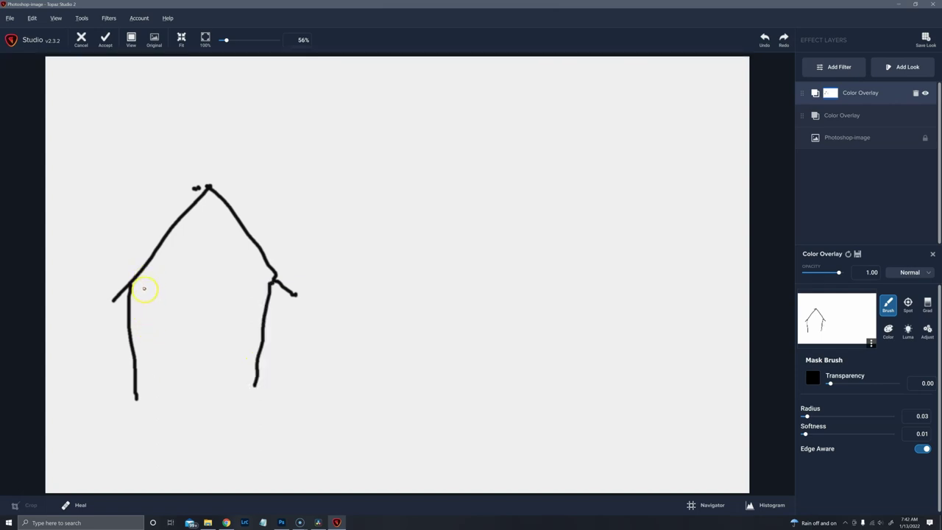
pyautogui.moveTo(144, 288); pyautogui.dragTo(153, 380)
pyautogui.moveTo(172, 290); pyautogui.dragTo(184, 425)
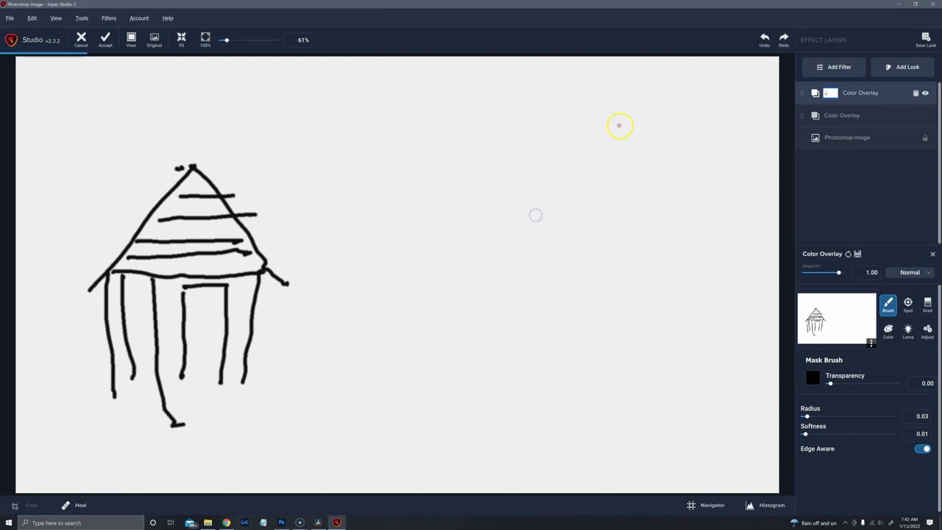
# Step: Draw the two pine trees with their branch strokes on the right
pyautogui.moveTo(534, 215)
pyautogui.mouseDown()
pyautogui.moveTo(610, 116)
pyautogui.moveTo(577, 144)
pyautogui.mouseUp()
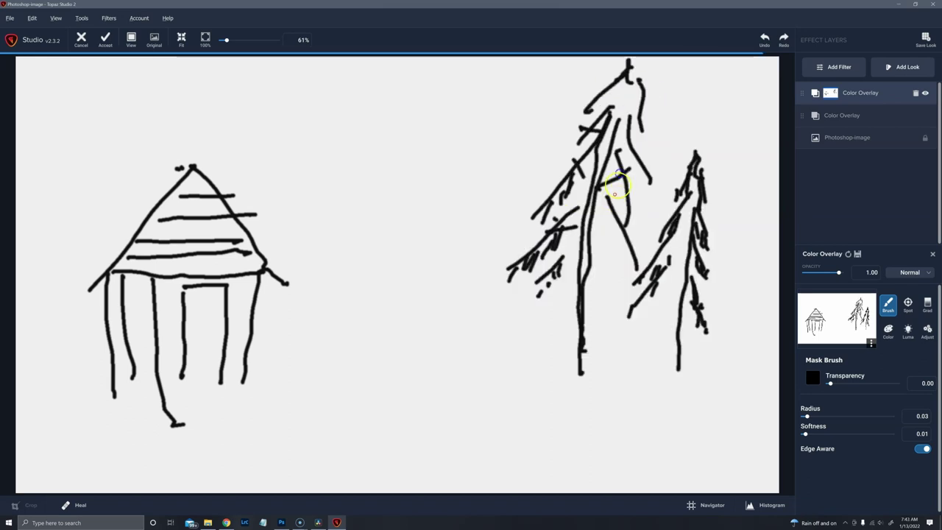
pyautogui.moveTo(616, 185); pyautogui.dragTo(635, 211)
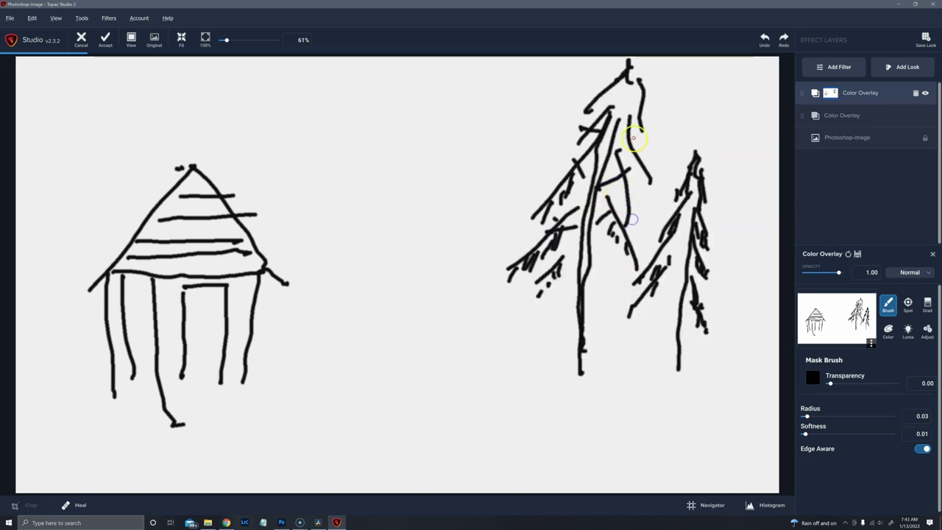
pyautogui.moveTo(633, 138); pyautogui.dragTo(633, 174)
pyautogui.moveTo(596, 103)
pyautogui.mouseDown()
pyautogui.moveTo(607, 92)
pyautogui.moveTo(634, 104)
pyautogui.mouseUp()
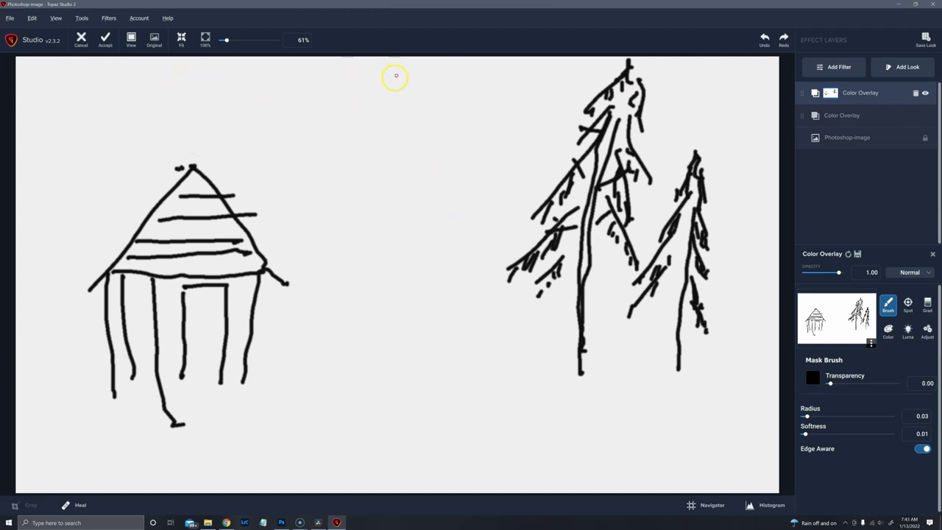
# Step: Draw the mountain outline behind the cabin and the winding river banks
pyautogui.moveTo(385, 82); pyautogui.dragTo(293, 167)
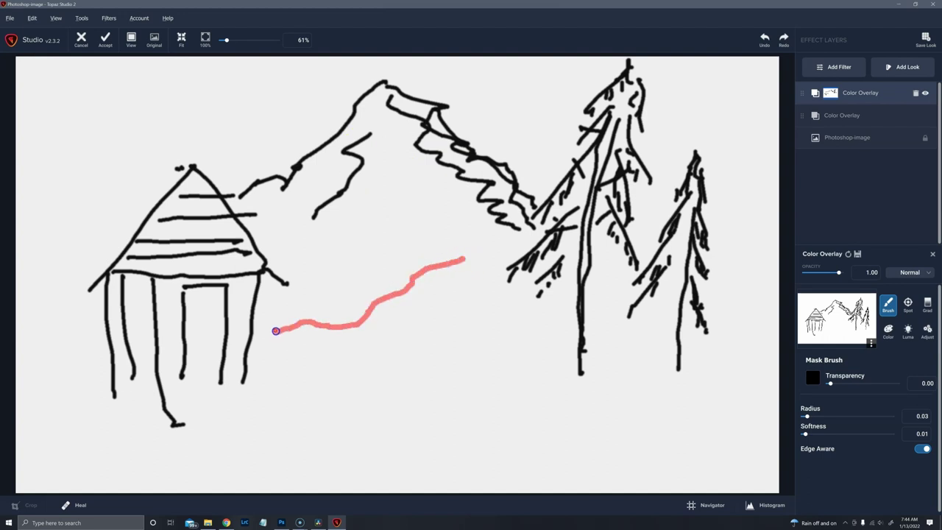
pyautogui.moveTo(431, 279)
pyautogui.mouseDown()
pyautogui.moveTo(474, 259)
pyautogui.moveTo(426, 268)
pyautogui.mouseUp()
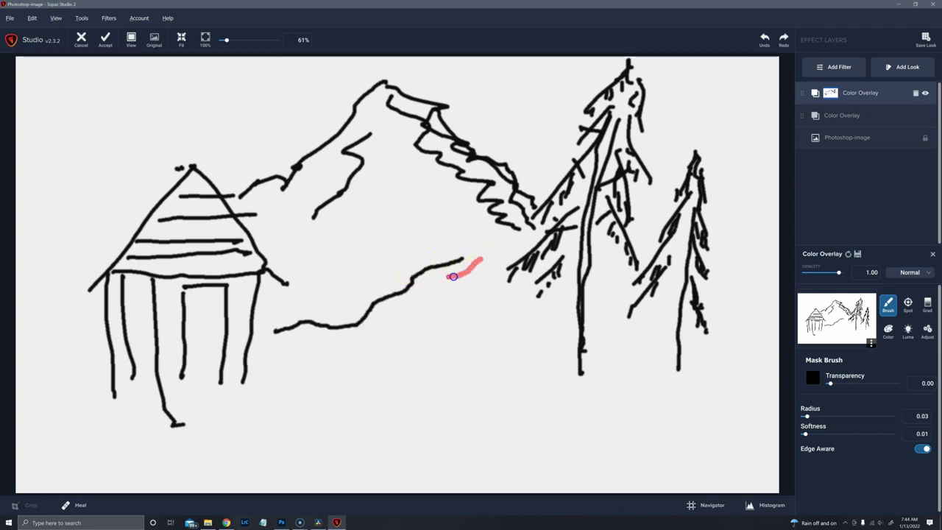
pyautogui.moveTo(412, 311); pyautogui.dragTo(393, 335)
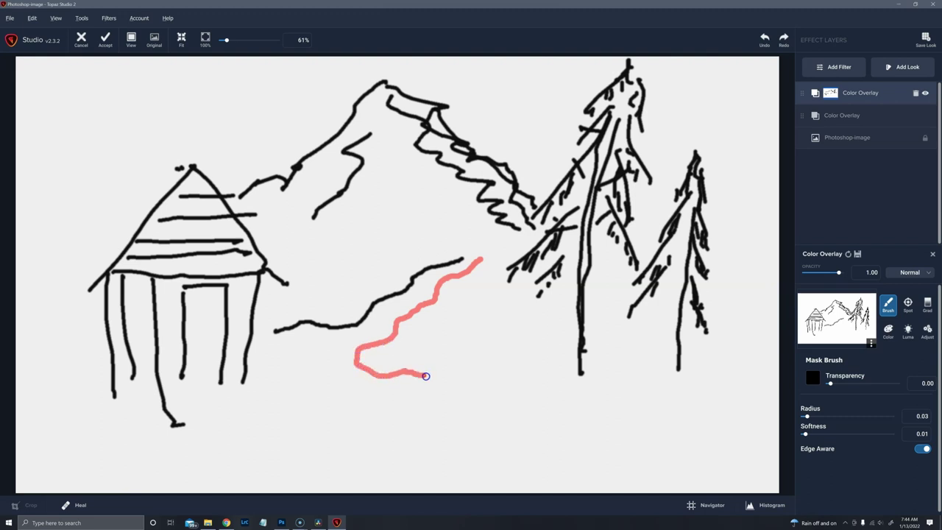
pyautogui.moveTo(521, 404)
pyautogui.mouseDown()
pyautogui.moveTo(548, 418)
pyautogui.moveTo(696, 440)
pyautogui.mouseUp()
# Step: Add grass at the cabin's base, a path leading down, and door lines
pyautogui.moveTo(166, 397)
pyautogui.mouseDown()
pyautogui.moveTo(236, 389)
pyautogui.moveTo(229, 383)
pyautogui.moveTo(148, 441)
pyautogui.moveTo(160, 424)
pyautogui.moveTo(218, 402)
pyautogui.moveTo(182, 388)
pyautogui.moveTo(182, 402)
pyautogui.moveTo(242, 458)
pyautogui.mouseUp()
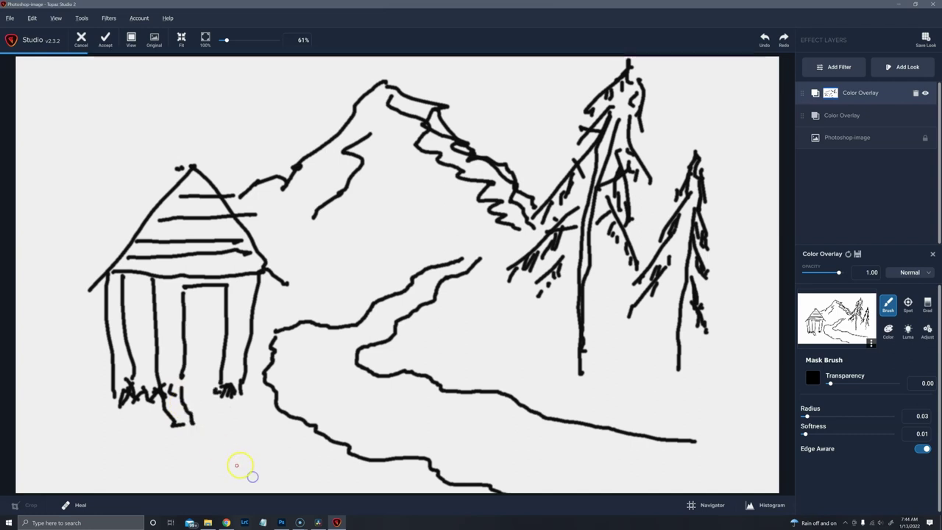
pyautogui.moveTo(195, 416); pyautogui.dragTo(250, 477)
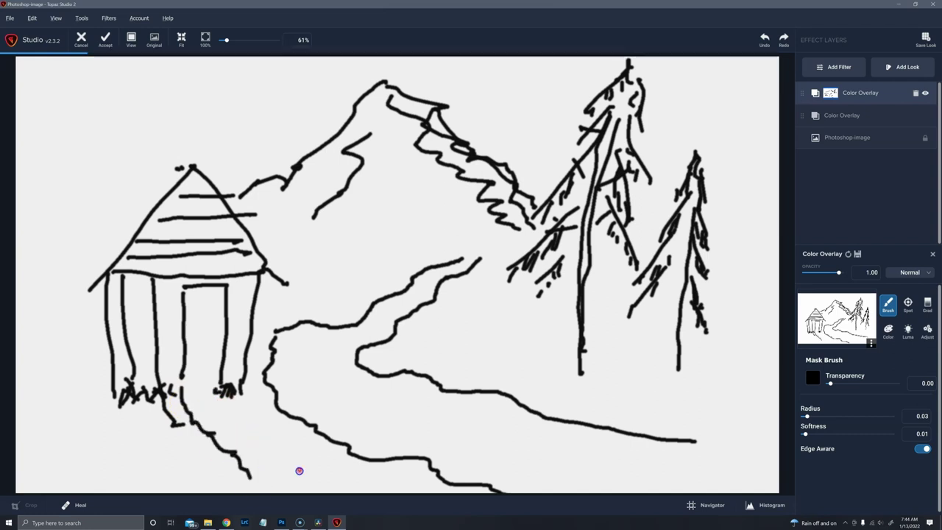
pyautogui.click(275, 450)
pyautogui.scroll(2, 224, 394)
pyautogui.click(184, 333)
pyautogui.click(208, 334)
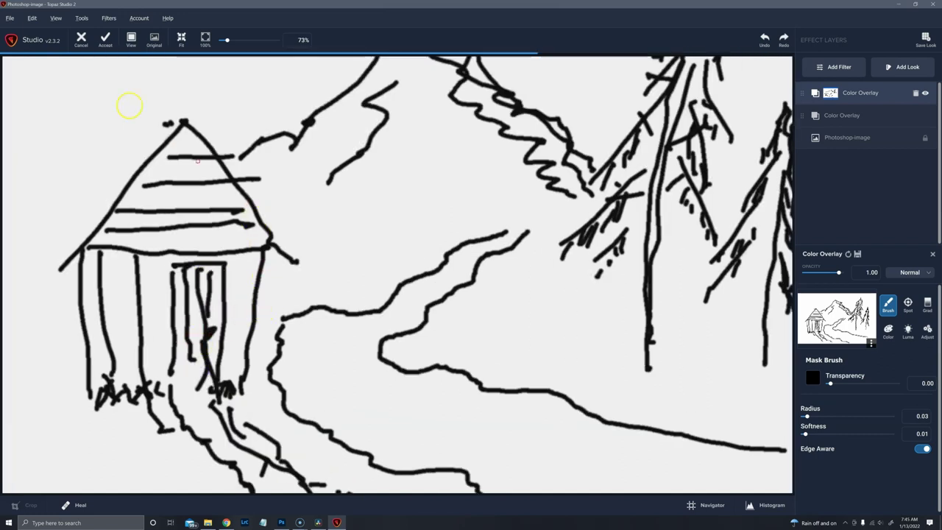
pyautogui.scroll(-3, 238, 178)
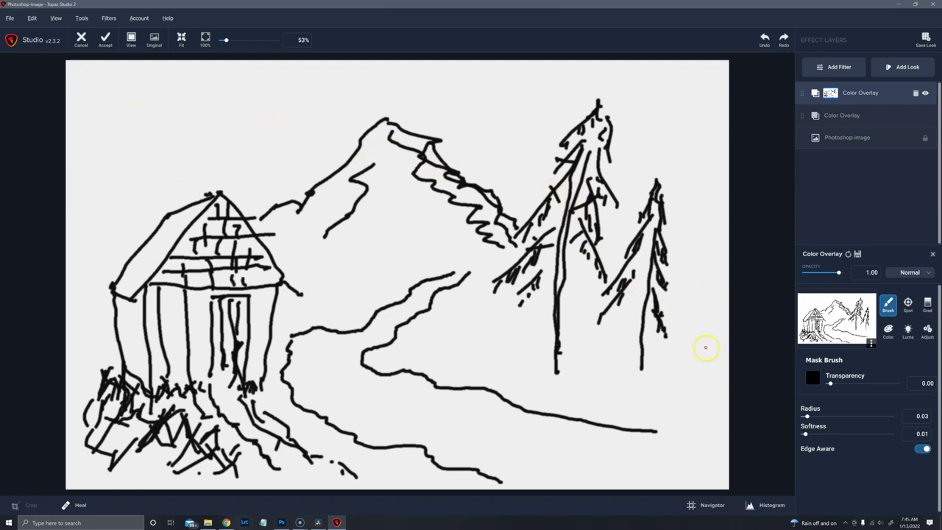
# Step: Set a large soft mask brush: radius 0.57, softness 0.88, transparency 0.65
pyautogui.moveTo(806, 415); pyautogui.dragTo(852, 417)
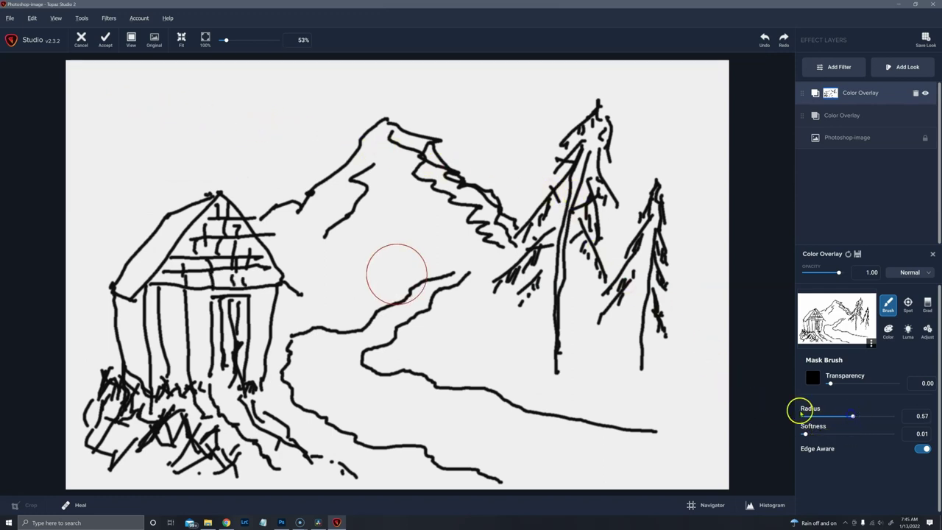
pyautogui.click(879, 434)
pyautogui.moveTo(640, 309); pyautogui.dragTo(655, 321)
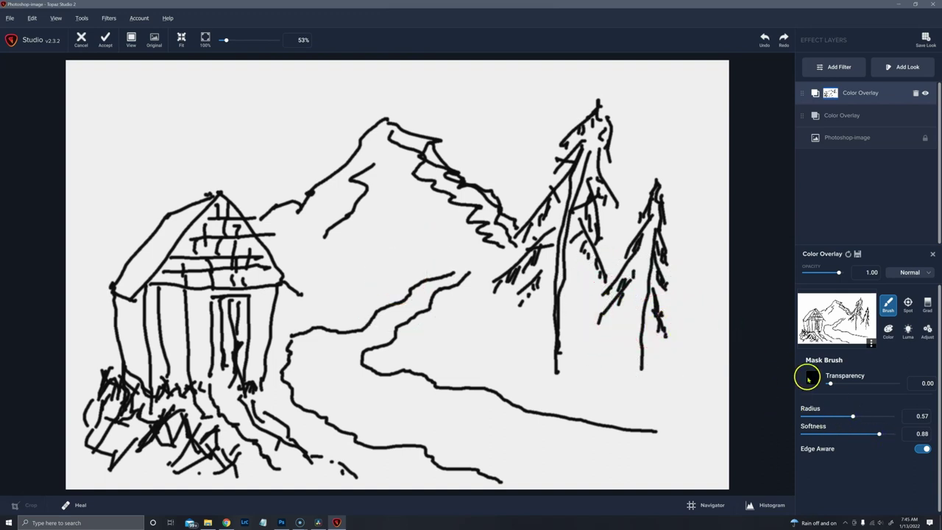
pyautogui.click(869, 383)
# Step: Dab soft grey clouds across the top-left sky and around the right tree tops
pyautogui.moveTo(166, 93); pyautogui.dragTo(243, 122)
pyautogui.click(121, 132)
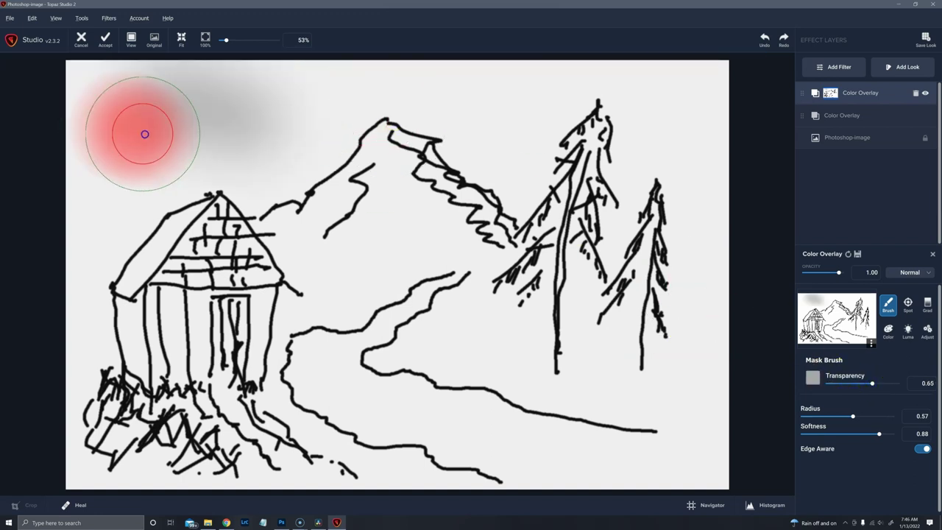
pyautogui.click(495, 105)
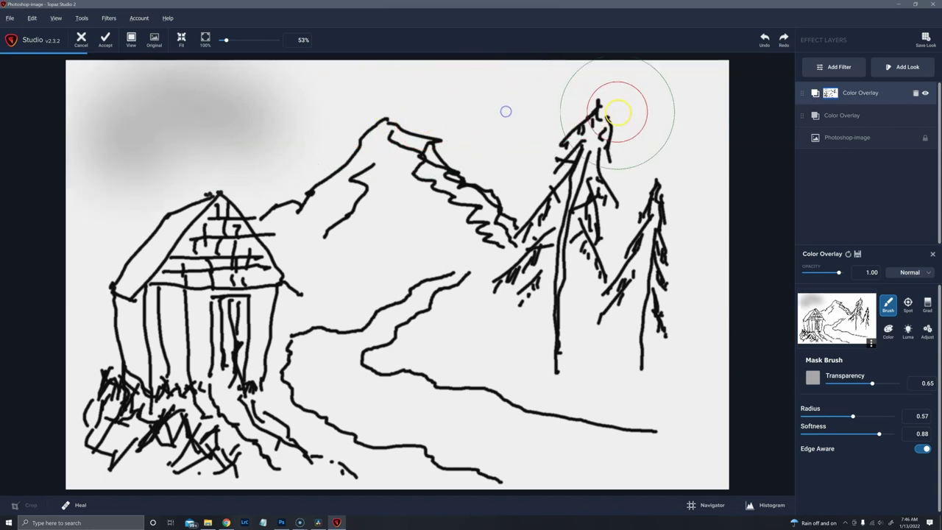
pyautogui.click(640, 143)
pyautogui.click(92, 155)
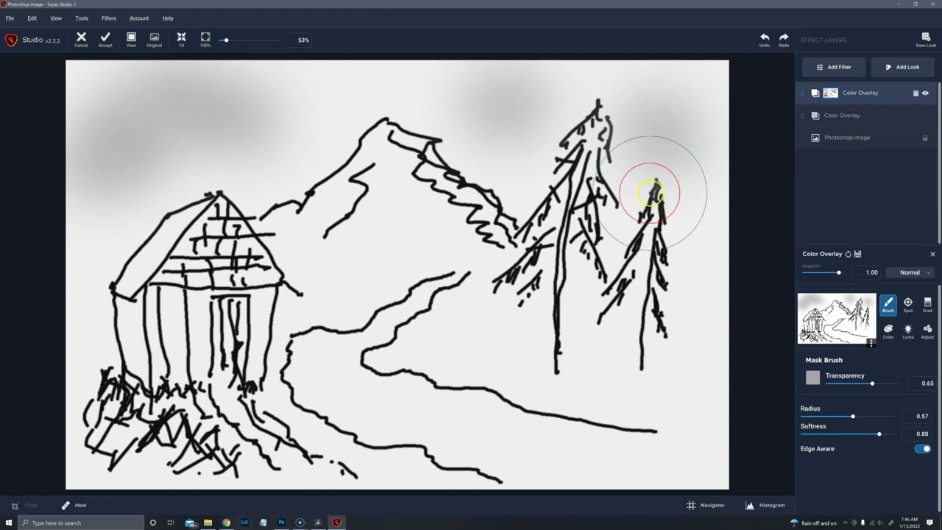
# Step: Add a Gaussian Blur filter layer and raise its Amount to 0.33
pyautogui.click(843, 67)
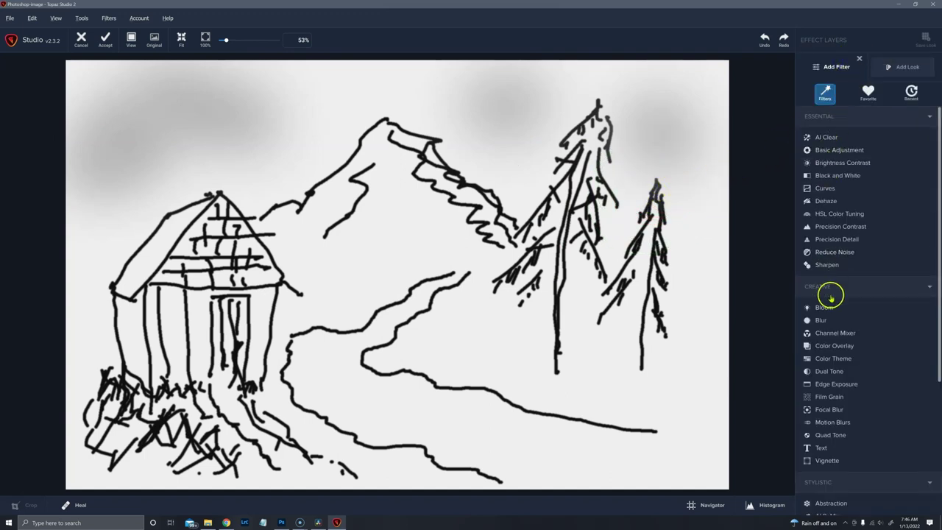
pyautogui.scroll(-2, 932, 338)
pyautogui.scroll(2, 931, 373)
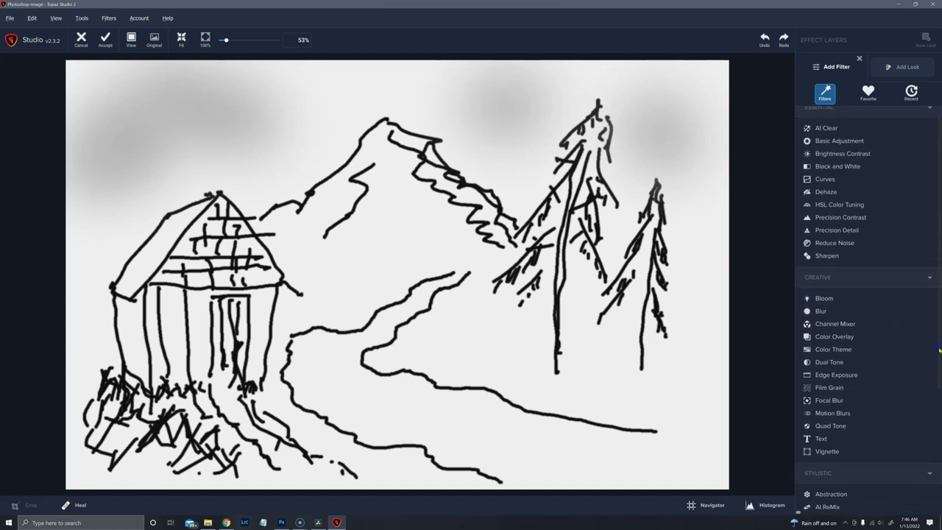
pyautogui.scroll(1, 940, 340)
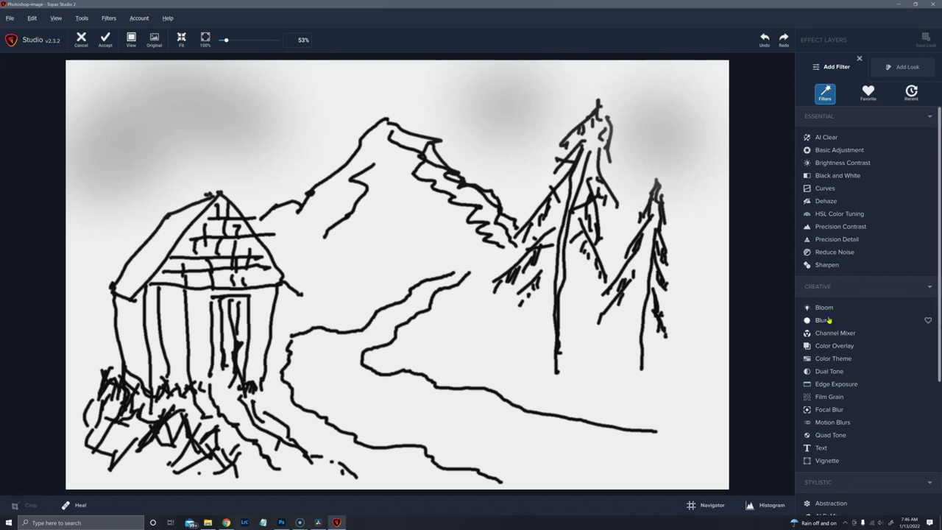
pyautogui.click(822, 319)
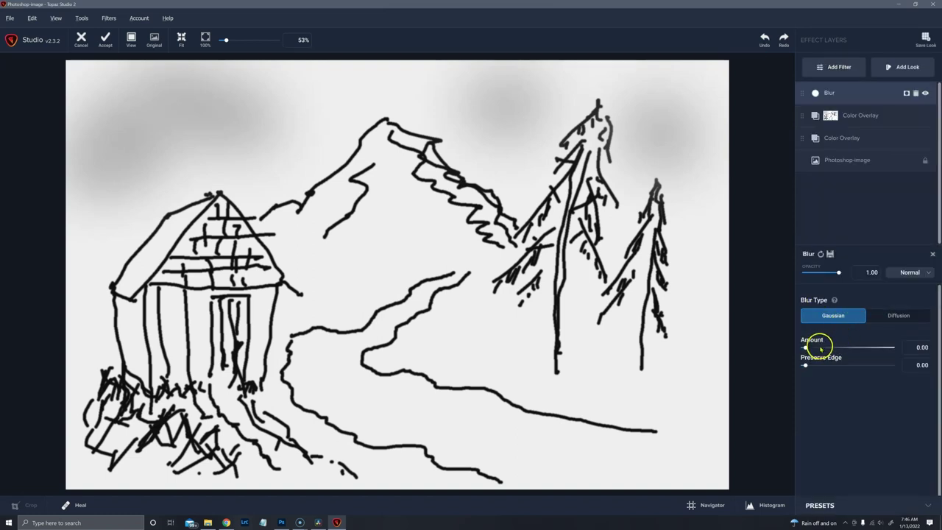
pyautogui.moveTo(821, 349); pyautogui.dragTo(818, 351)
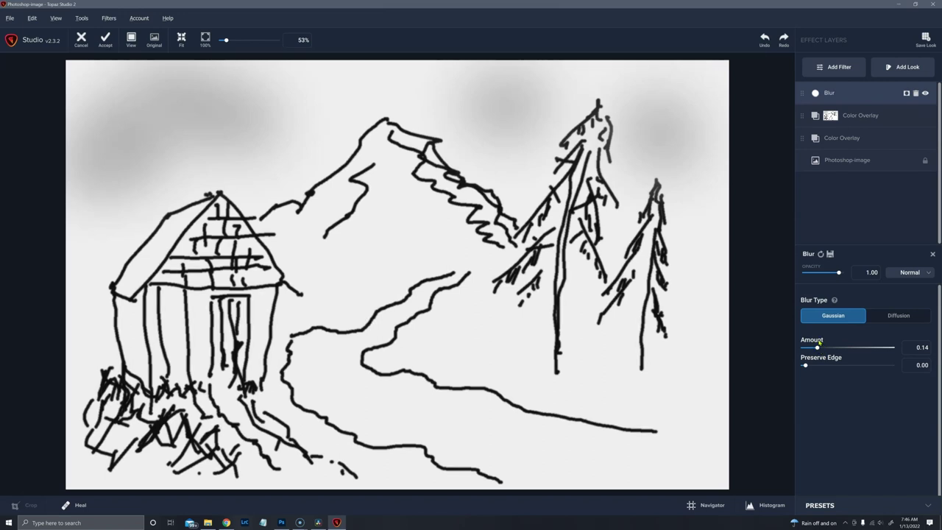
pyautogui.moveTo(827, 348); pyautogui.dragTo(824, 348)
pyautogui.click(826, 348)
pyautogui.moveTo(831, 347); pyautogui.dragTo(833, 351)
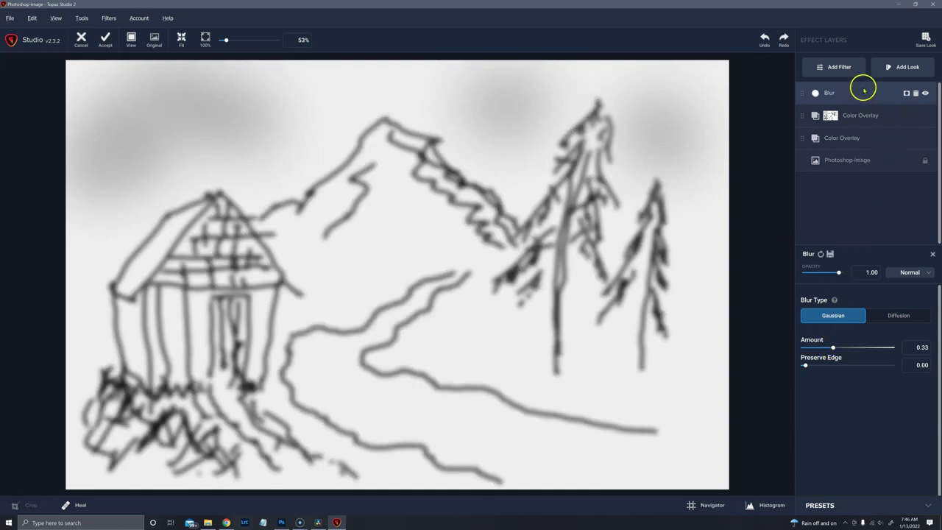
# Step: Add an Impression filter layer to the sketch
pyautogui.click(840, 67)
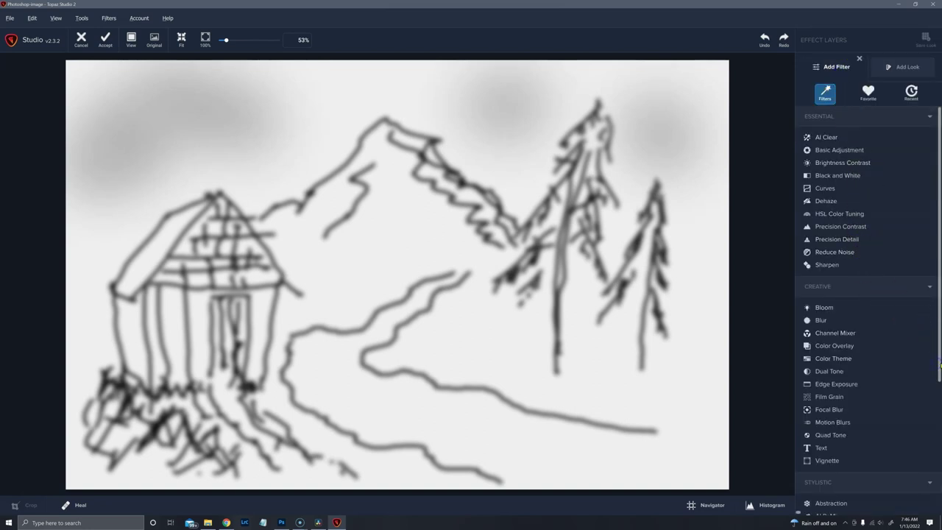
pyautogui.scroll(-4, 839, 412)
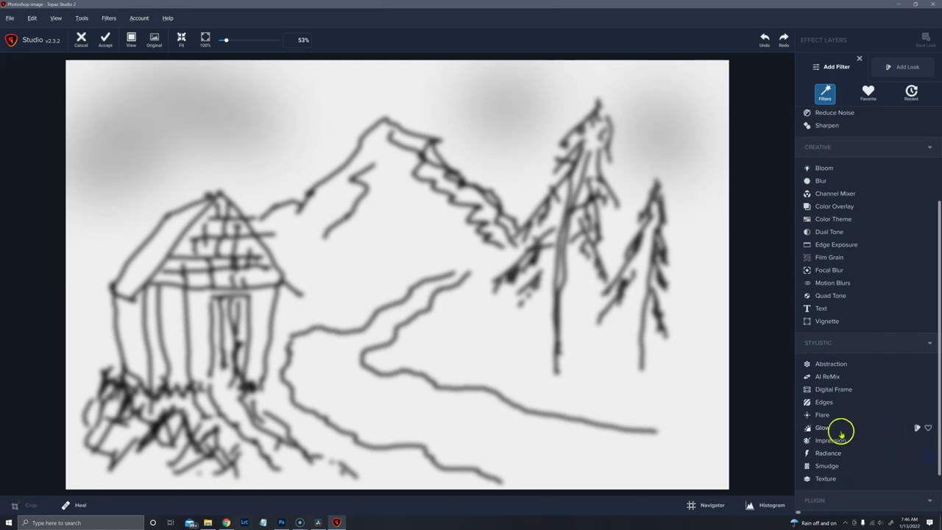
pyautogui.click(805, 442)
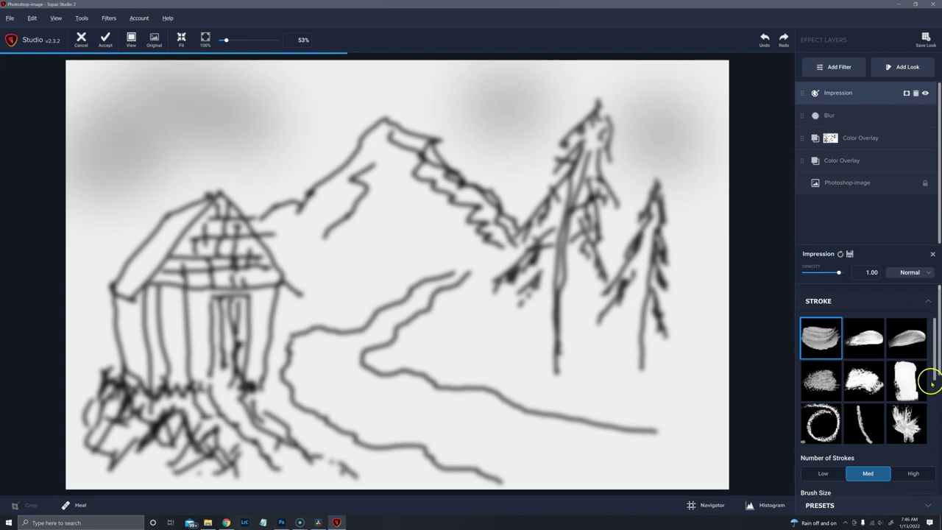
# Step: Give the Impression a thin-line stroke, Low Number of Strokes and Brush Size 0.47
pyautogui.scroll(-3, 934, 378)
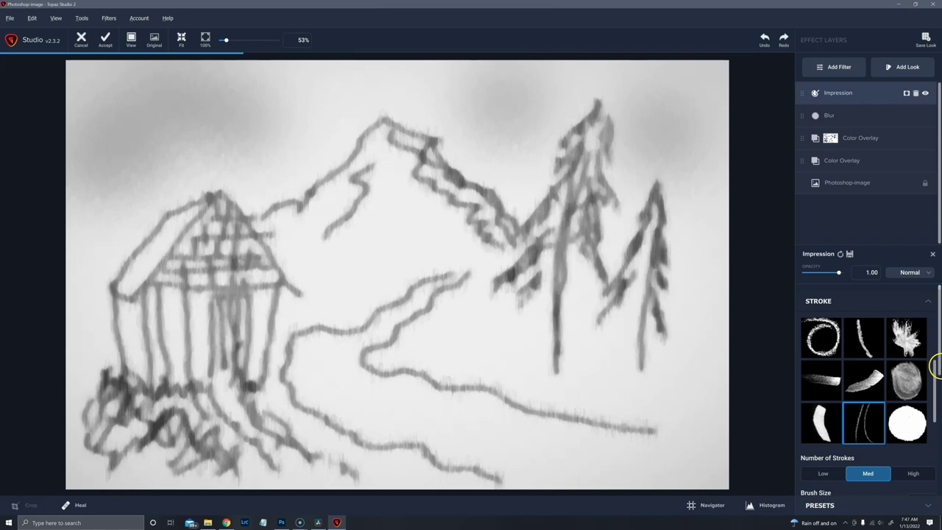
pyautogui.scroll(-3, 939, 372)
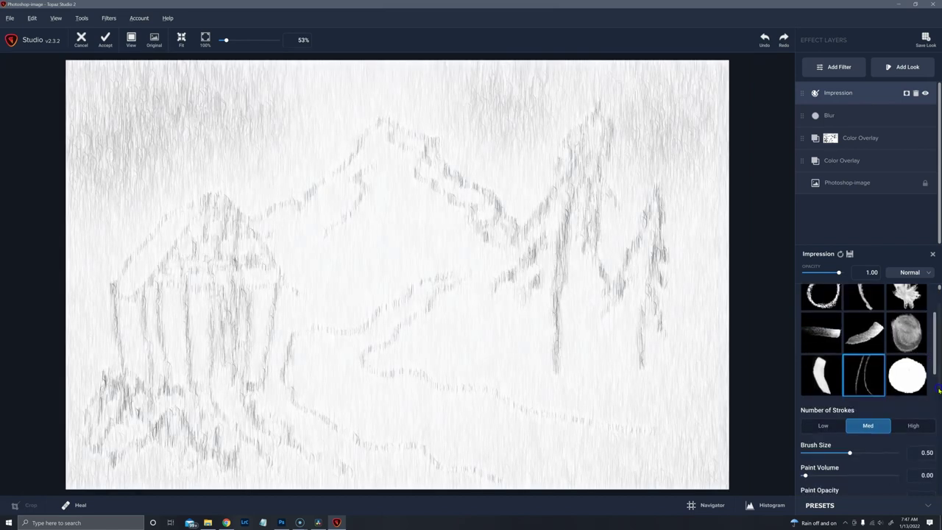
pyautogui.scroll(-1, 937, 397)
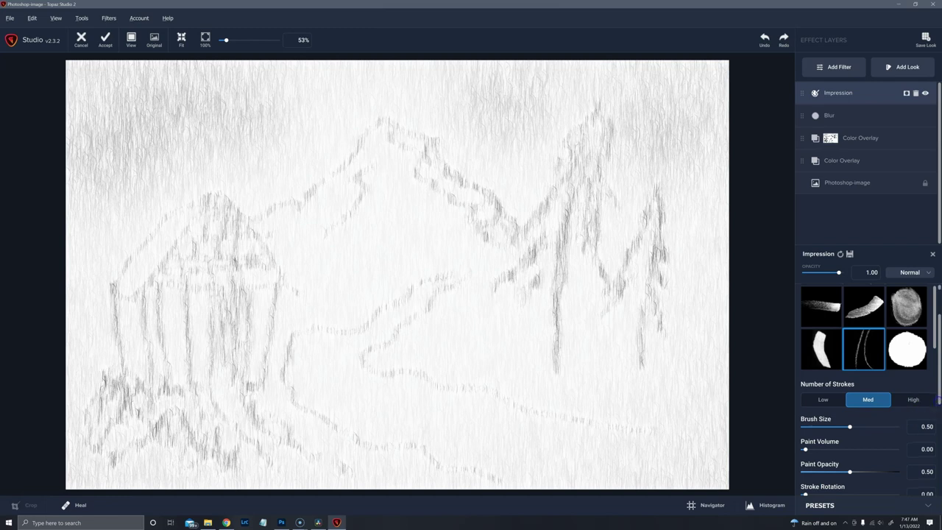
pyautogui.click(915, 398)
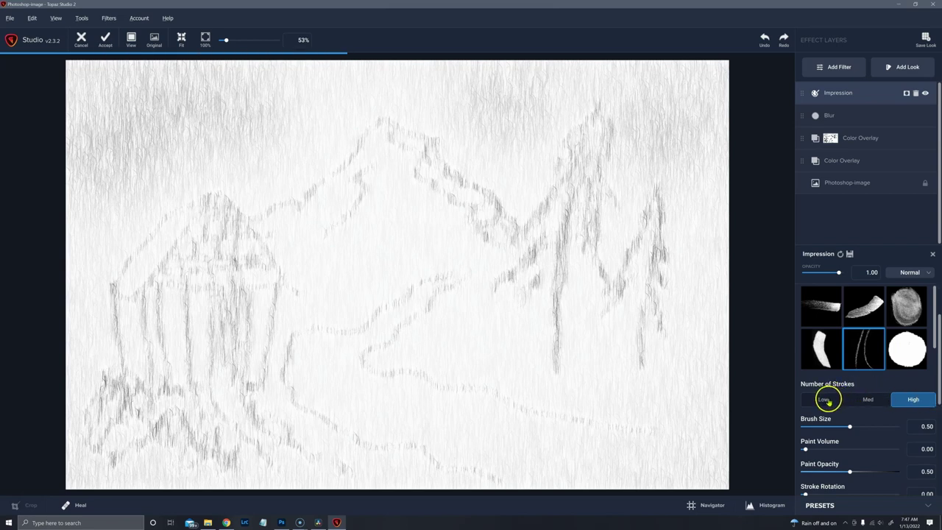
pyautogui.moveTo(858, 434); pyautogui.dragTo(868, 426)
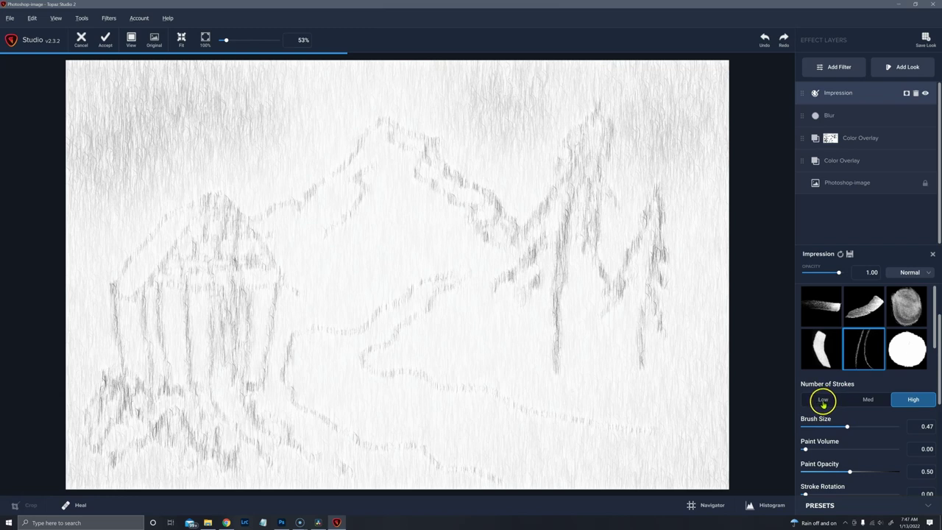
pyautogui.click(822, 401)
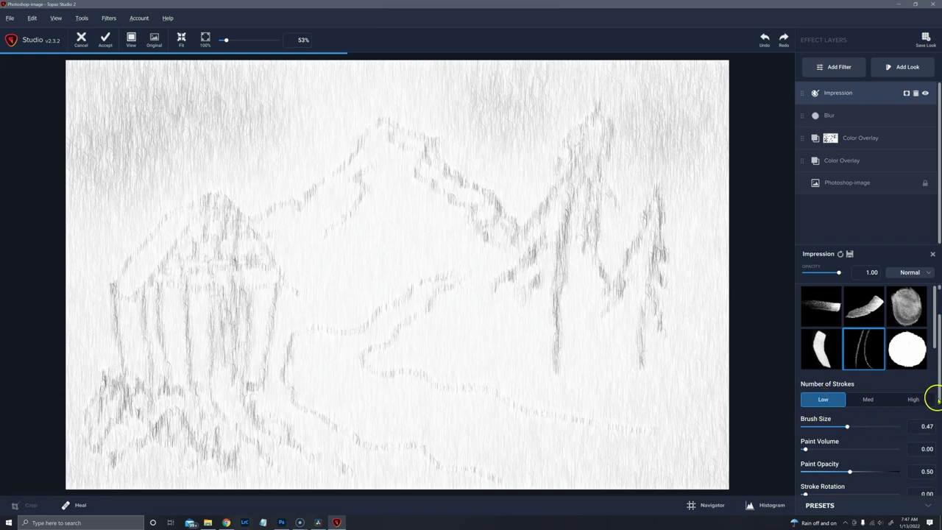
pyautogui.scroll(-5, 934, 412)
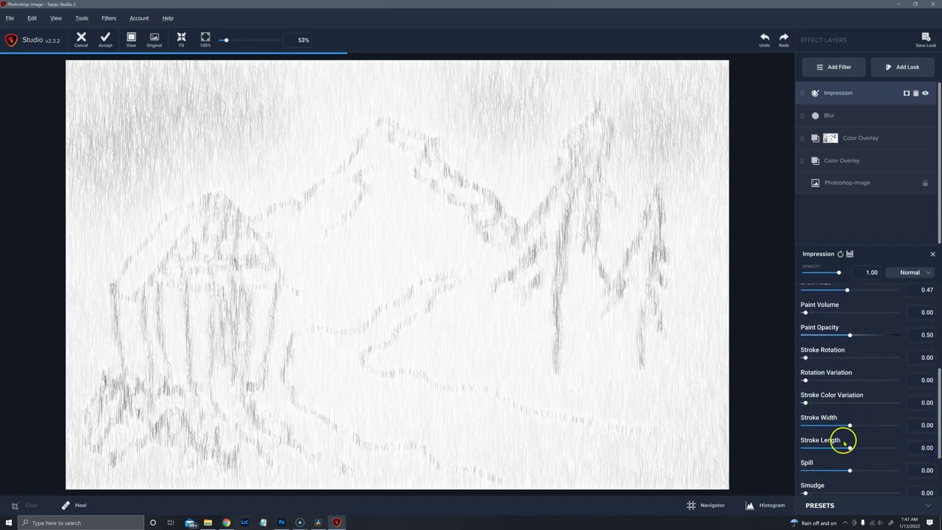
# Step: Set Impression stroke length 0.24, rotation 0.27, rotation variation 0.51, width 0.22 and High stroke count
pyautogui.click(859, 447)
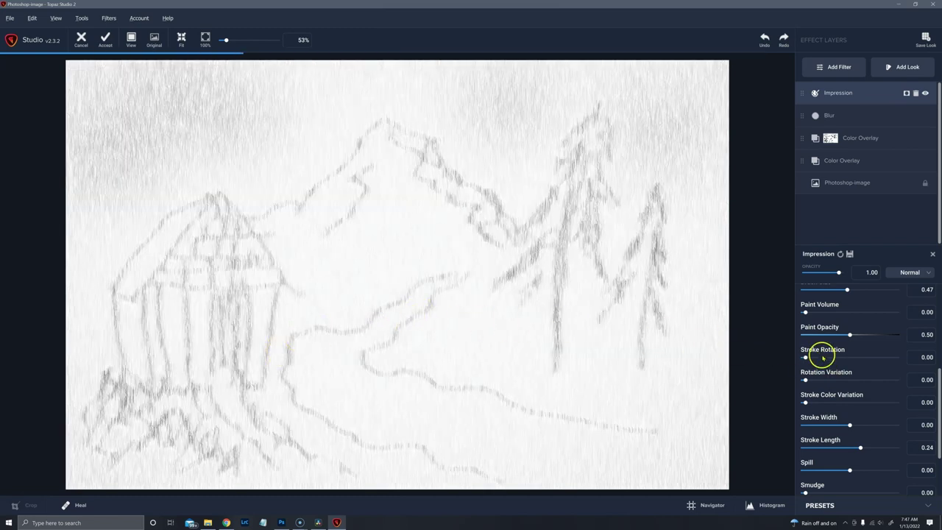
pyautogui.moveTo(823, 358); pyautogui.dragTo(826, 359)
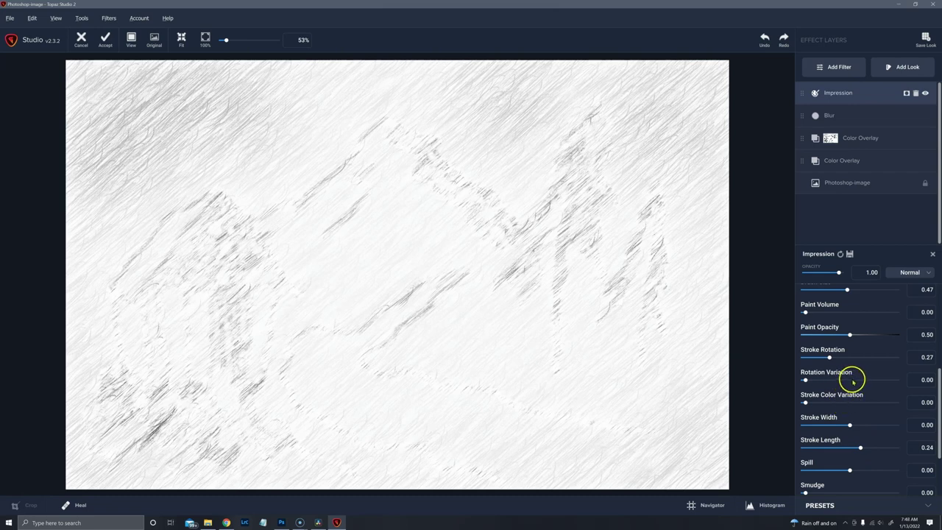
pyautogui.moveTo(856, 381); pyautogui.dragTo(852, 380)
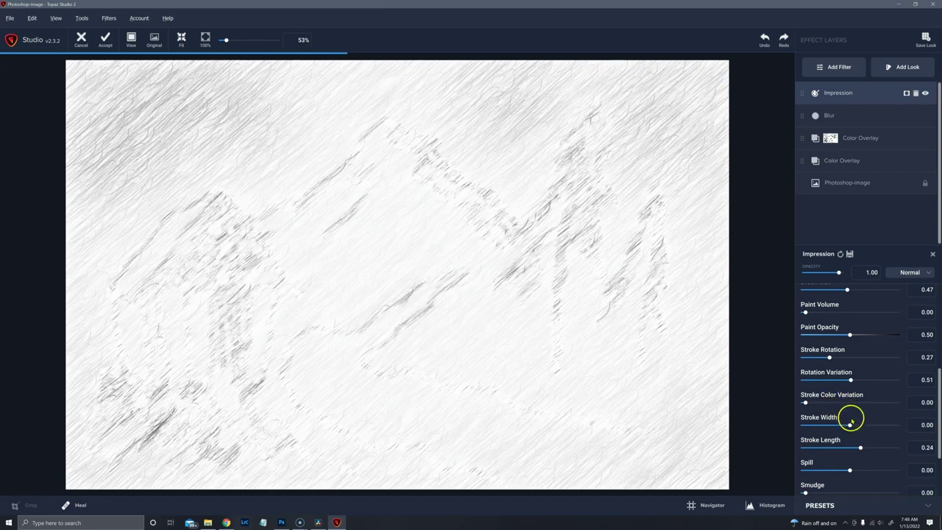
pyautogui.moveTo(862, 425); pyautogui.dragTo(866, 447)
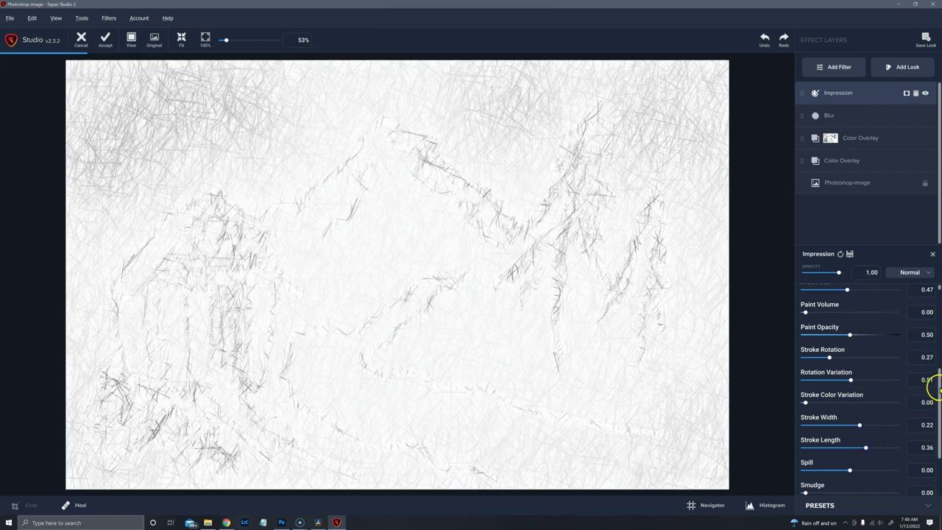
pyautogui.scroll(3, 916, 342)
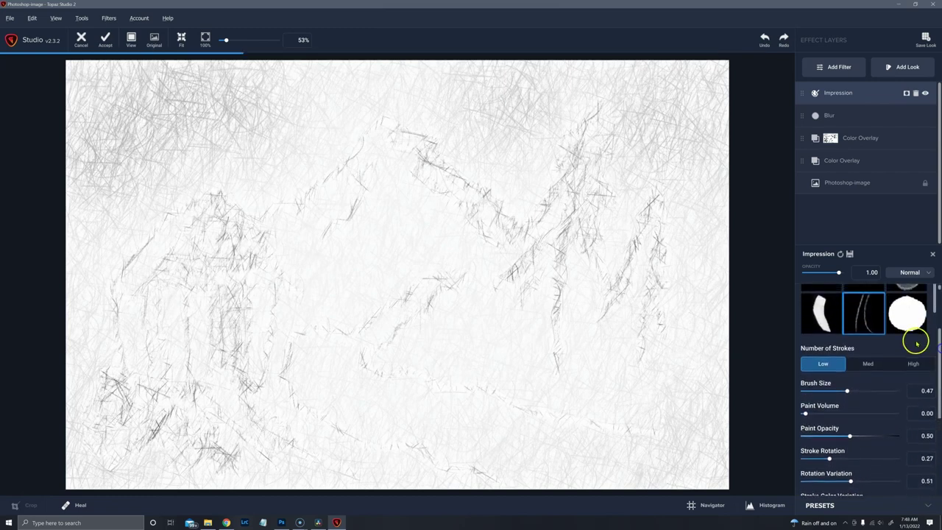
pyautogui.click(910, 362)
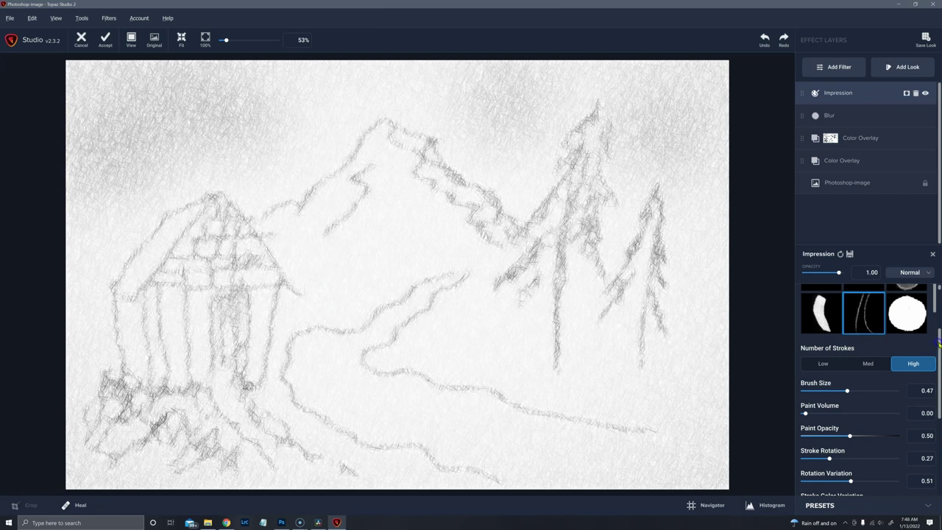
# Step: Pick a different Impression stroke shape and reduce the Brush Size to 0.20
pyautogui.scroll(3, 868, 346)
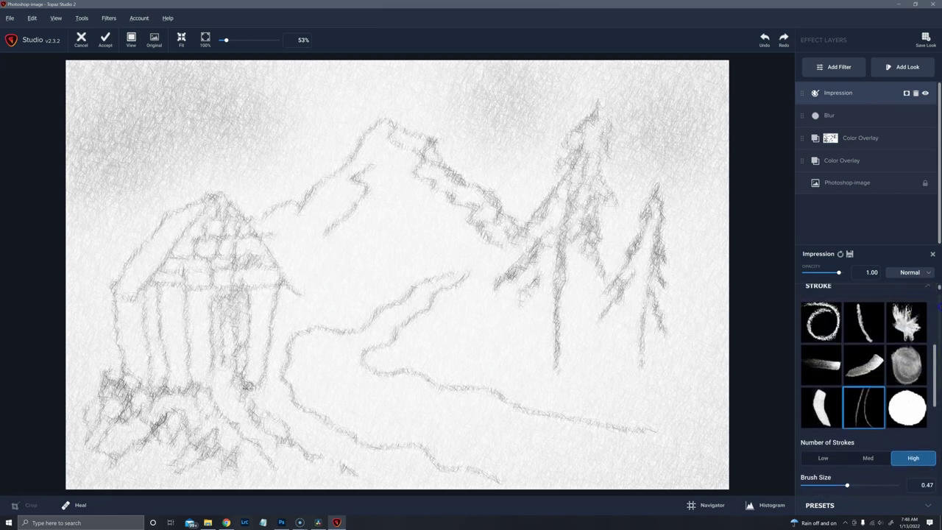
pyautogui.click(876, 315)
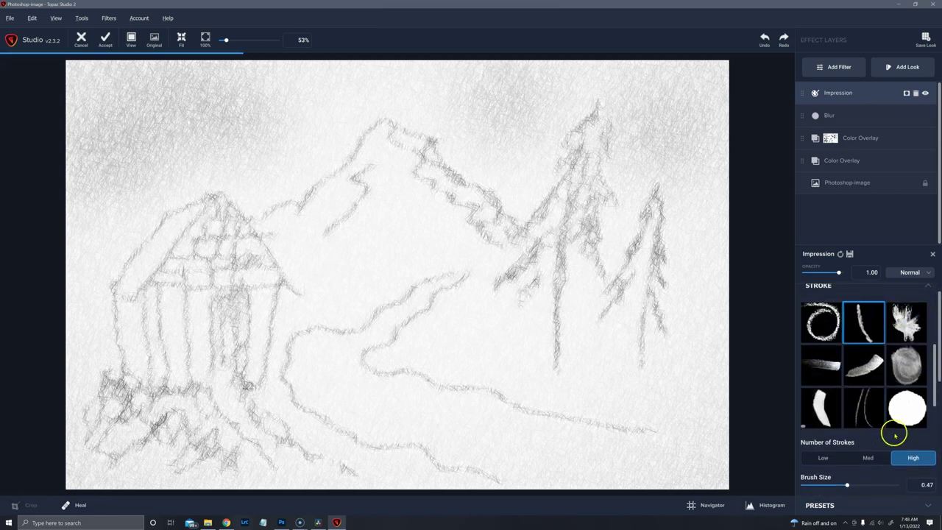
pyautogui.moveTo(939, 377); pyautogui.dragTo(940, 410)
pyautogui.moveTo(846, 404); pyautogui.dragTo(822, 406)
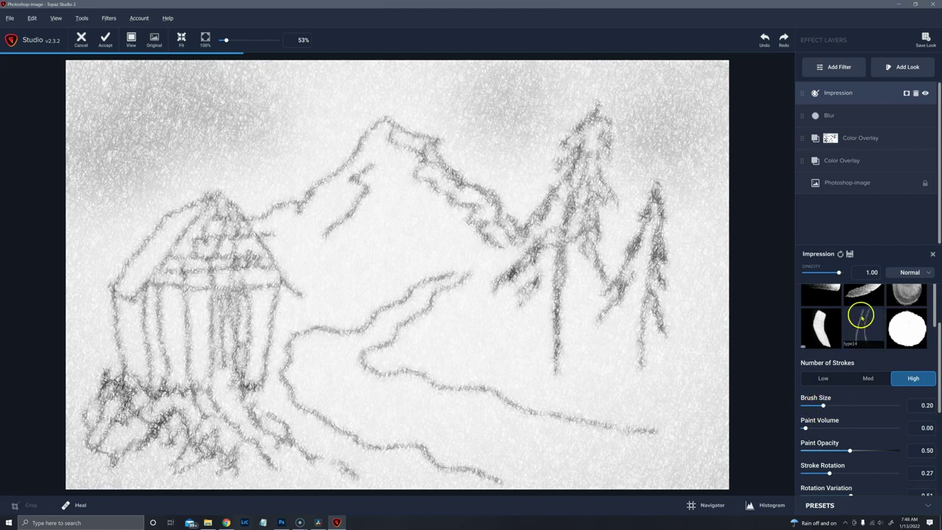
# Step: Raise the Blur effect's Amount from 0.33 to 0.43
pyautogui.click(860, 121)
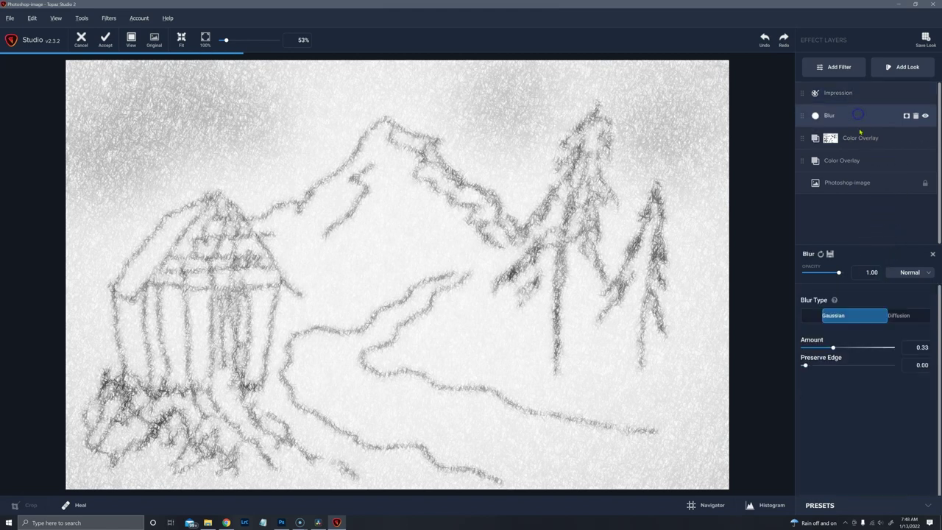
pyautogui.click(841, 346)
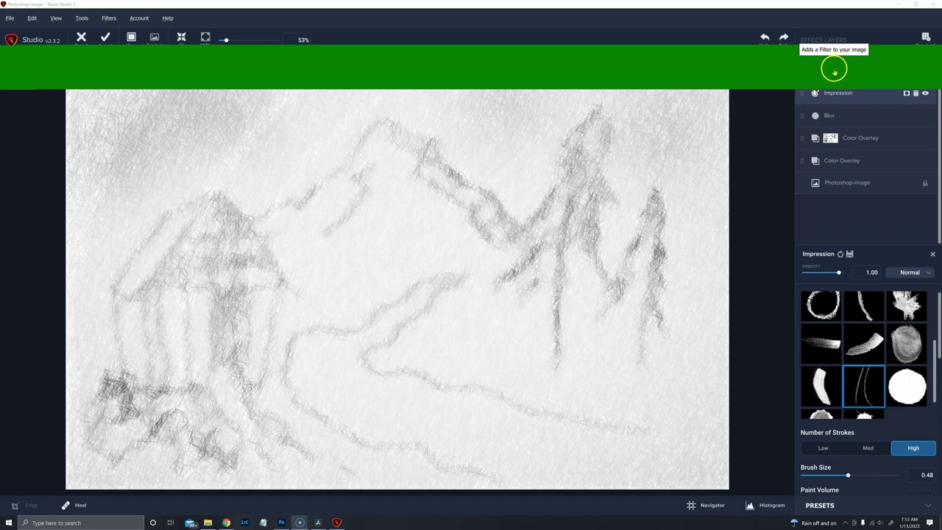
# Step: Add a Curves filter and pull in the white and black points for a steep, high-contrast curve
pyautogui.click(838, 68)
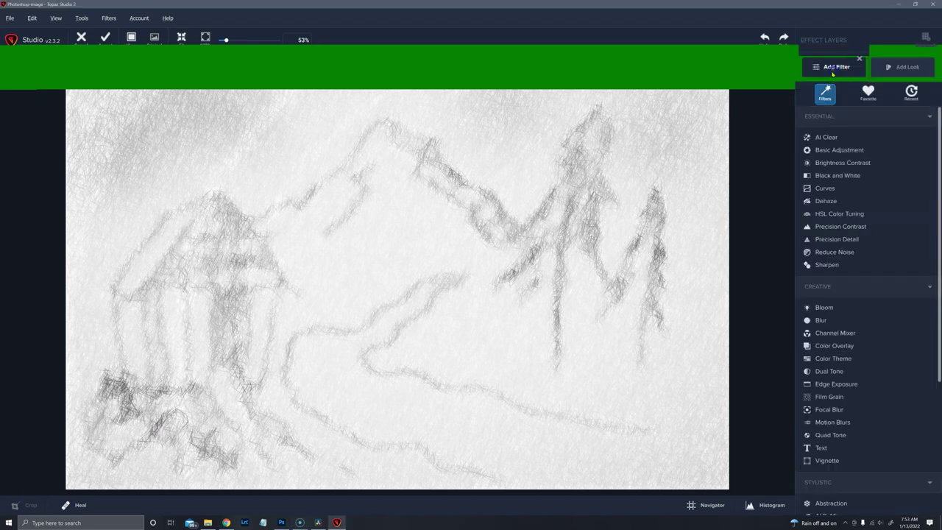
pyautogui.click(825, 189)
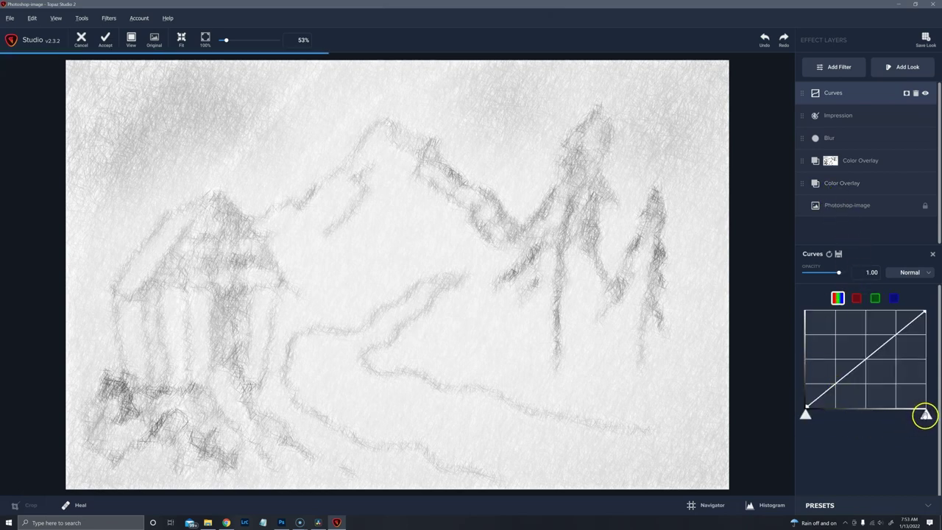
pyautogui.moveTo(925, 414); pyautogui.dragTo(905, 414)
pyautogui.moveTo(805, 415); pyautogui.dragTo(904, 415)
pyautogui.click(852, 420)
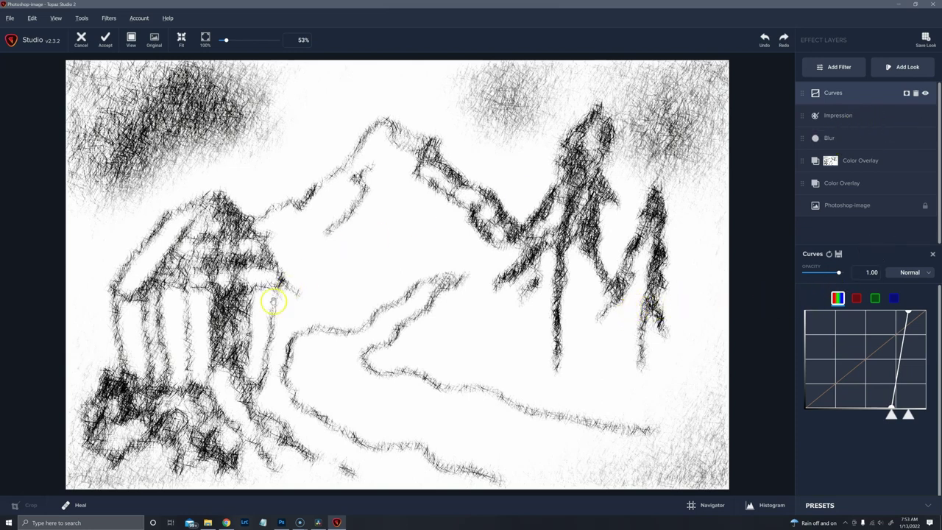
# Step: With a 0.01-radius mask brush, paint a small window on the cabin's left wall into the Color Overlay mask
pyautogui.click(837, 116)
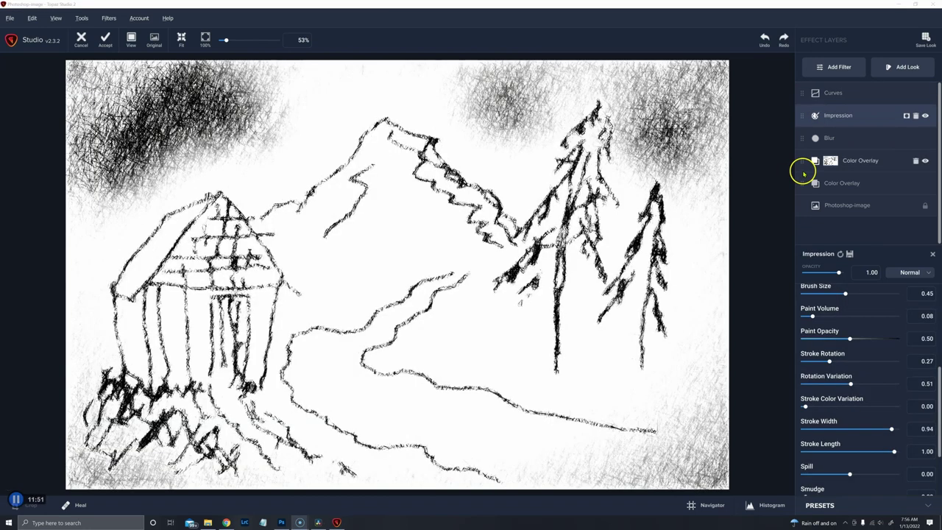
pyautogui.click(866, 158)
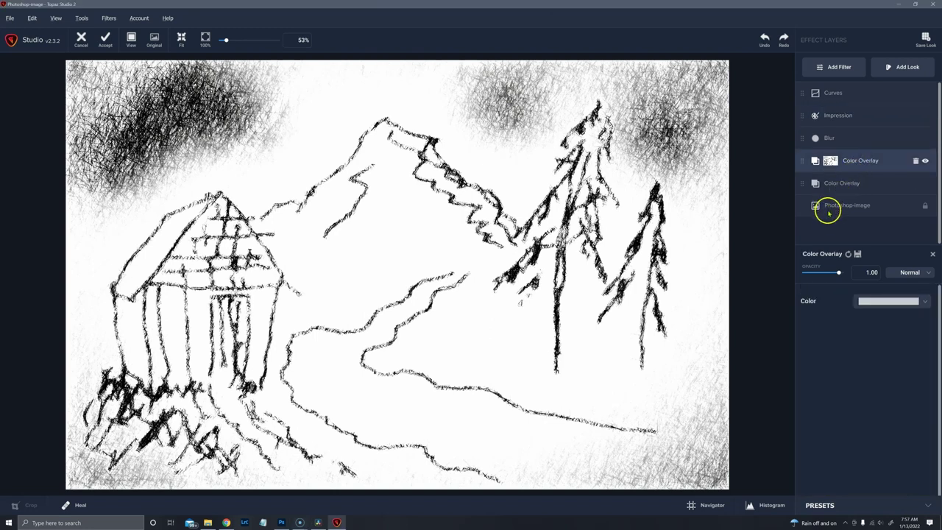
pyautogui.click(830, 162)
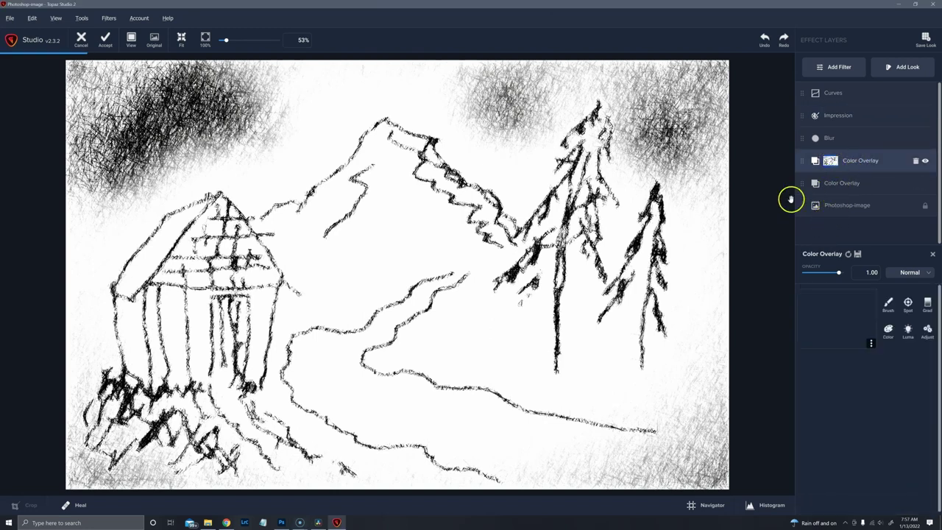
pyautogui.click(889, 306)
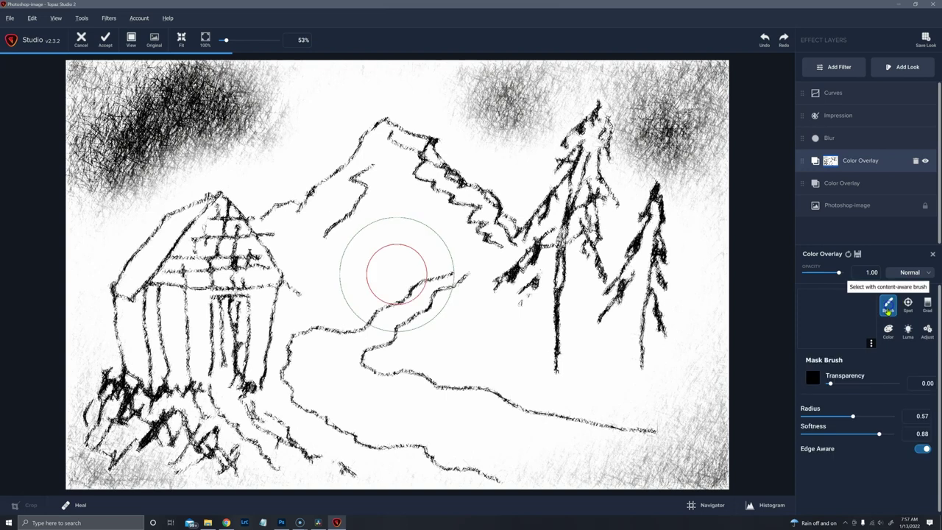
pyautogui.moveTo(817, 416); pyautogui.dragTo(807, 417)
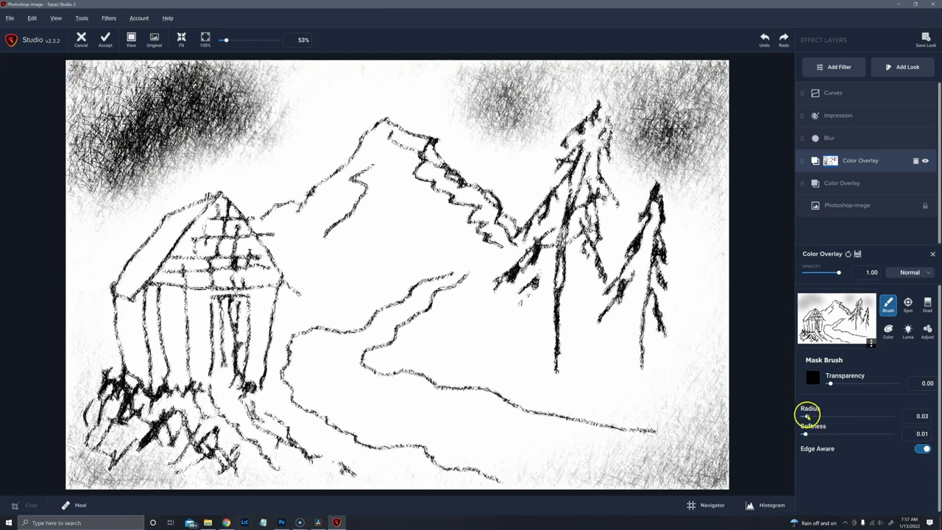
pyautogui.moveTo(807, 416); pyautogui.dragTo(829, 416)
pyautogui.click(804, 417)
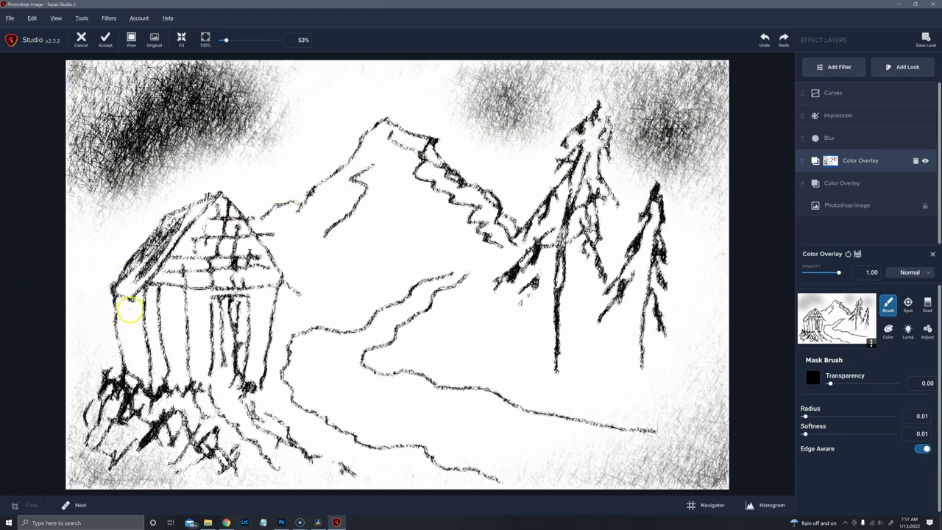
pyautogui.moveTo(136, 330); pyautogui.dragTo(123, 342)
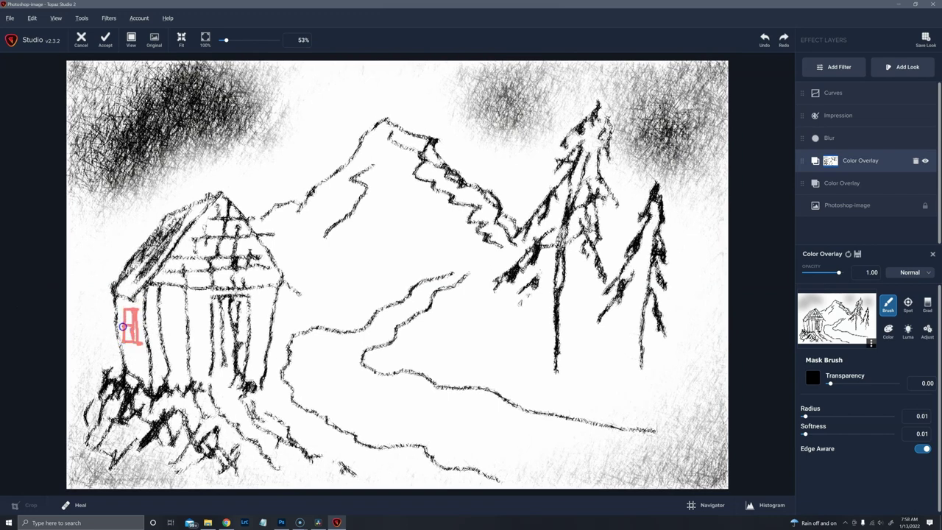
pyautogui.moveTo(138, 326); pyautogui.dragTo(137, 328)
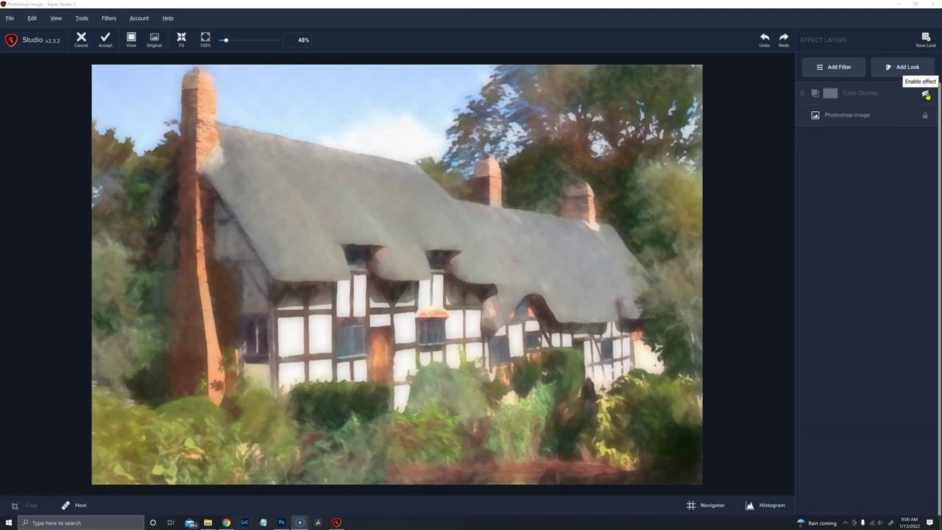
# Step: Re-enable the Color Overlay, set its opacity to 0.52, and switch it to mask editing
pyautogui.click(925, 94)
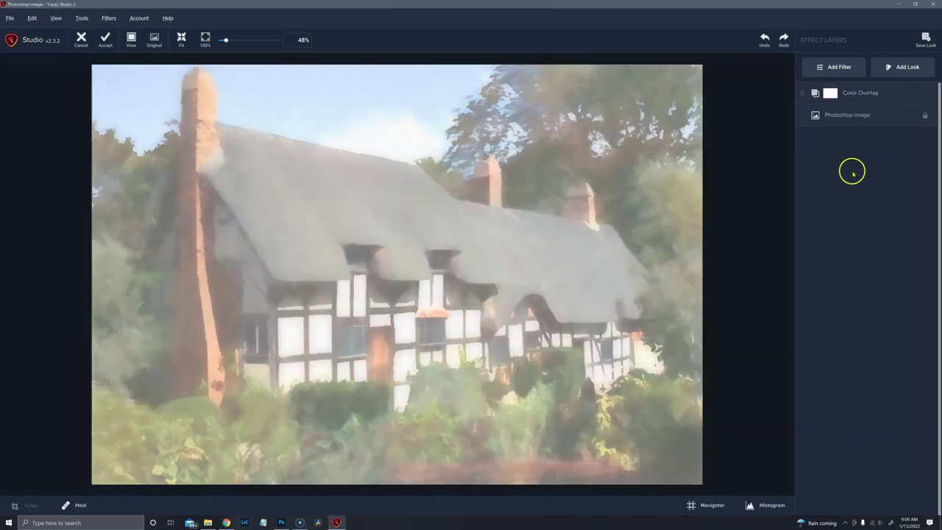
pyautogui.click(864, 102)
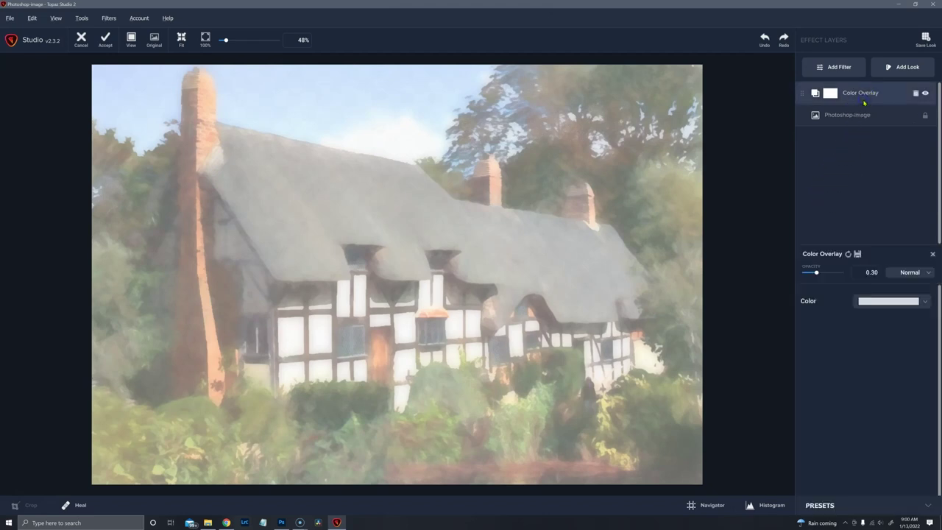
pyautogui.moveTo(816, 272); pyautogui.dragTo(828, 272)
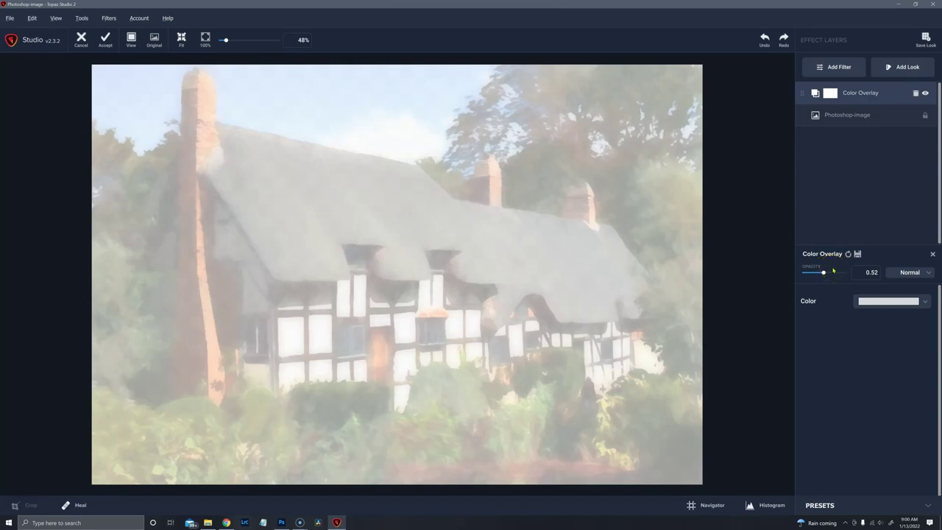
pyautogui.click(835, 271)
pyautogui.click(830, 92)
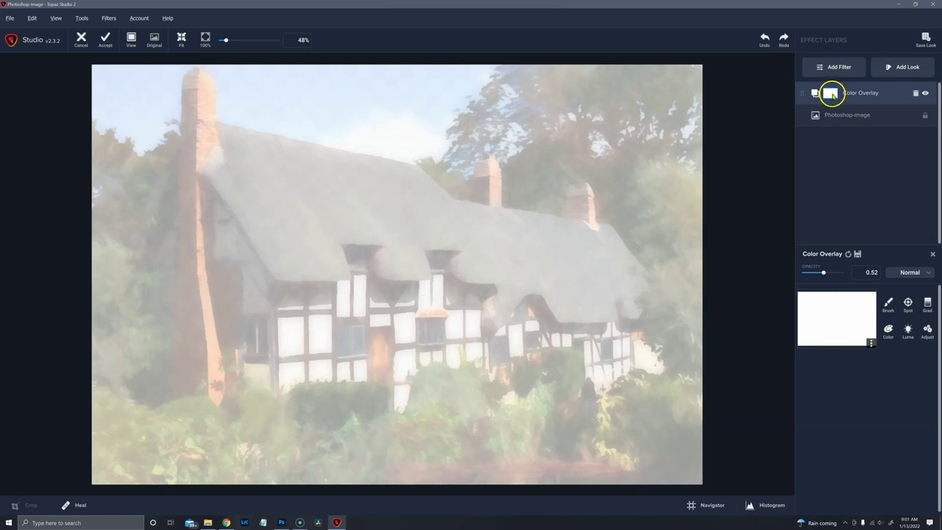
# Step: Use a hard 0.02 mask brush to trace the cottage's roof edges into the mask
pyautogui.click(888, 303)
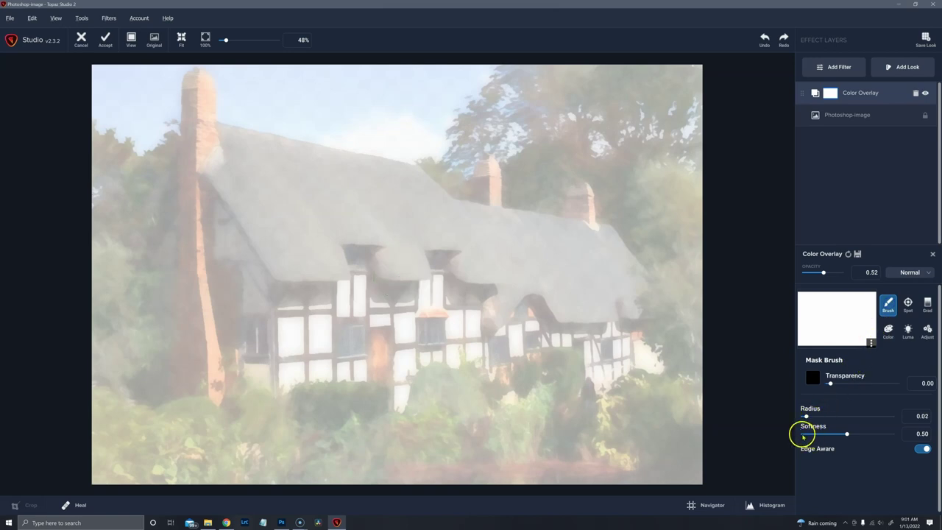
pyautogui.click(805, 434)
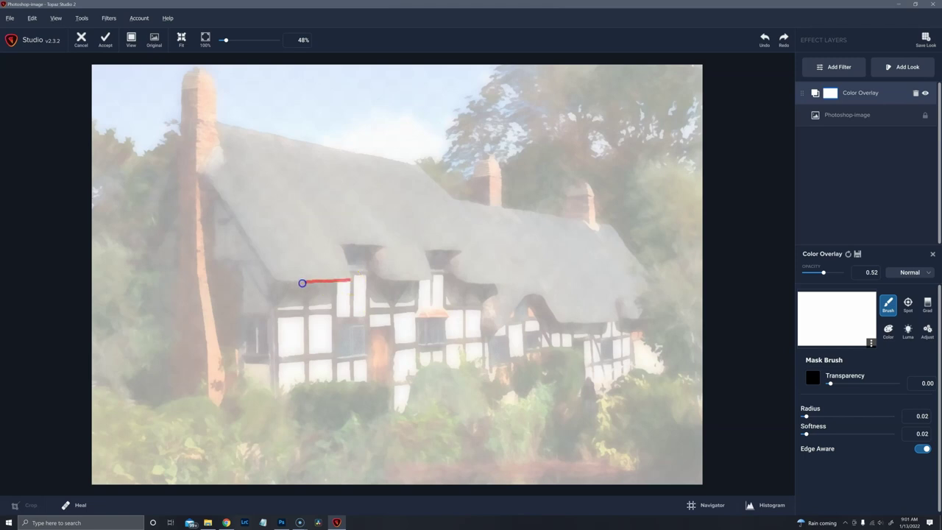
pyautogui.moveTo(298, 283); pyautogui.dragTo(261, 284)
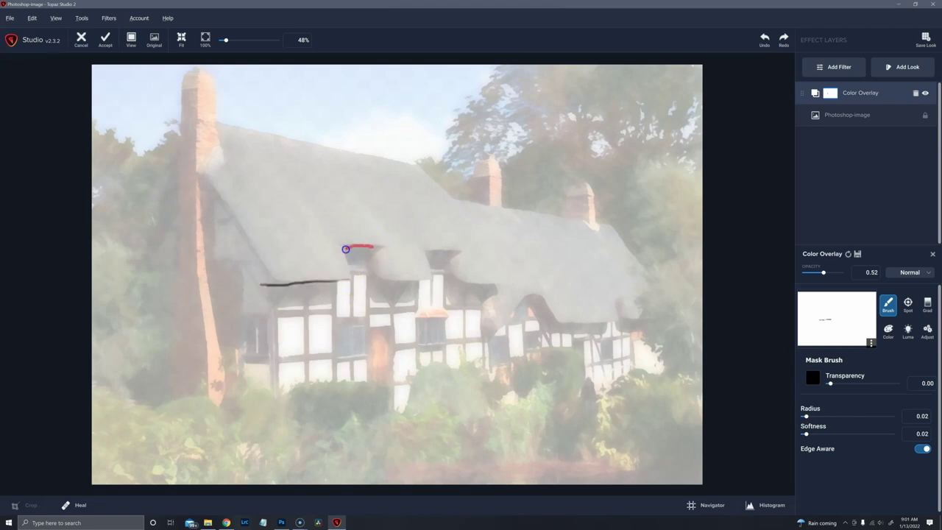
pyautogui.moveTo(344, 250); pyautogui.dragTo(373, 245)
pyautogui.moveTo(398, 281); pyautogui.dragTo(431, 280)
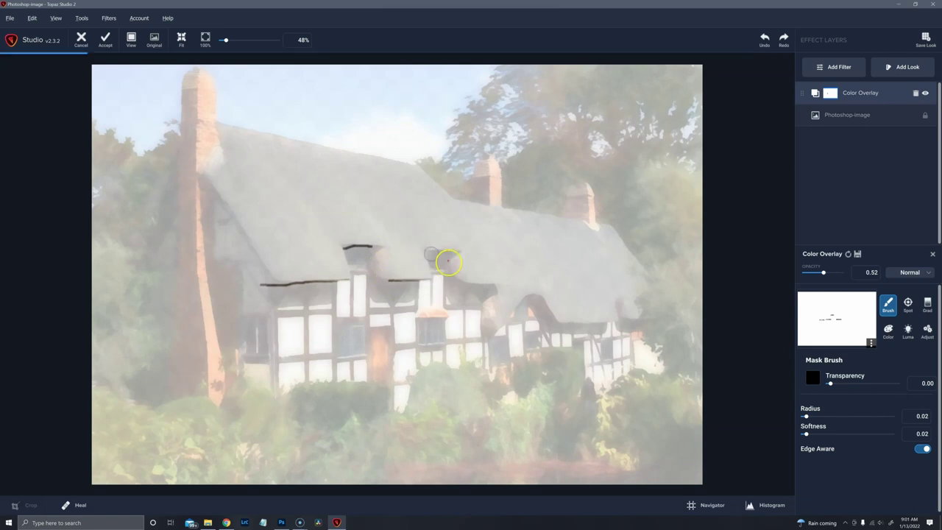
# Step: Trace the remaining cottage, tree and bush outlines, then set overlay opacity to 1.00
pyautogui.moveTo(528, 309); pyautogui.dragTo(538, 299)
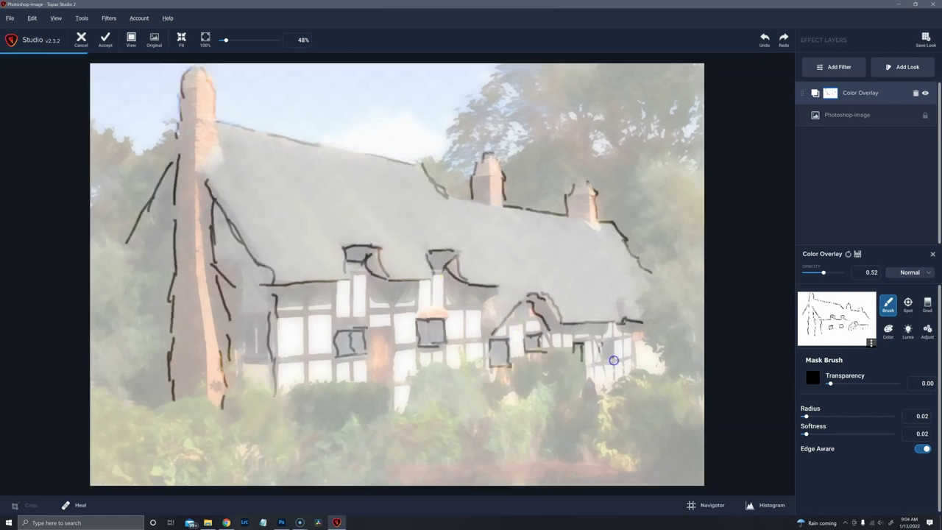
pyautogui.moveTo(613, 359); pyautogui.dragTo(617, 341)
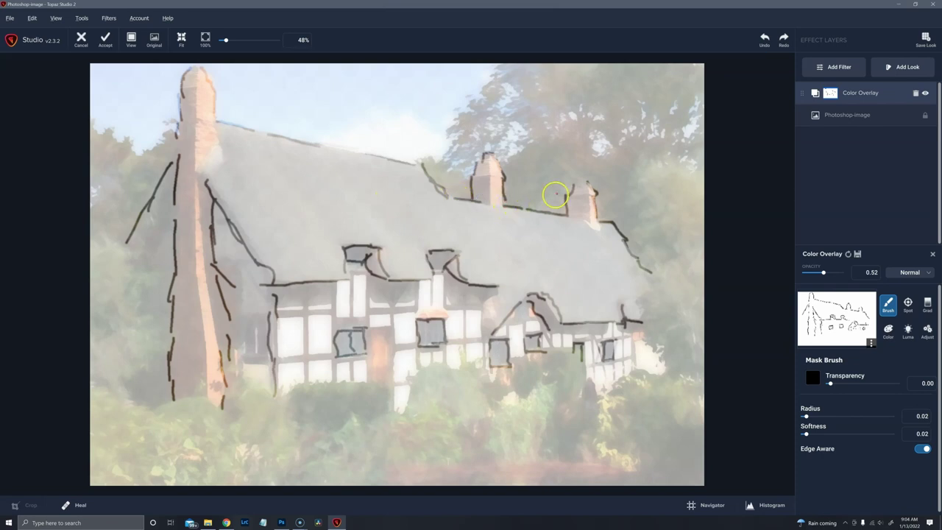
pyautogui.moveTo(574, 384); pyautogui.dragTo(564, 394)
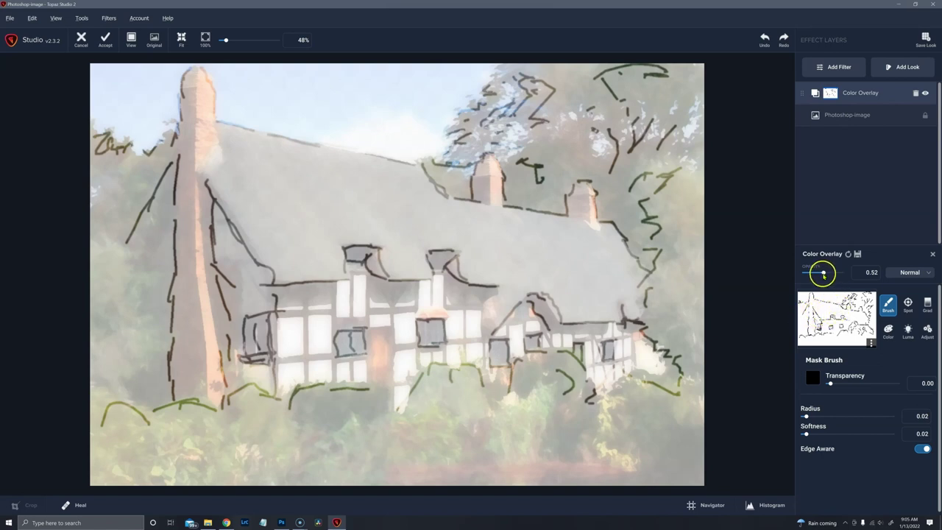
pyautogui.moveTo(833, 276); pyautogui.dragTo(843, 276)
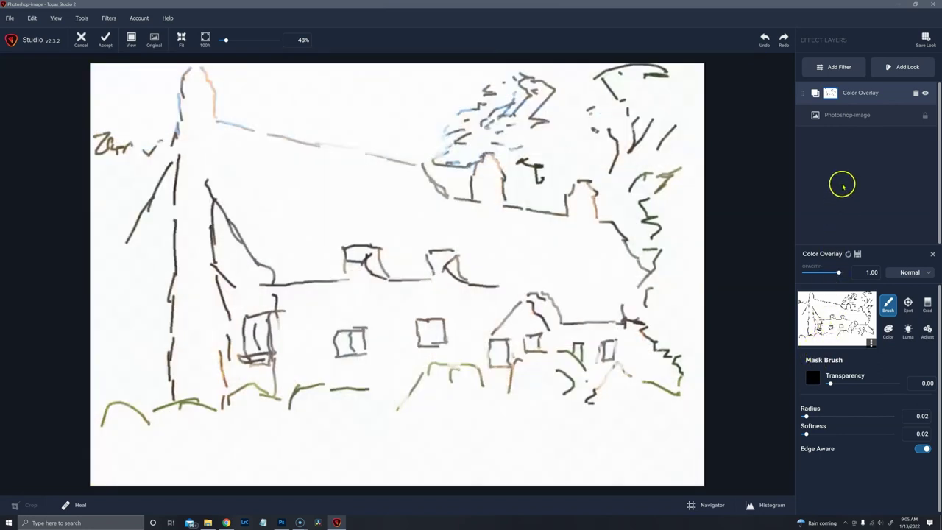
# Step: Change the Color Overlay colour from white to near-black #0c0c0c
pyautogui.click(862, 92)
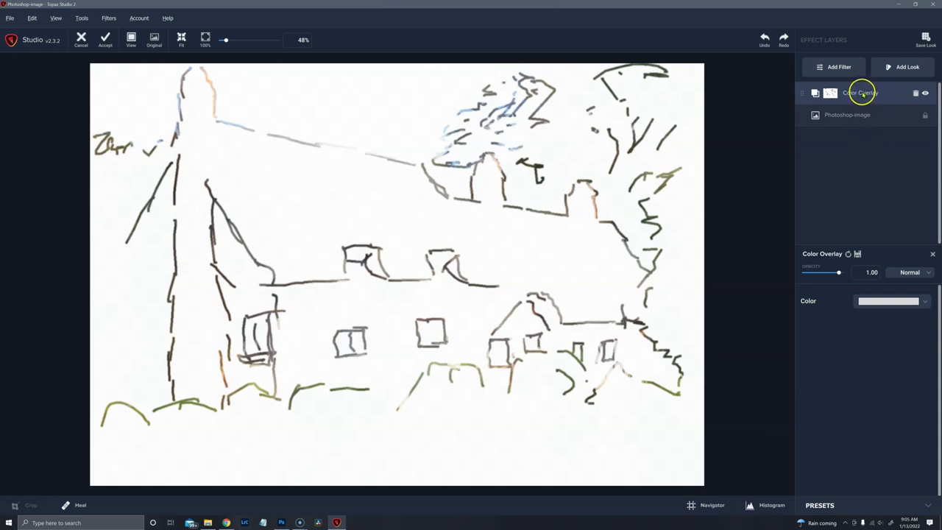
pyautogui.click(870, 303)
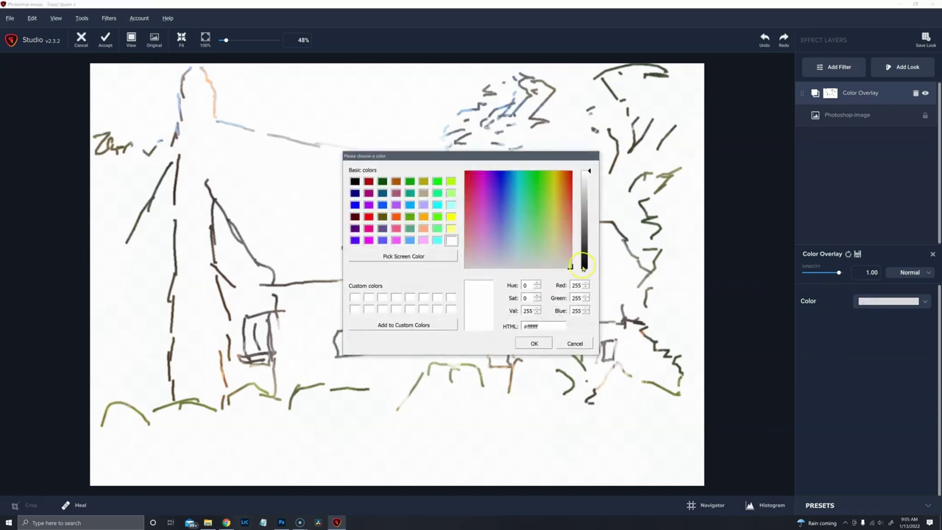
pyautogui.click(585, 262)
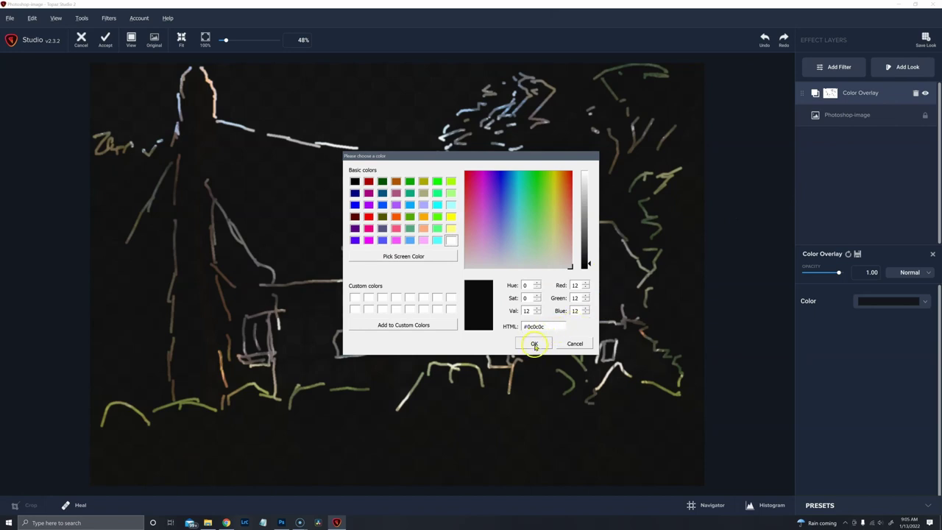
pyautogui.click(533, 344)
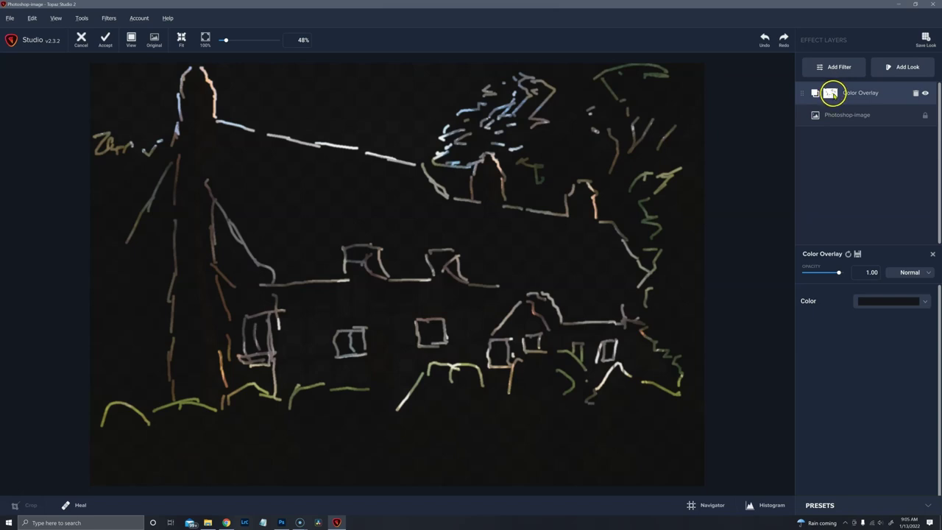
# Step: Invert the Color Overlay mask so only the traced lines are covered in dark
pyautogui.click(830, 92)
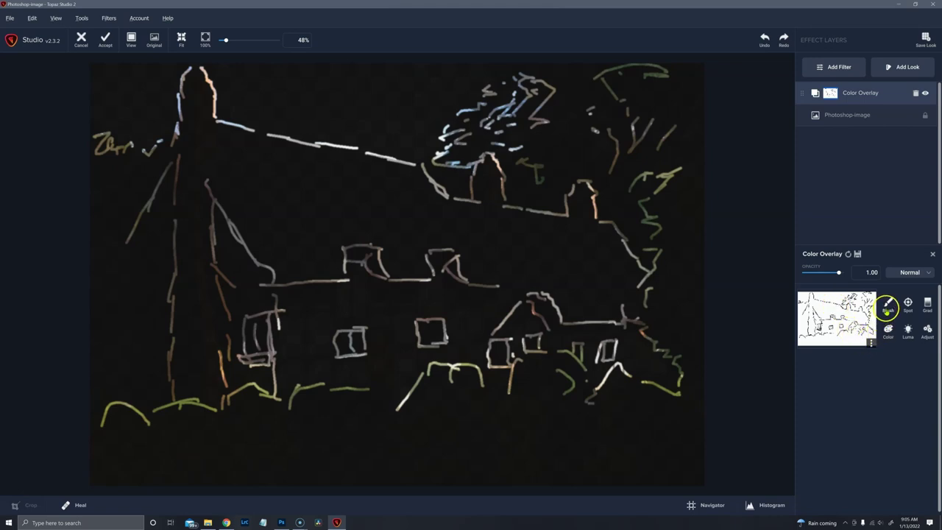
pyautogui.click(888, 304)
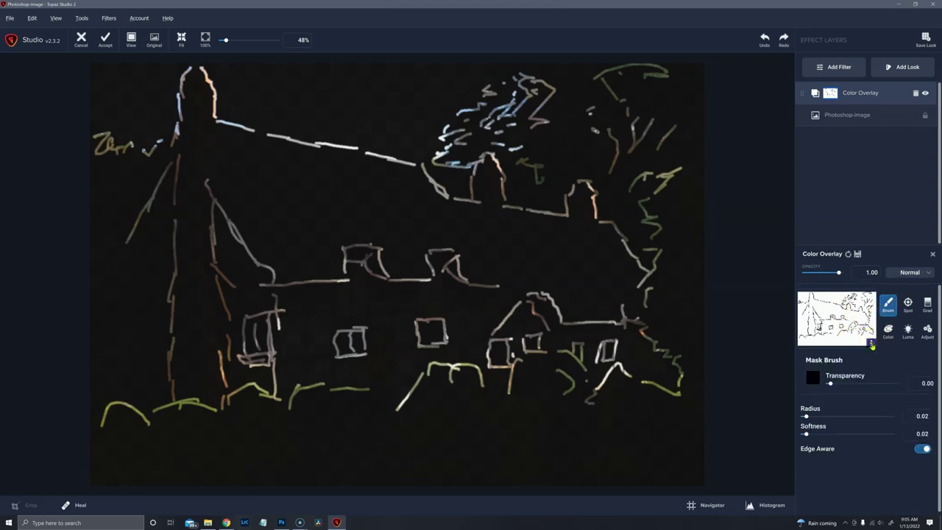
pyautogui.click(872, 344)
pyautogui.click(853, 389)
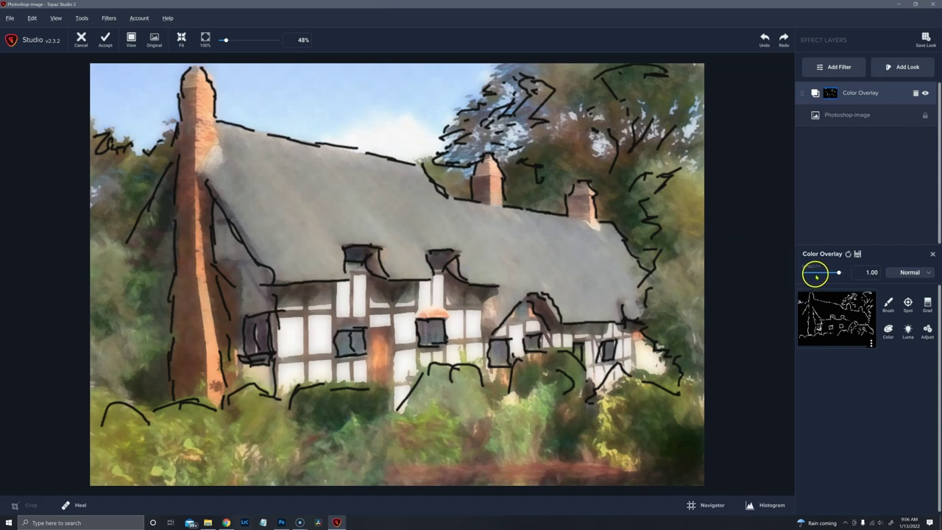
# Step: Set the overlay opacity to 0.18, then raise it to about 0.38
pyautogui.click(814, 275)
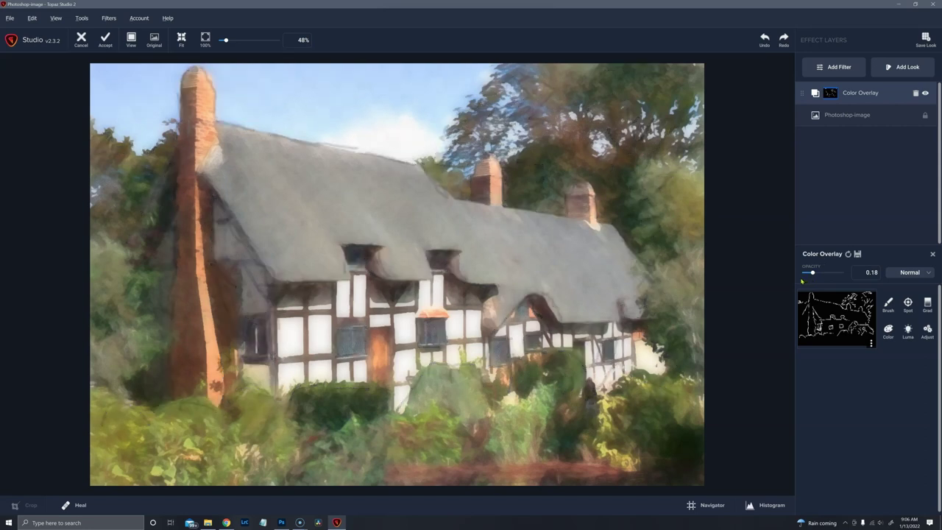
pyautogui.moveTo(806, 278); pyautogui.dragTo(816, 273)
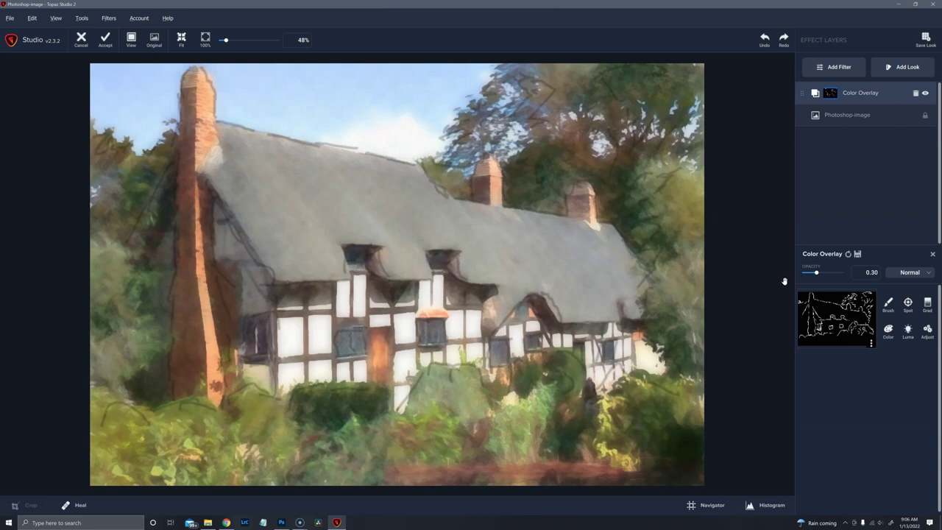
pyautogui.moveTo(805, 280); pyautogui.dragTo(821, 275)
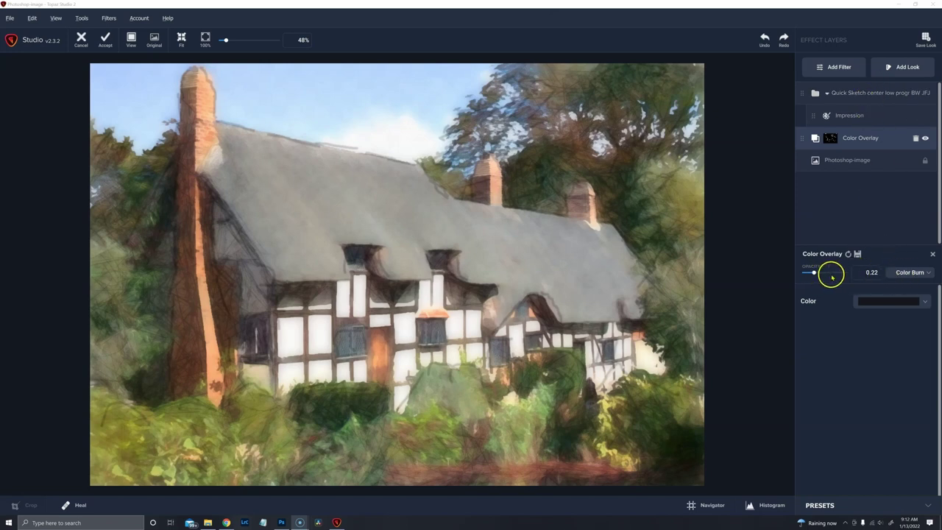
# Step: Select the Quick Sketch center low progr BW JFJ look group in the layer stack
pyautogui.click(883, 135)
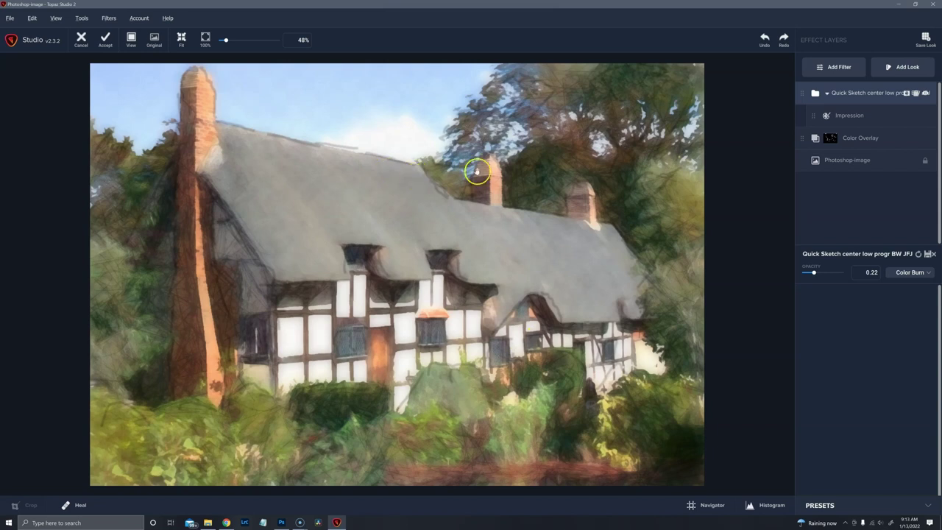
# Step: Toggle the Color Overlay off and on to compare, then add another look from the browser
pyautogui.moveTo(866, 139)
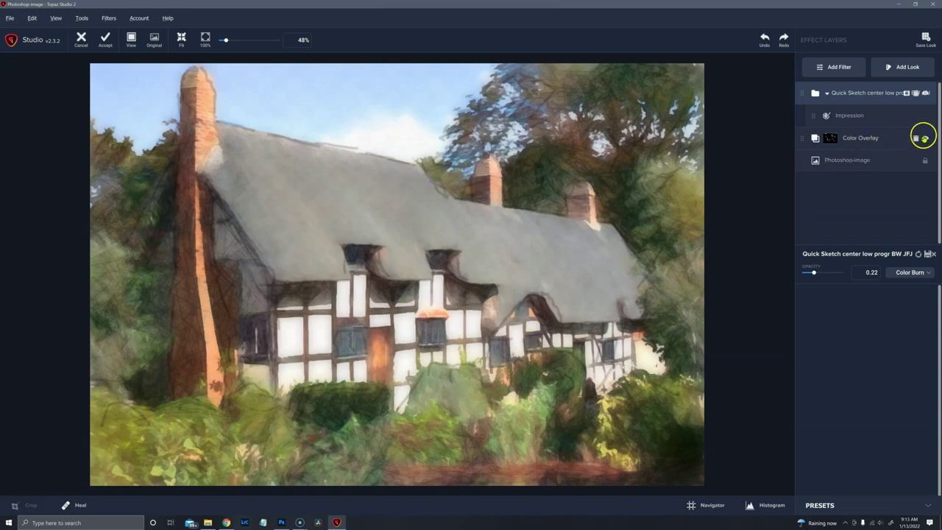
pyautogui.click(929, 139)
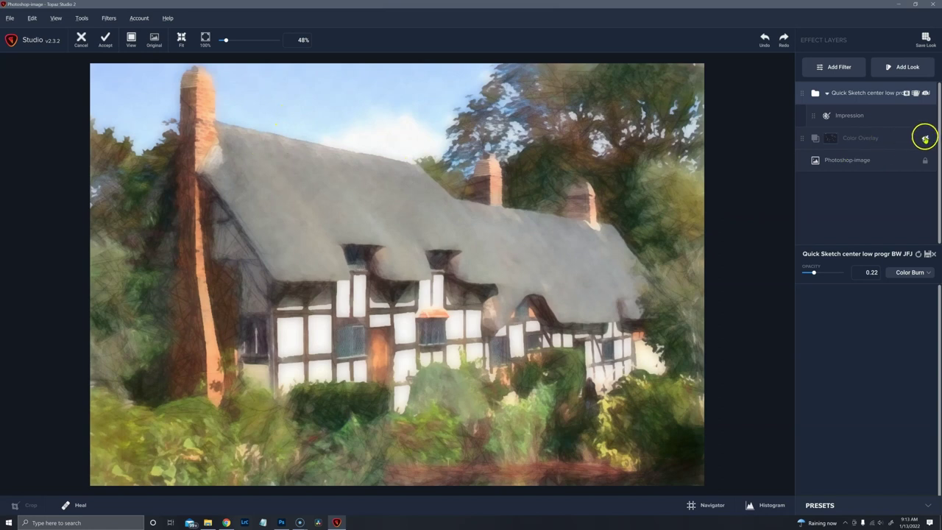
pyautogui.click(926, 139)
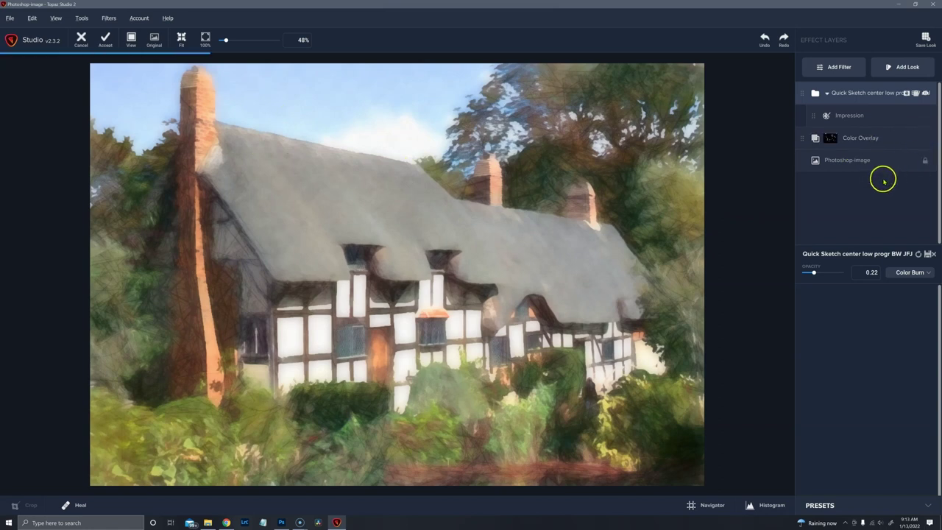
pyautogui.click(880, 138)
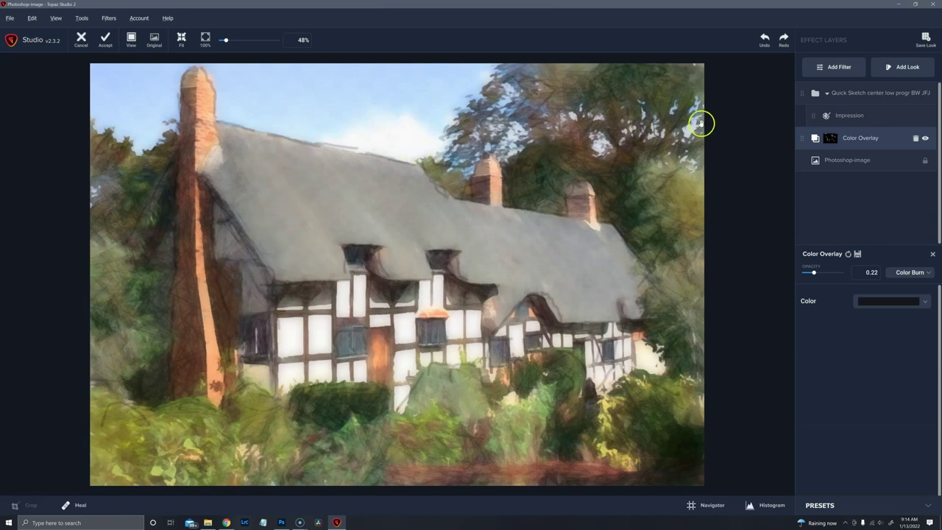
pyautogui.click(890, 66)
pyautogui.click(899, 68)
# Step: Apply Chamoisee Glaze - TS1, collapse it and Color Burst - TS1, and heal a wall spot
pyautogui.click(910, 96)
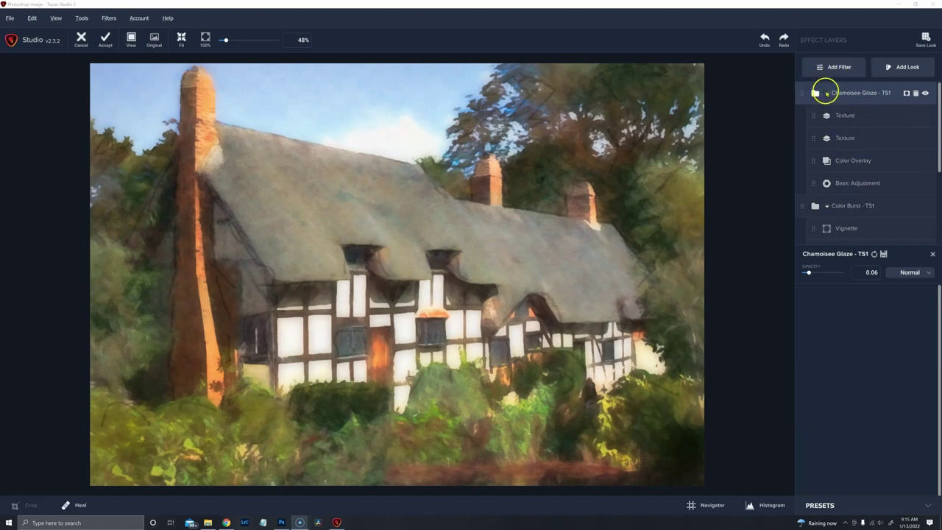
pyautogui.click(826, 93)
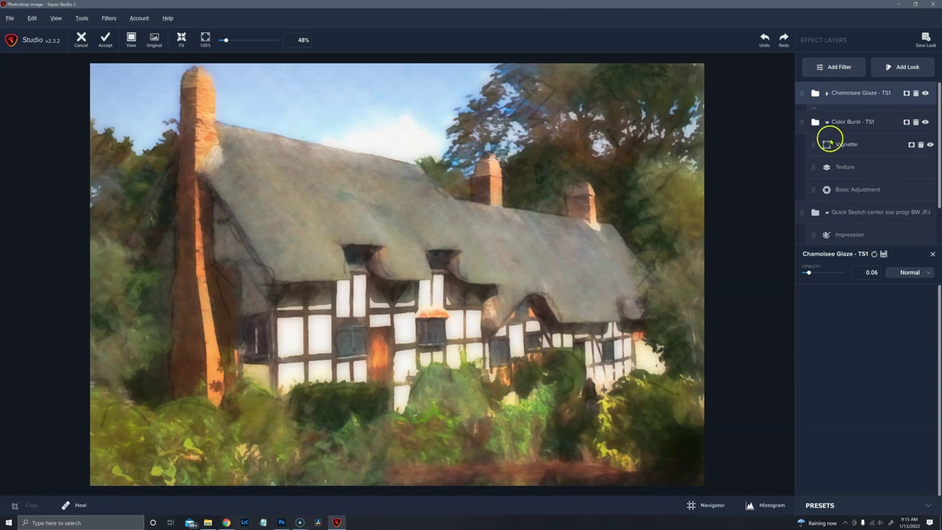
pyautogui.click(826, 122)
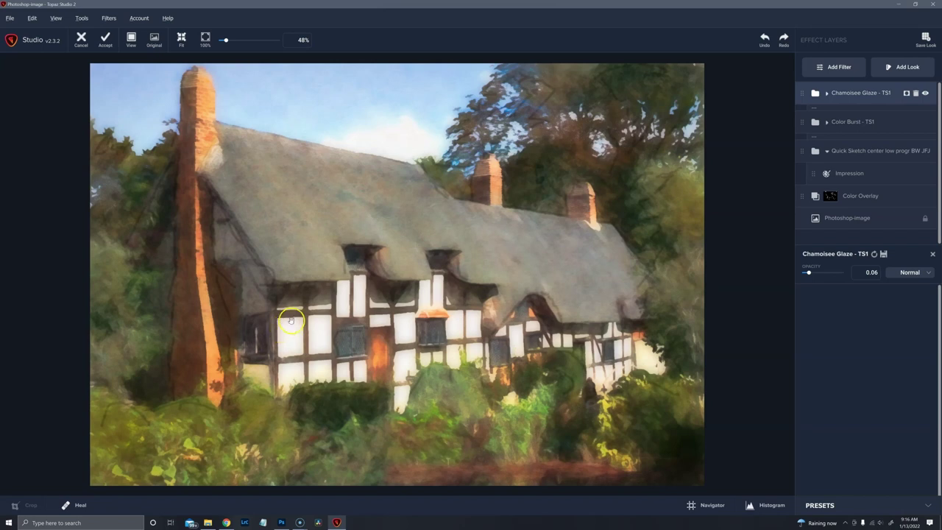
pyautogui.moveTo(316, 311); pyautogui.dragTo(343, 302)
# Step: Accept the Topaz result so the cabin sketch returns to Photoshop's Layer 1
pyautogui.click(23, 448)
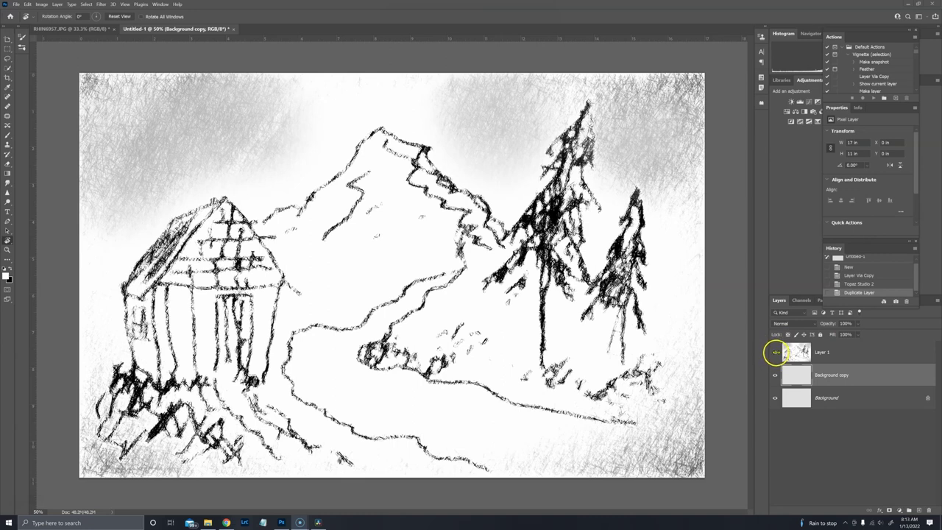
# Step: Hide Layer 1 to reveal the blank background copy and get the Brush tool's presets
pyautogui.click(775, 352)
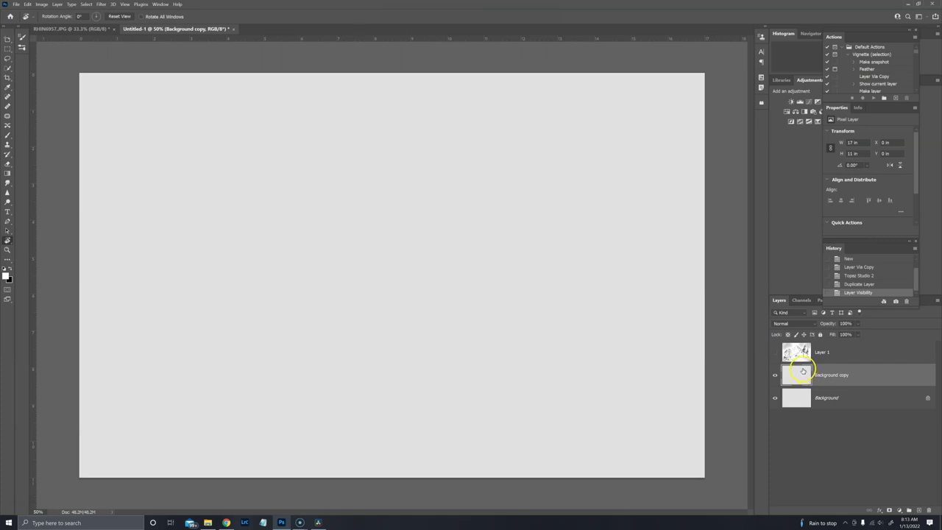
pyautogui.moveTo(803, 370); pyautogui.dragTo(621, 335)
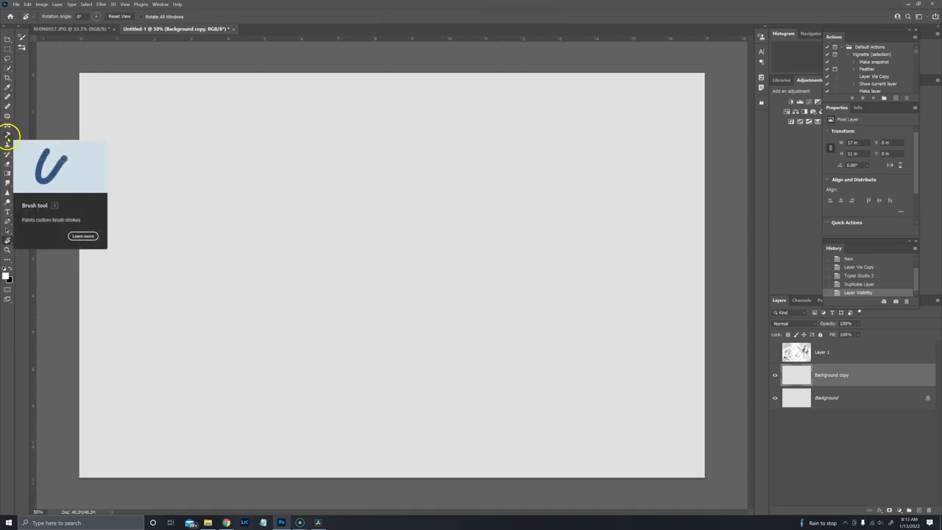
pyautogui.click(7, 136)
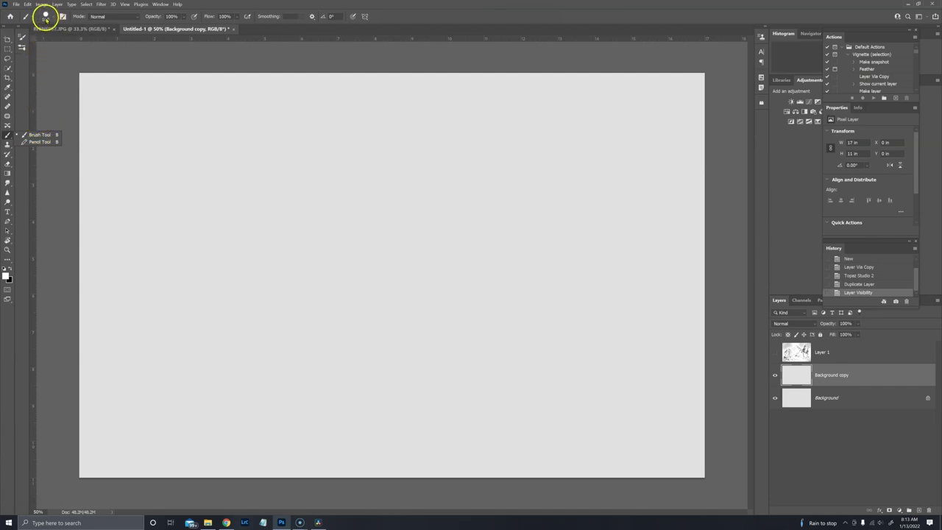
pyautogui.click(46, 16)
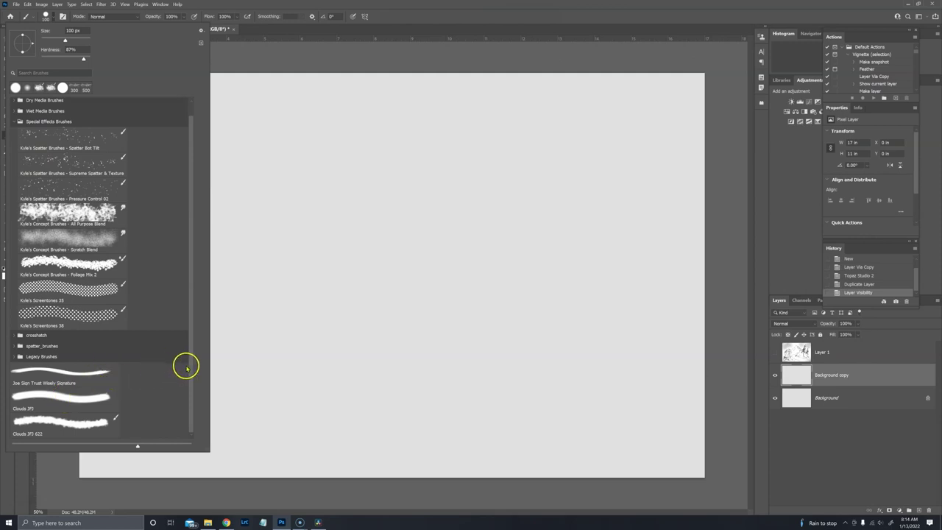
# Step: Choose the KYLE Ultimate Pencil Hard brush and draw loose wavy and looping pencil lines
pyautogui.click(59, 122)
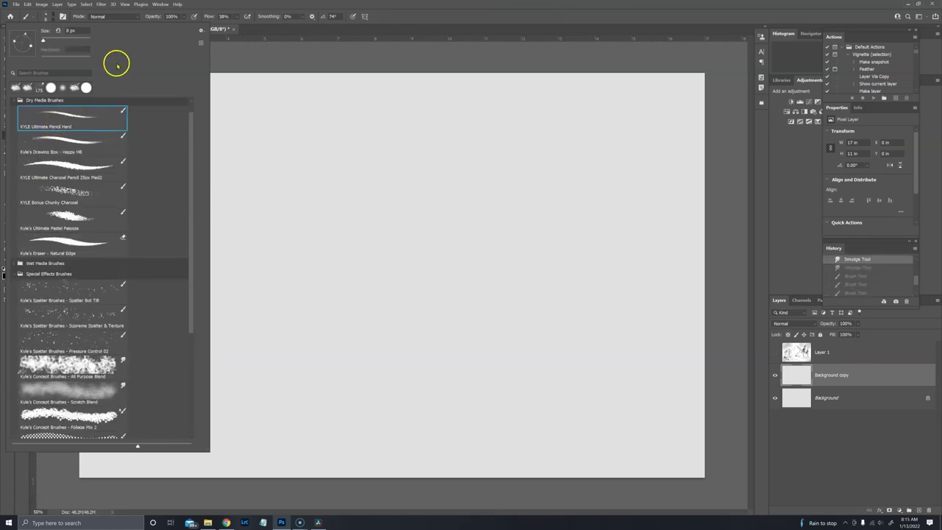
pyautogui.click(404, 148)
pyautogui.moveTo(334, 211); pyautogui.dragTo(257, 242)
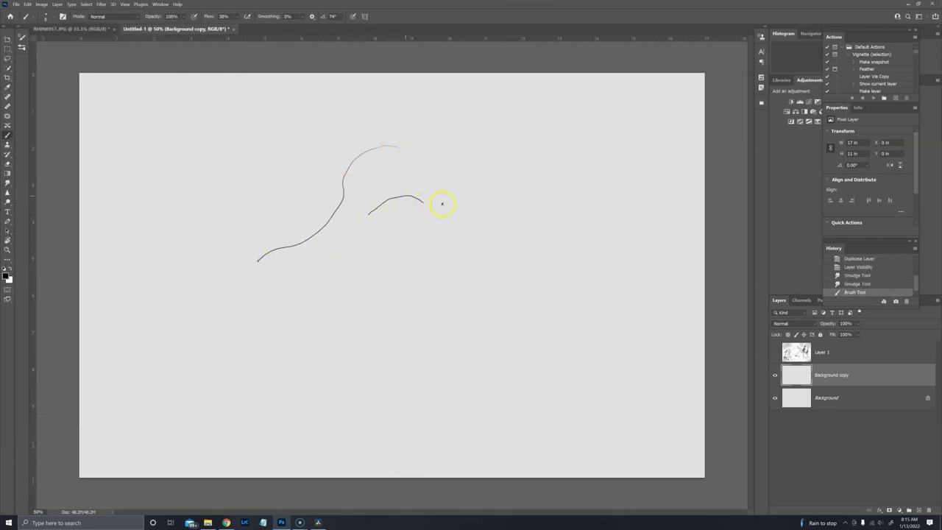
pyautogui.moveTo(442, 203)
pyautogui.mouseDown()
pyautogui.moveTo(471, 192)
pyautogui.moveTo(456, 184)
pyautogui.mouseUp()
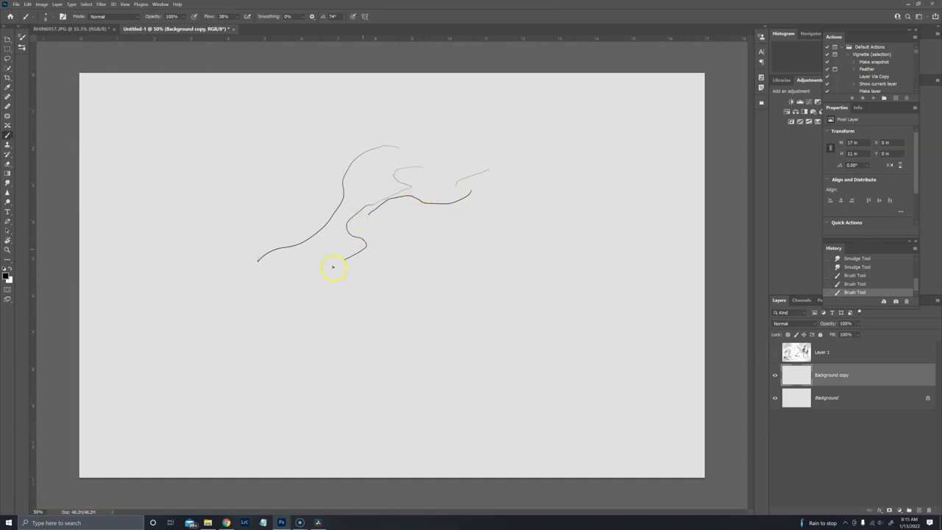
pyautogui.moveTo(404, 332); pyautogui.dragTo(423, 332)
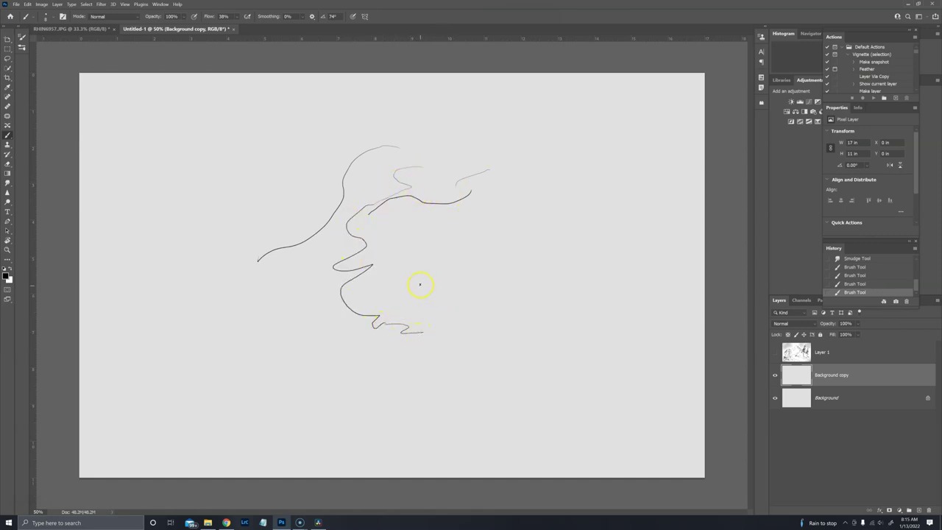
pyautogui.moveTo(479, 304); pyautogui.dragTo(435, 244)
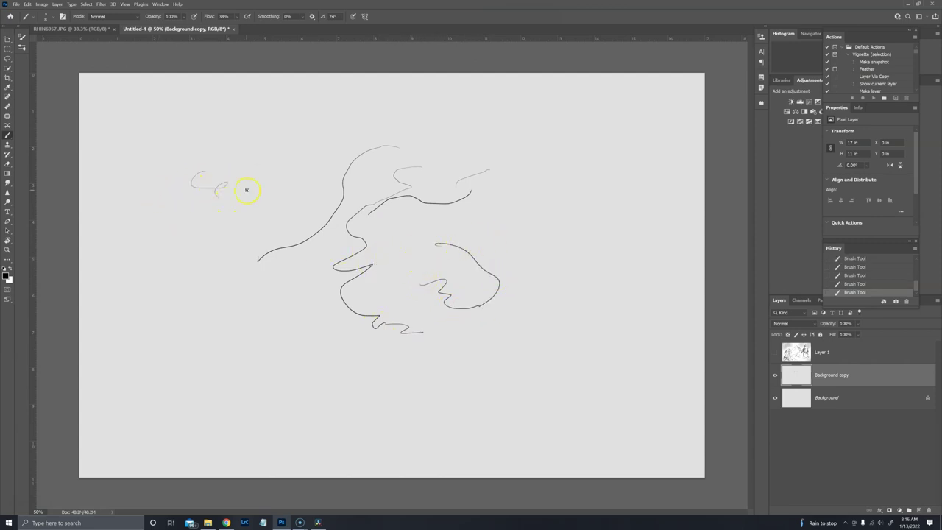
# Step: Paint thick dark diagonal strokes and hatching across the left, centre and right of the canvas
pyautogui.moveTo(168, 267); pyautogui.dragTo(200, 228)
pyautogui.moveTo(287, 145); pyautogui.dragTo(232, 224)
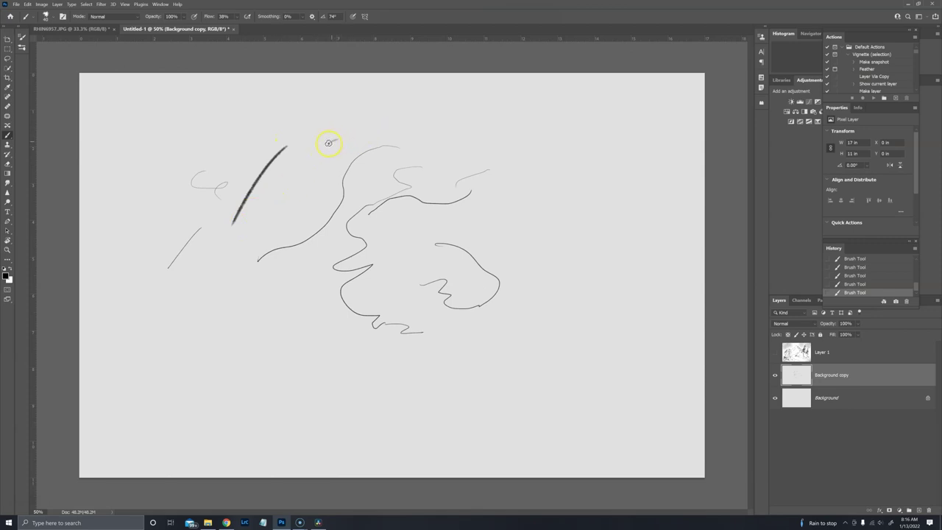
pyautogui.moveTo(321, 152)
pyautogui.mouseDown()
pyautogui.moveTo(301, 184)
pyautogui.moveTo(255, 215)
pyautogui.mouseUp()
pyautogui.moveTo(213, 338); pyautogui.dragTo(337, 263)
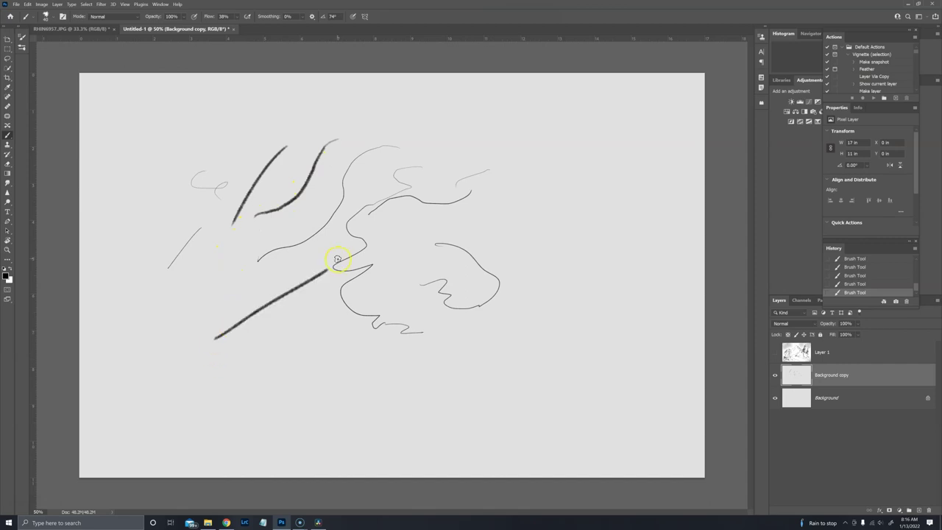
pyautogui.moveTo(306, 310); pyautogui.dragTo(242, 365)
pyautogui.moveTo(317, 324); pyautogui.dragTo(283, 363)
pyautogui.moveTo(330, 339); pyautogui.dragTo(278, 398)
pyautogui.moveTo(261, 327)
pyautogui.mouseDown()
pyautogui.moveTo(218, 372)
pyautogui.moveTo(177, 390)
pyautogui.mouseUp()
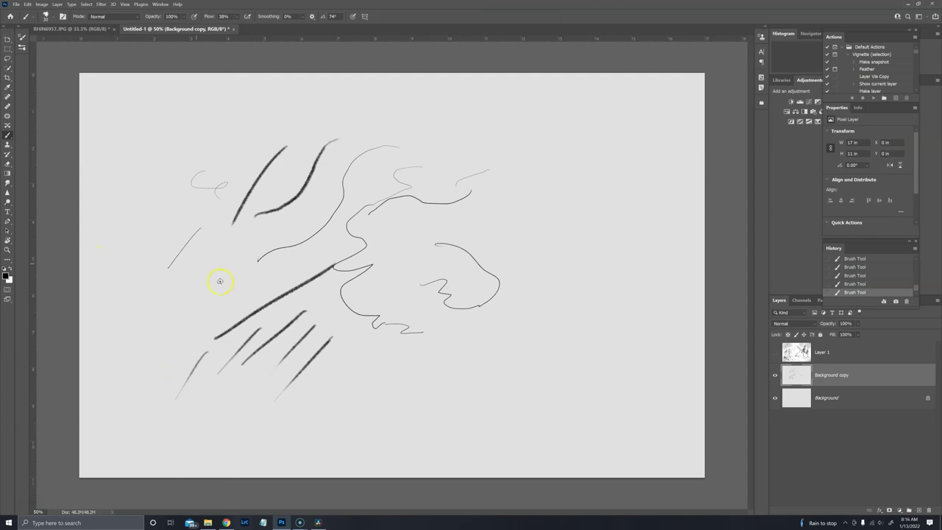
pyautogui.moveTo(231, 269)
pyautogui.mouseDown()
pyautogui.moveTo(209, 292)
pyautogui.moveTo(190, 359)
pyautogui.mouseUp()
pyautogui.moveTo(391, 349); pyautogui.dragTo(379, 369)
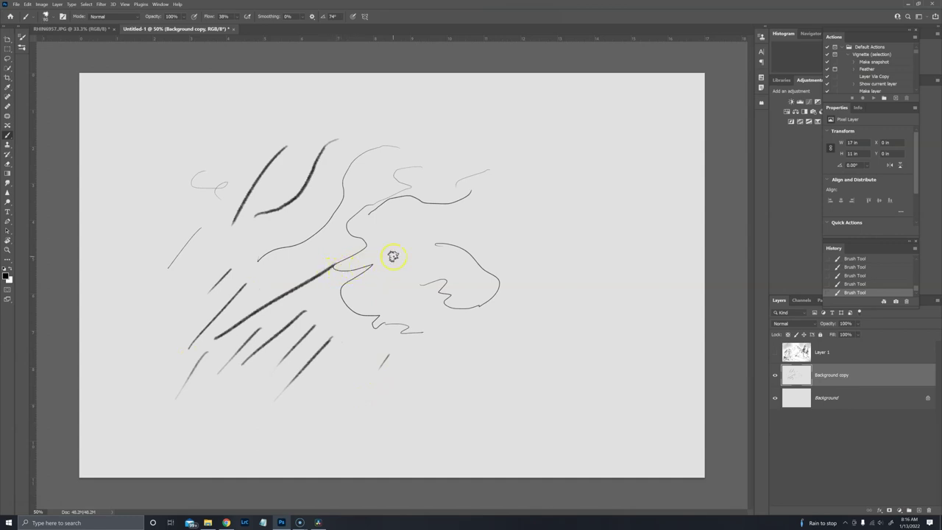
pyautogui.moveTo(535, 195); pyautogui.dragTo(470, 257)
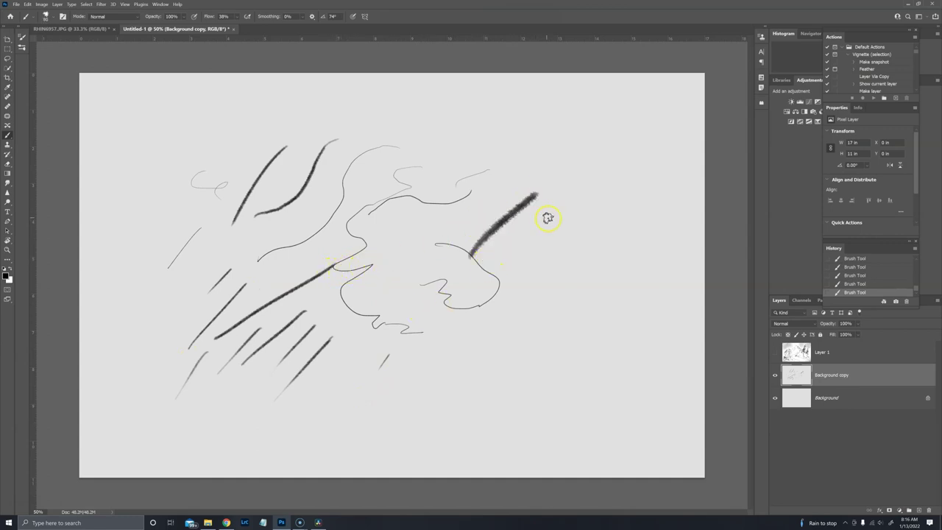
pyautogui.moveTo(547, 218); pyautogui.dragTo(518, 250)
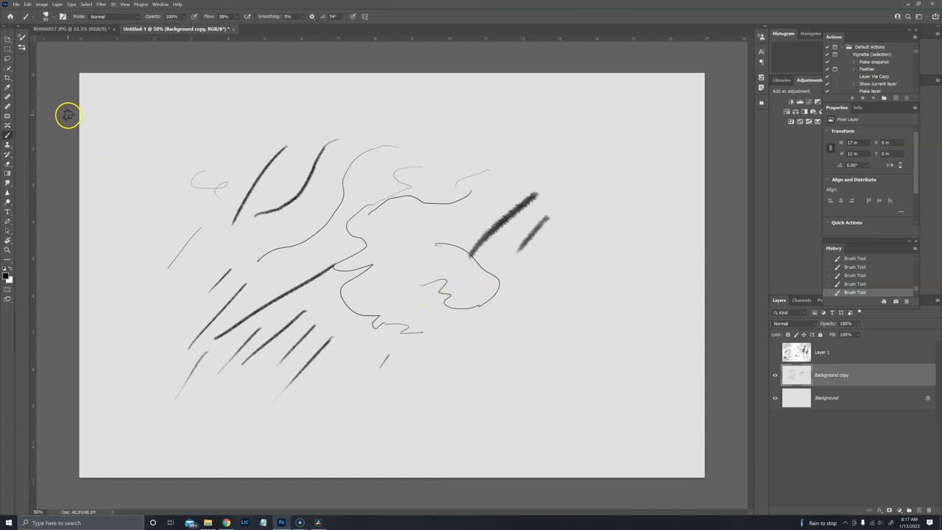
# Step: Rotate the canvas view to new angles and add dark and thin pencil strokes
pyautogui.press('r')
pyautogui.moveTo(65, 118); pyautogui.dragTo(199, 298)
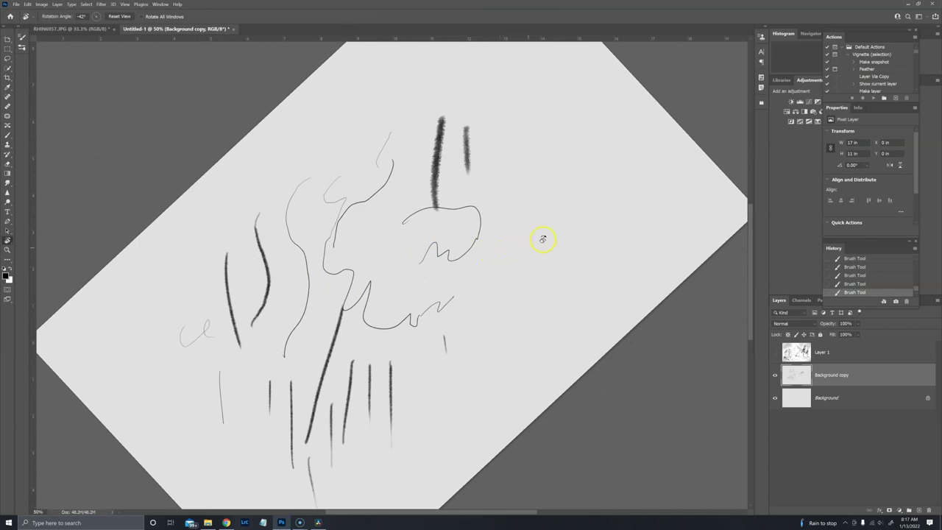
pyautogui.press('b')
pyautogui.moveTo(553, 231); pyautogui.dragTo(508, 279)
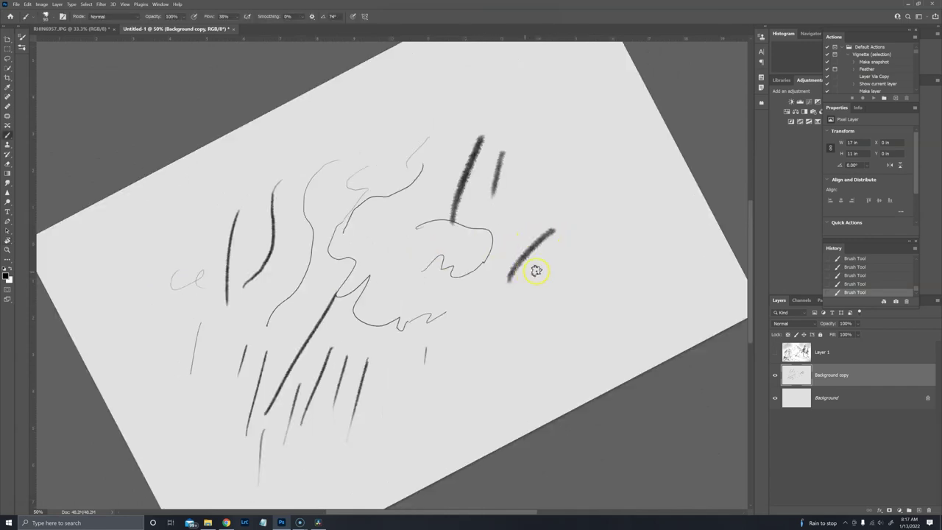
pyautogui.press('r')
pyautogui.moveTo(330, 284); pyautogui.dragTo(337, 242)
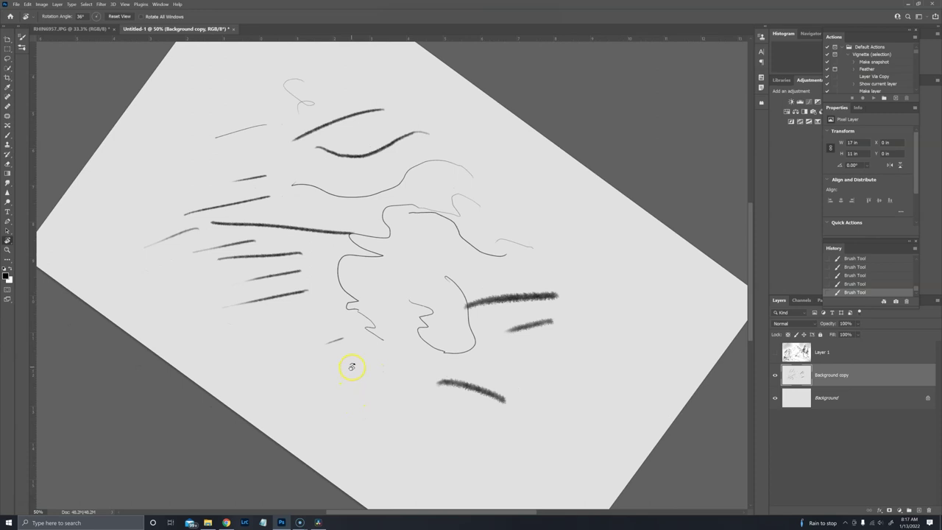
pyautogui.press('b')
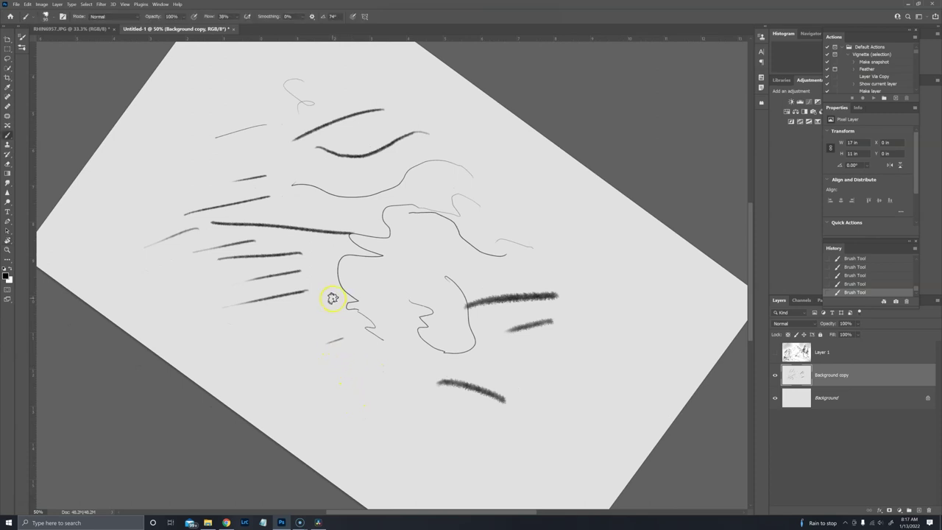
pyautogui.moveTo(332, 292)
pyautogui.mouseDown()
pyautogui.moveTo(328, 354)
pyautogui.moveTo(325, 346)
pyautogui.mouseUp()
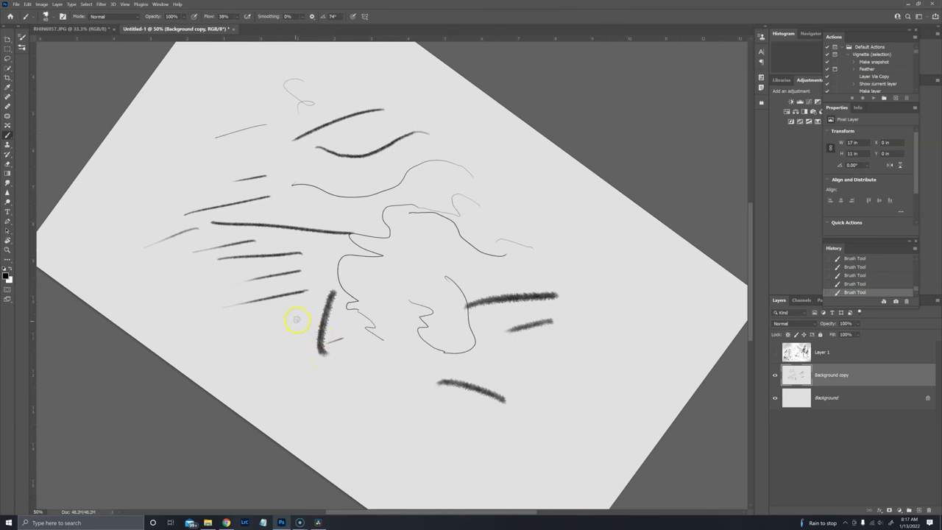
pyautogui.moveTo(294, 297); pyautogui.dragTo(292, 347)
pyautogui.moveTo(275, 314); pyautogui.dragTo(292, 365)
# Step: Draw two straight horizontal lines and a vertical line crossing the lower one
pyautogui.moveTo(188, 299); pyautogui.dragTo(325, 291)
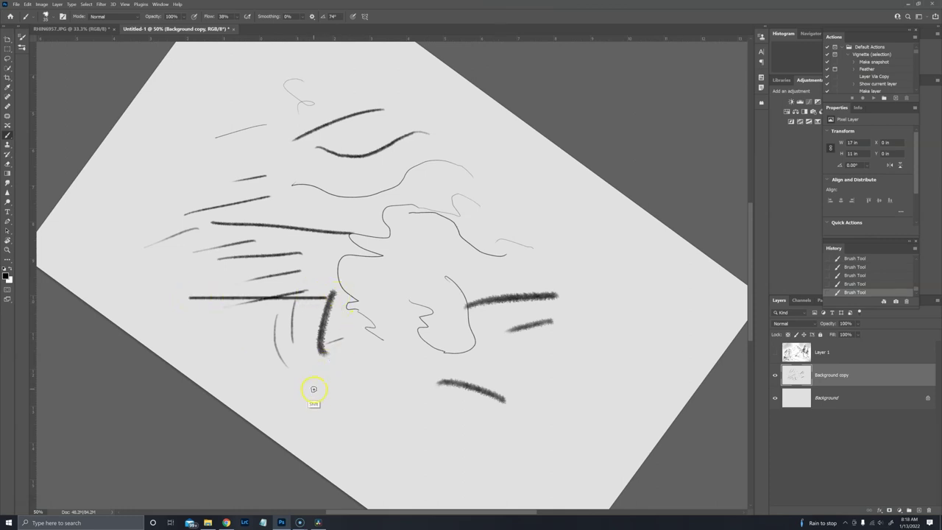
pyautogui.moveTo(313, 389); pyautogui.dragTo(465, 390)
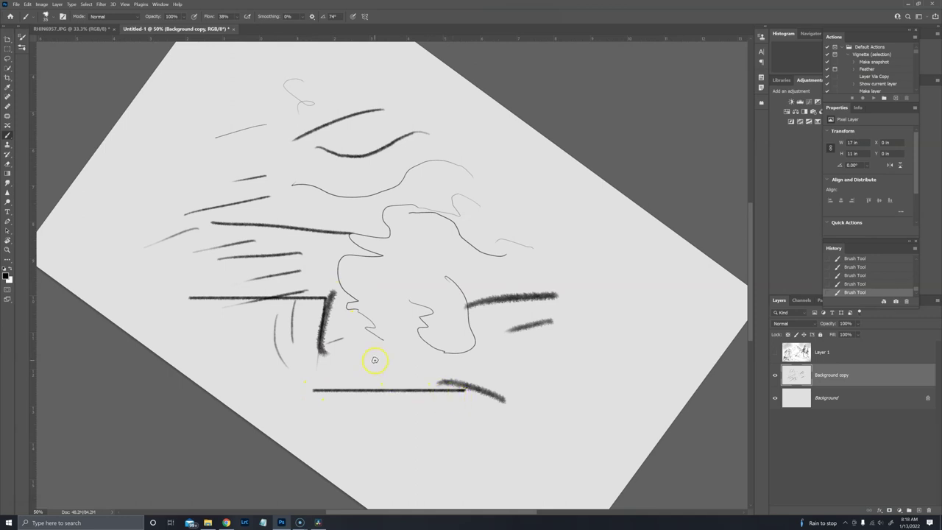
pyautogui.moveTo(375, 360); pyautogui.dragTo(374, 460)
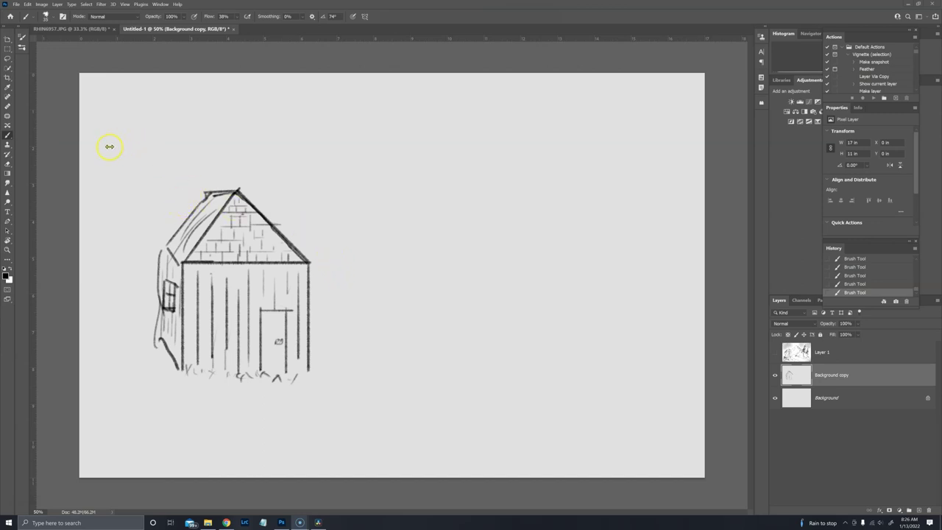
# Step: Switch to the Clouds JP3 622 brush with light grey #eae8e8 as foreground colour
pyautogui.click(45, 15)
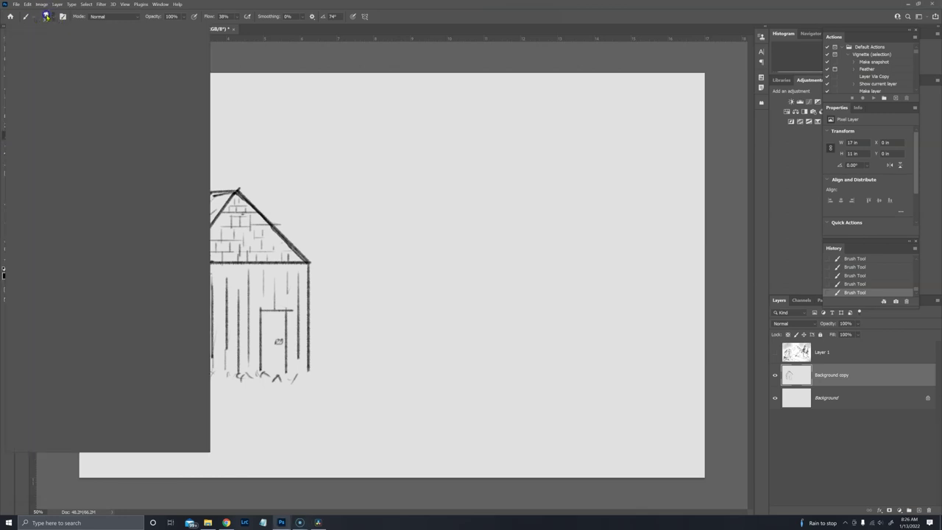
pyautogui.click(52, 125)
pyautogui.scroll(-5, 52, 130)
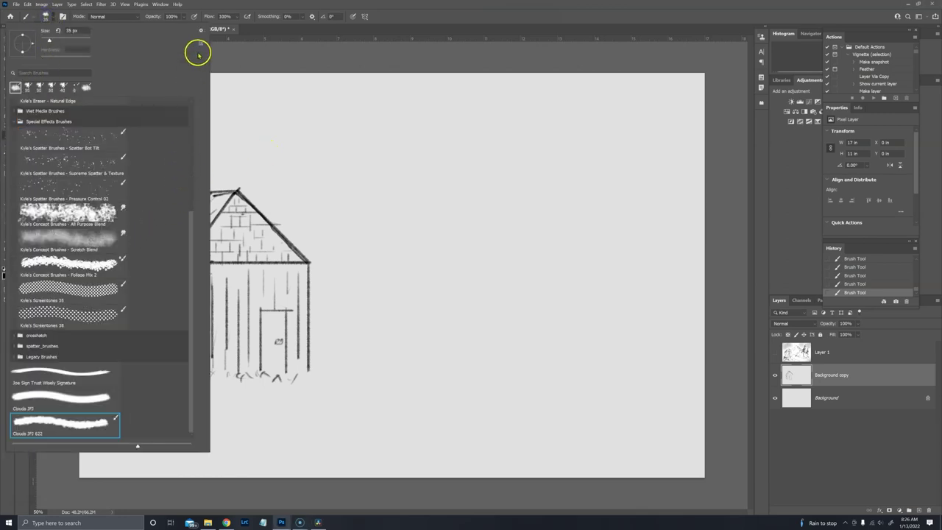
pyautogui.click(278, 53)
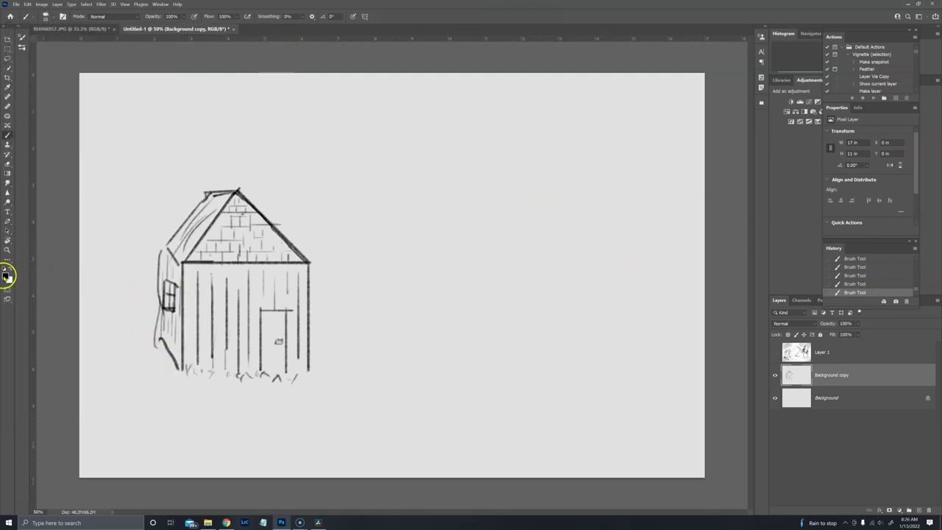
pyautogui.click(7, 274)
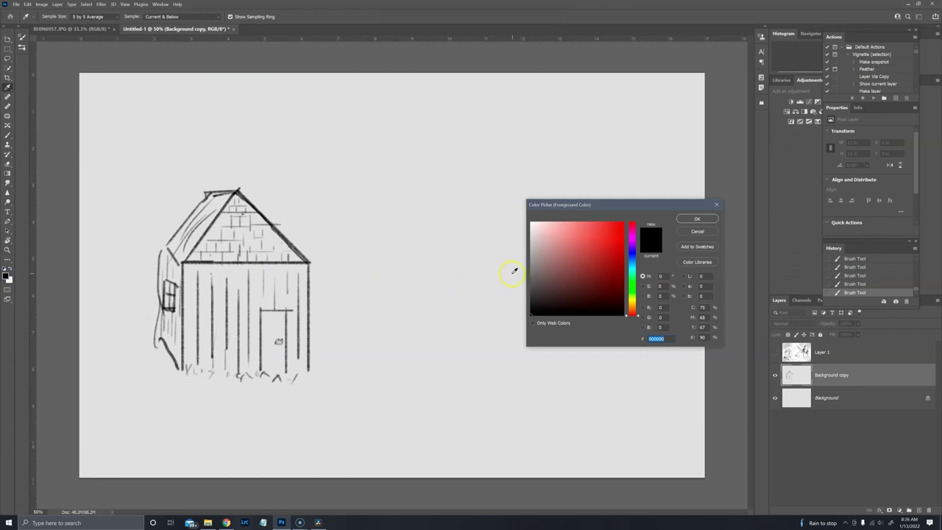
pyautogui.click(533, 229)
pyautogui.click(686, 218)
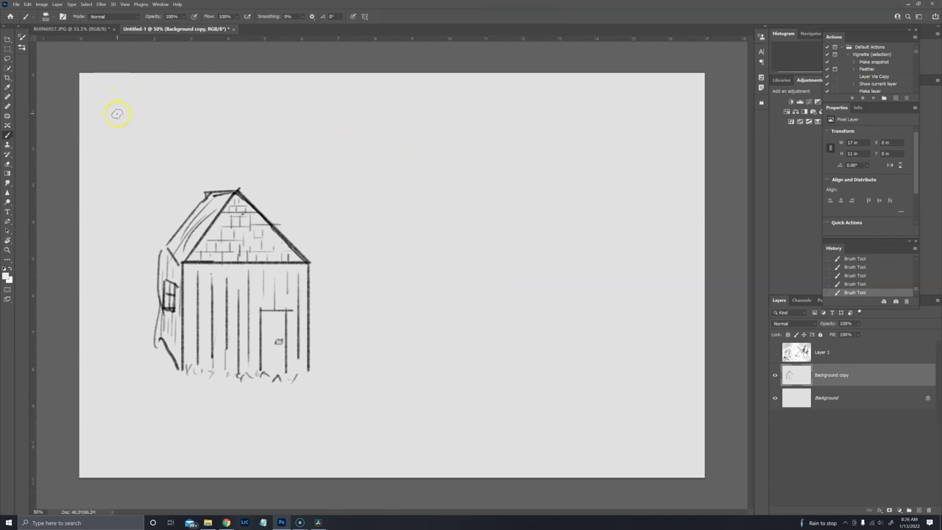
# Step: Paint soft clouds across the top of the sky, then undo the last strokes
pyautogui.moveTo(123, 123)
pyautogui.mouseDown()
pyautogui.moveTo(204, 129)
pyautogui.moveTo(220, 156)
pyautogui.moveTo(239, 144)
pyautogui.moveTo(230, 124)
pyautogui.moveTo(171, 112)
pyautogui.moveTo(127, 149)
pyautogui.moveTo(131, 160)
pyautogui.moveTo(261, 133)
pyautogui.moveTo(278, 118)
pyautogui.moveTo(280, 132)
pyautogui.moveTo(323, 161)
pyautogui.moveTo(408, 162)
pyautogui.mouseUp()
pyautogui.moveTo(570, 158)
pyautogui.mouseDown()
pyautogui.moveTo(536, 202)
pyautogui.moveTo(525, 142)
pyautogui.moveTo(496, 129)
pyautogui.moveTo(517, 137)
pyautogui.moveTo(666, 118)
pyautogui.mouseUp()
pyautogui.moveTo(471, 118); pyautogui.dragTo(456, 159)
pyautogui.hotkey('ctrl', 'z')
pyautogui.hotkey('ctrl', 'z')
pyautogui.hotkey('ctrl', 'z')
pyautogui.hotkey('ctrl', 'z')
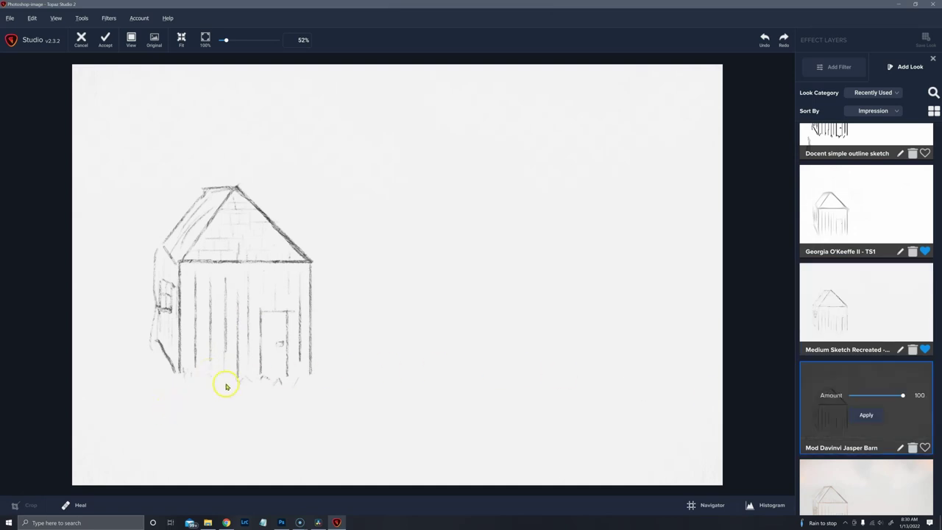
# Step: Browse the recently used looks and preview Quick Sketch II - TS1 on the shed sketch
pyautogui.scroll(-5, 860, 390)
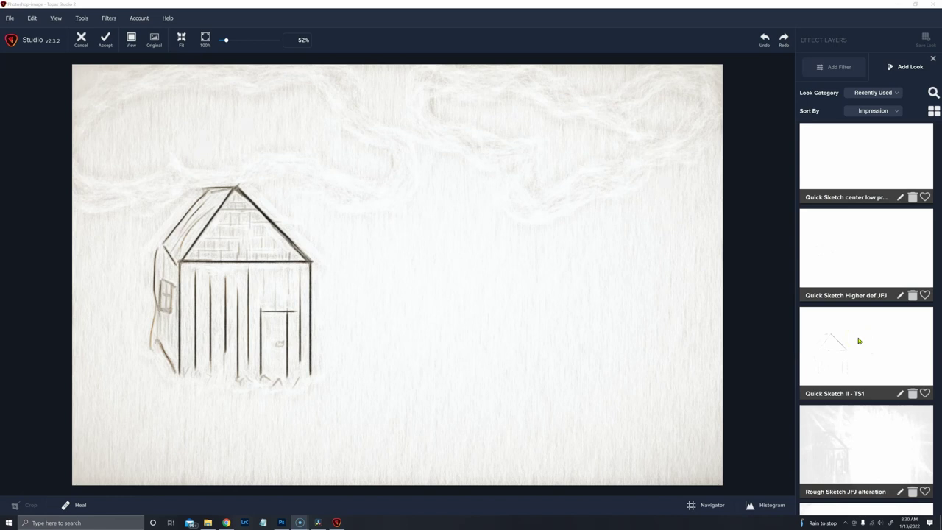
pyautogui.click(858, 340)
pyautogui.scroll(4, 876, 283)
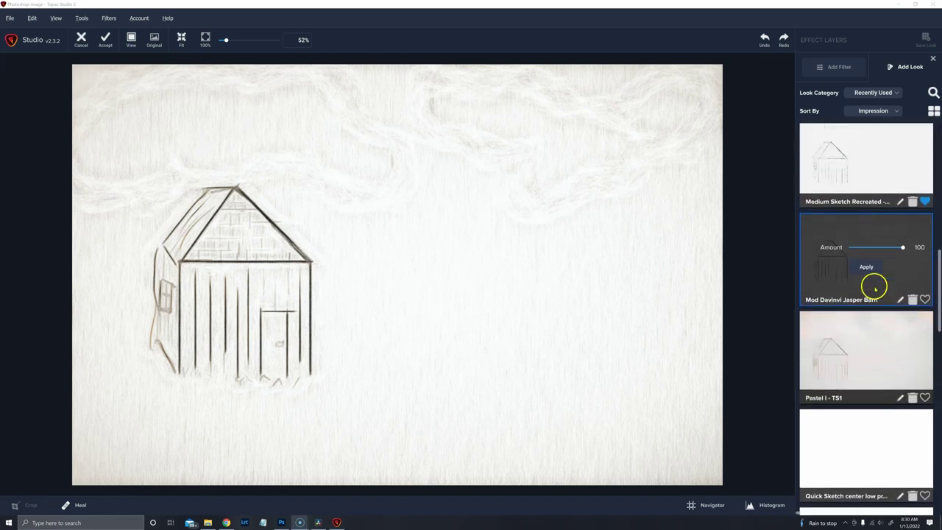
pyautogui.scroll(1, 875, 288)
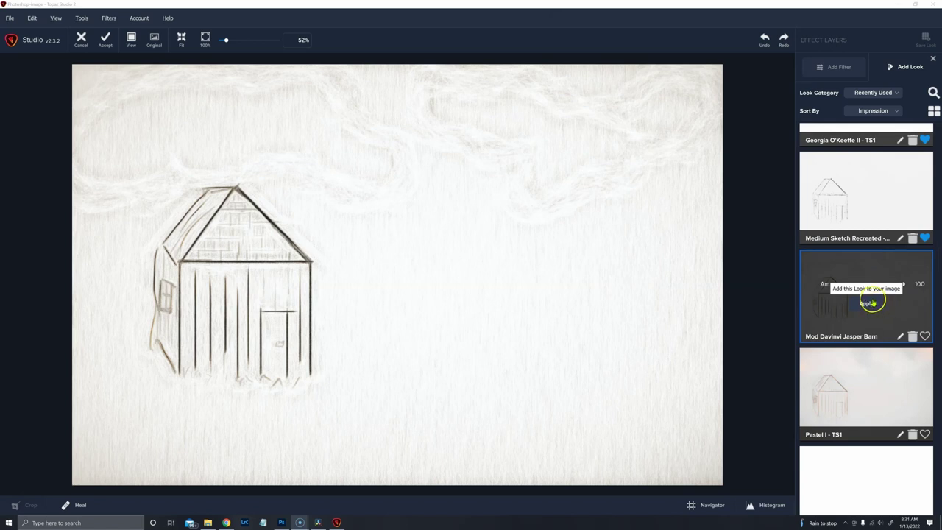
# Step: Apply the Mod Davinvi Jasper Barn look with Amount left at 100
pyautogui.click(871, 302)
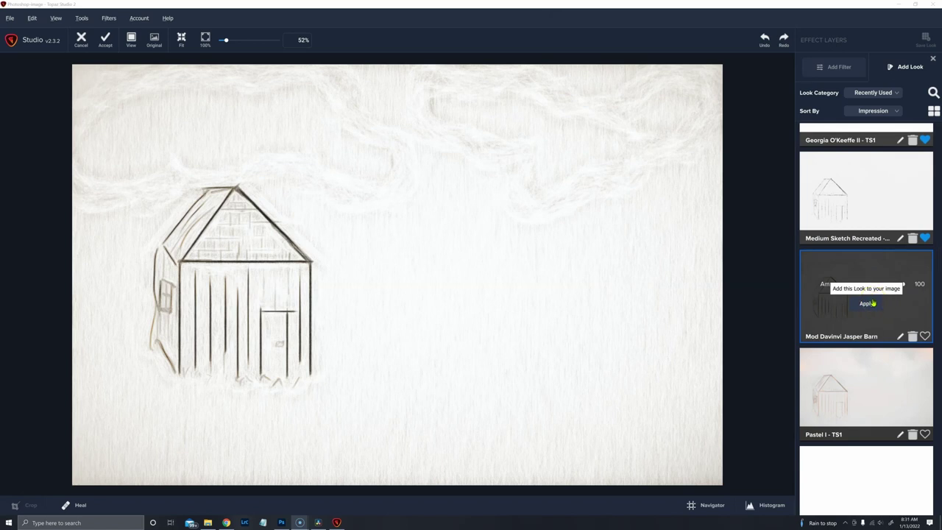